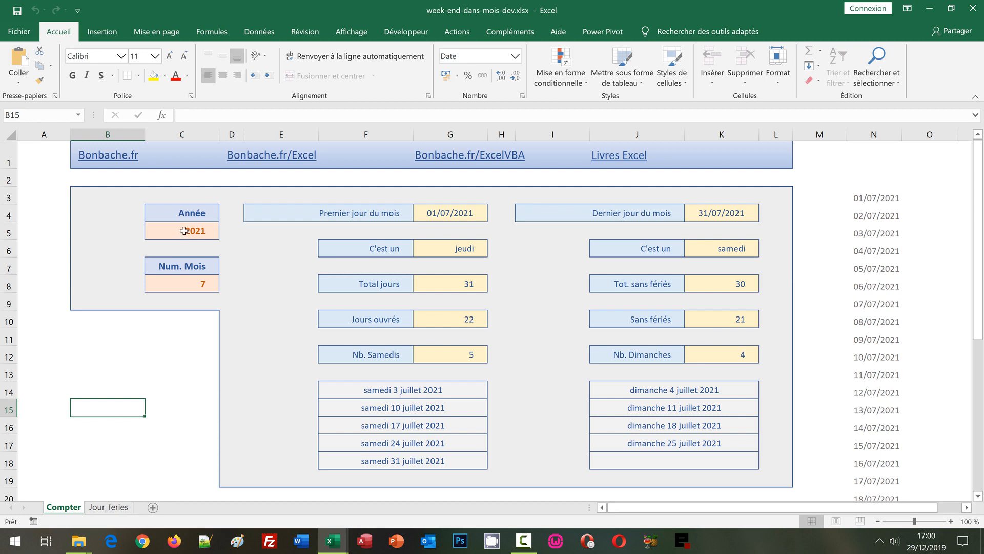
Step: Examine the finished sheet's year and month cells and the formulas behind its first and last days, day counts and Saturday list
{"action": "left_click", "coordinate": [184, 232]}
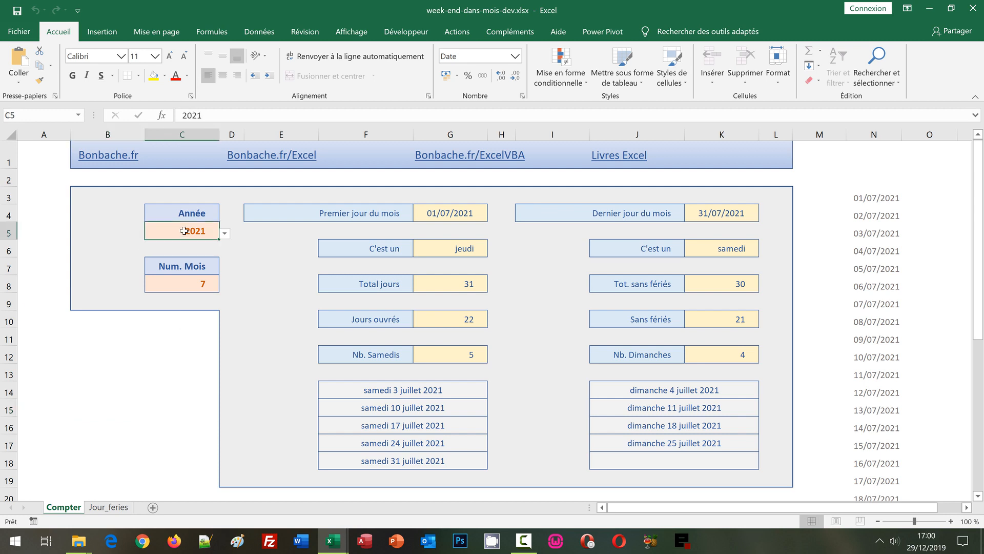
{"action": "left_click", "coordinate": [182, 284]}
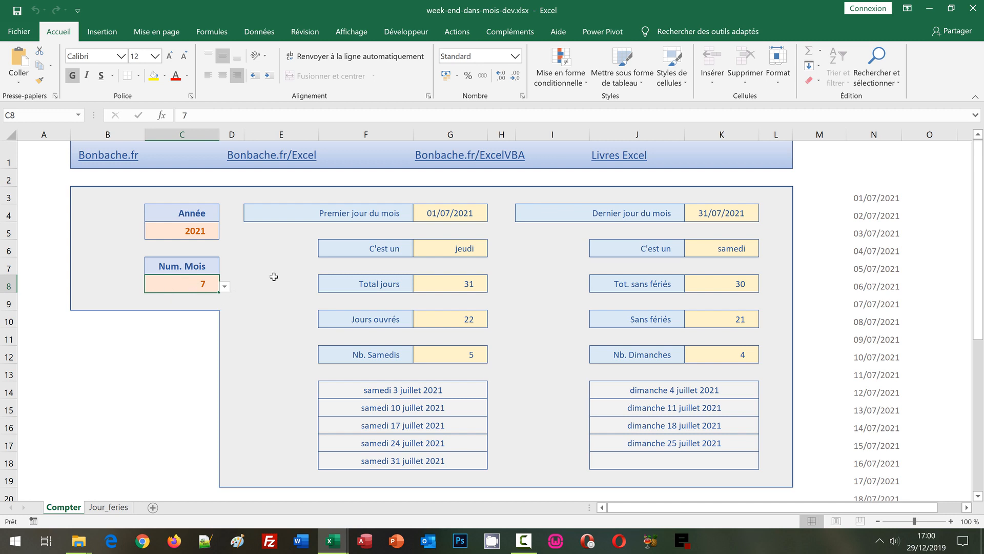
{"action": "left_click", "coordinate": [466, 214]}
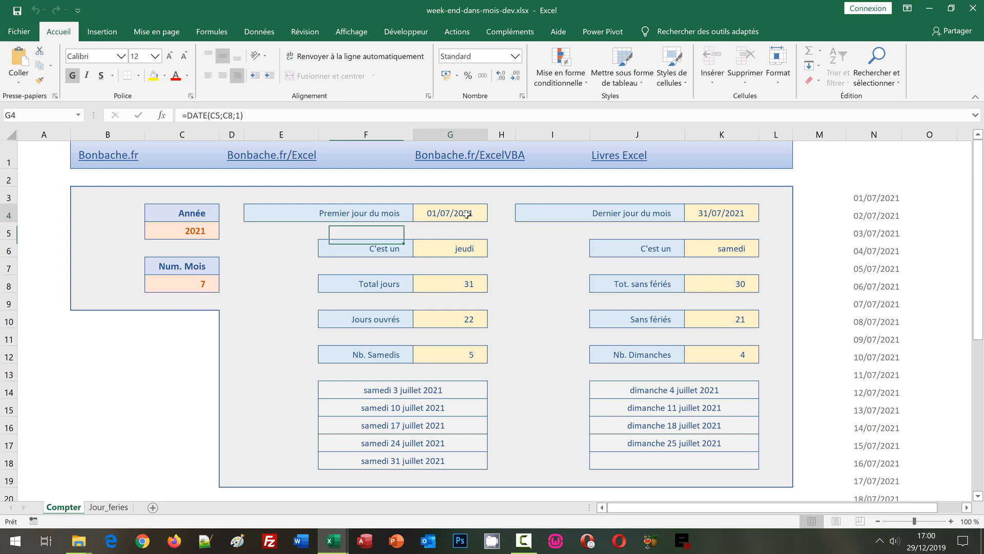
{"action": "left_click", "coordinate": [714, 214]}
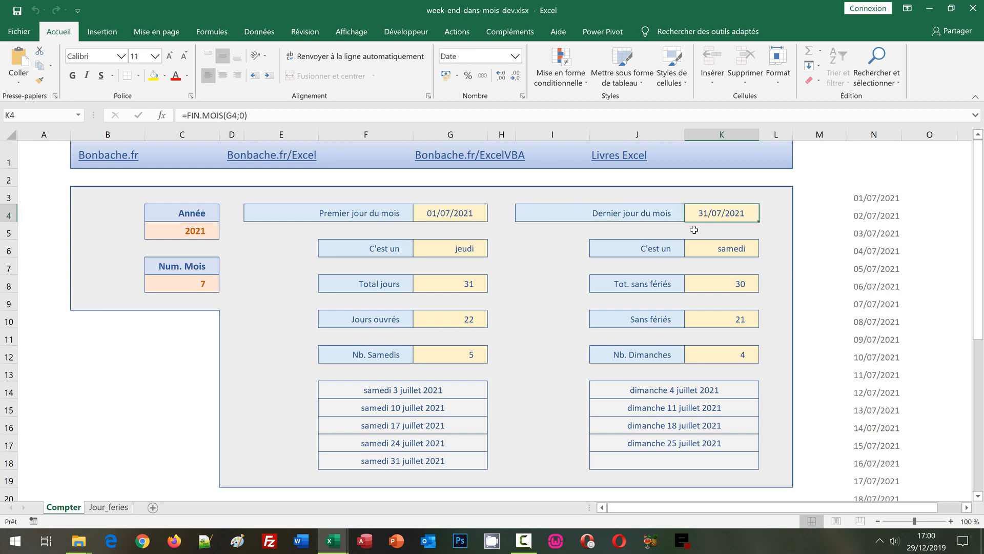
{"action": "left_click", "coordinate": [464, 250]}
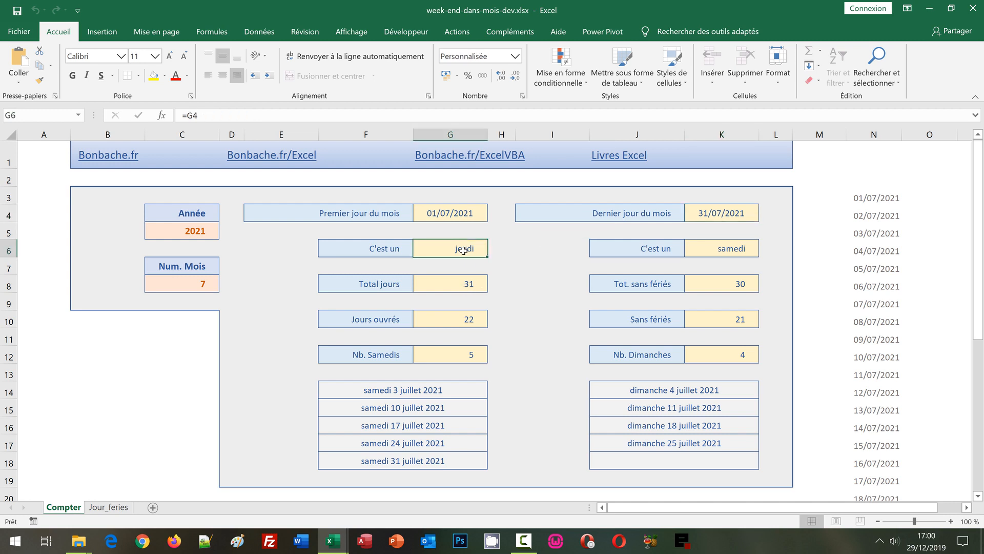
{"action": "left_click", "coordinate": [460, 288]}
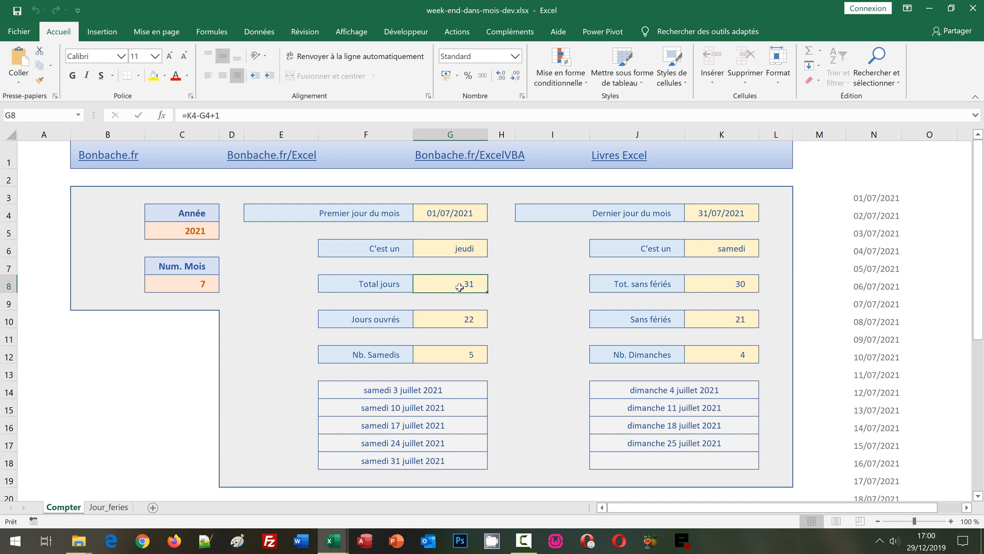
{"action": "left_click", "coordinate": [715, 287]}
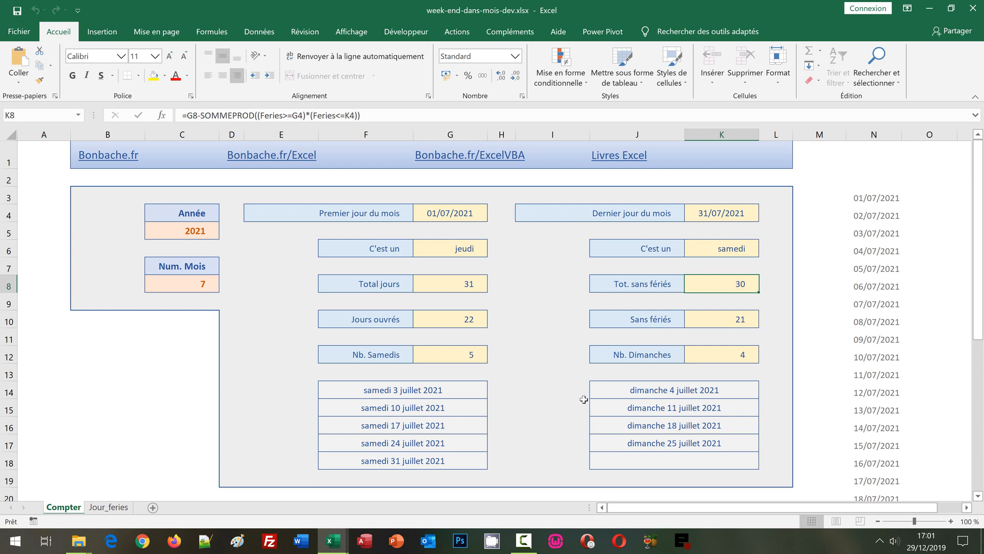
{"action": "left_click", "coordinate": [404, 392]}
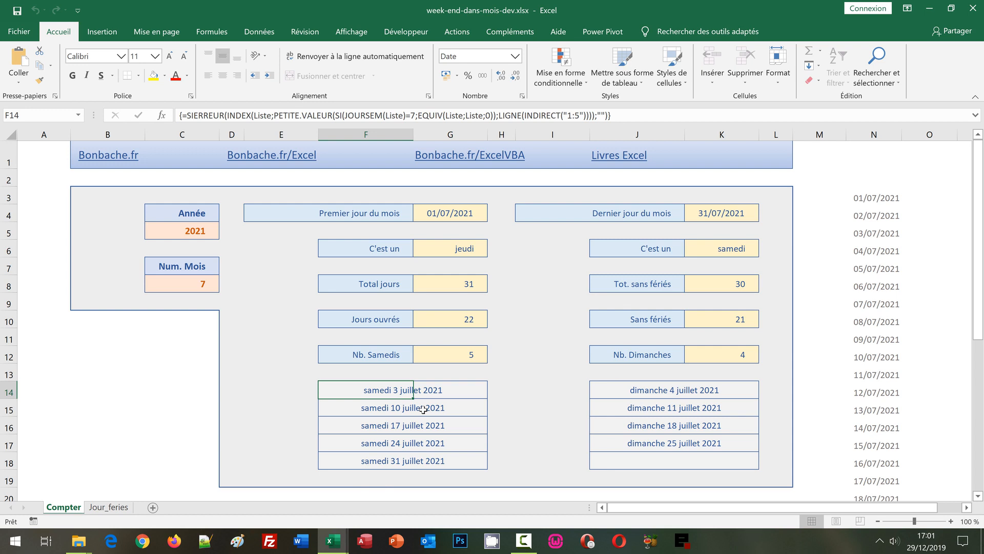
Step: Switch to the week-end-dans-mois.xlsx workbook and inspect its year, month number and first-day-of-month cells
{"action": "mouse_move", "coordinate": [347, 542]}
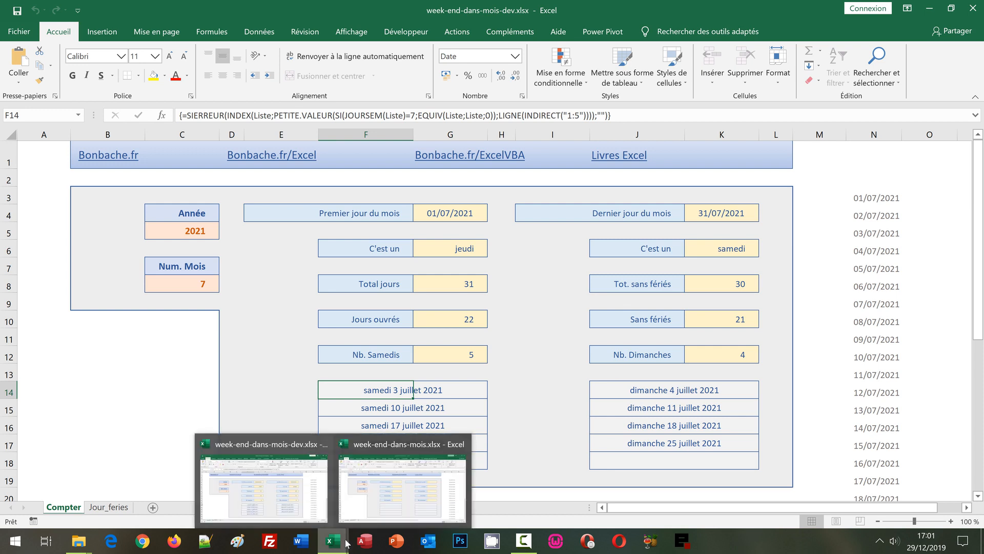
{"action": "left_click", "coordinate": [383, 510]}
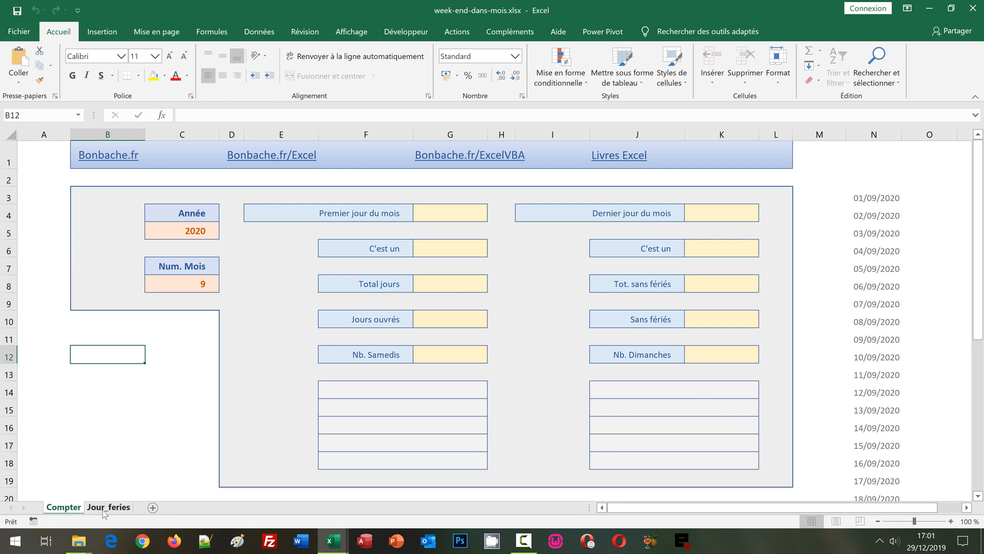
{"action": "left_click", "coordinate": [193, 233]}
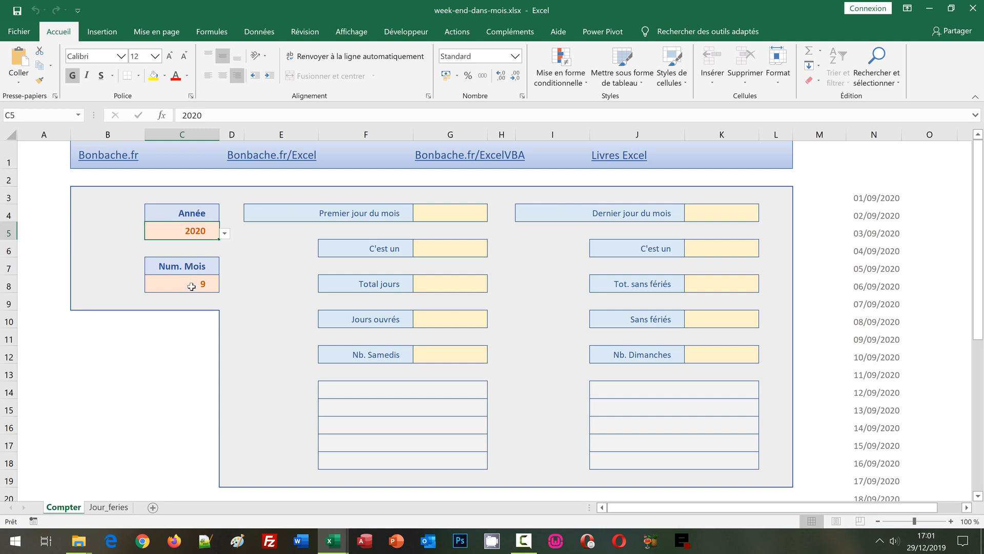
{"action": "left_click", "coordinate": [191, 286]}
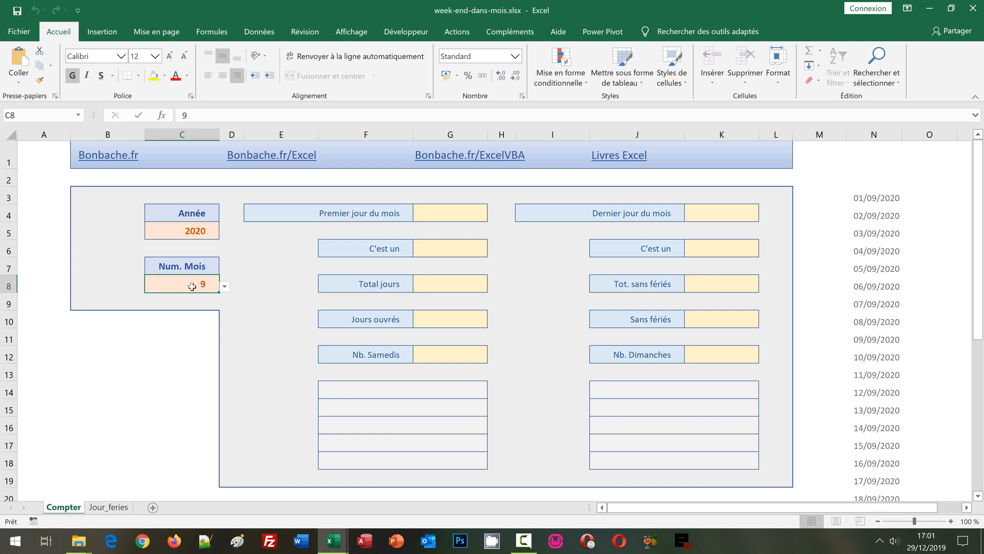
{"action": "left_click", "coordinate": [449, 210]}
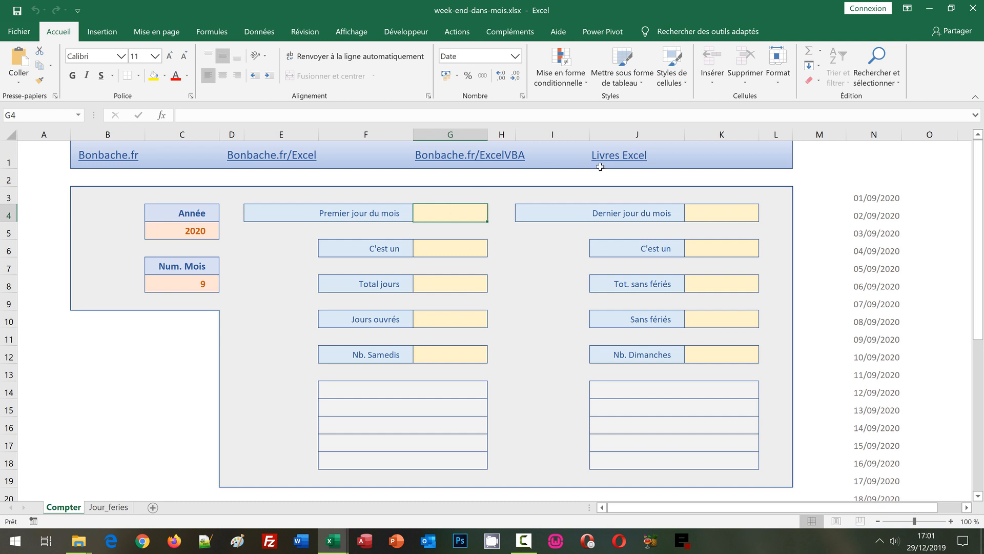
Step: Examine the date list in column N and the formulas in N3 and N4 that build it
{"action": "left_click", "coordinate": [869, 133]}
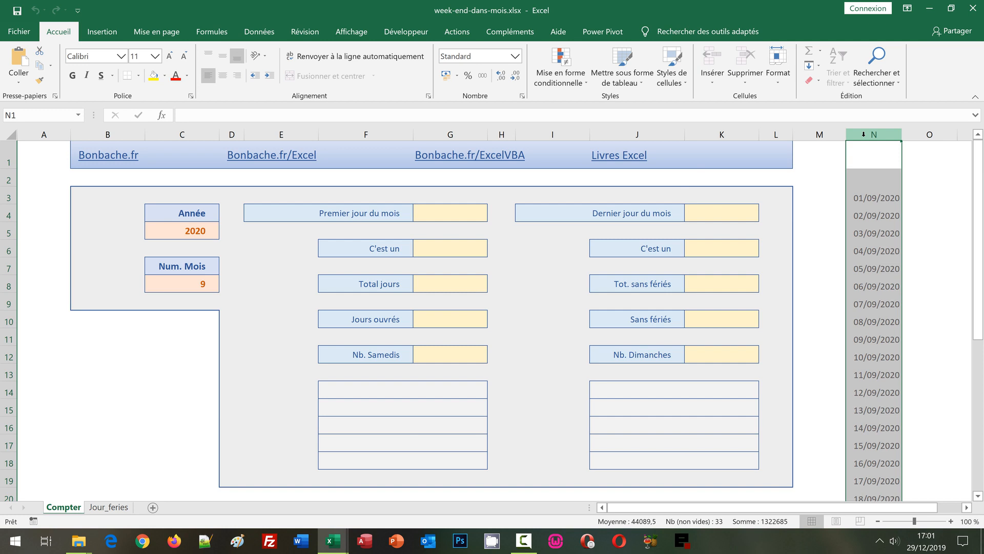
{"action": "left_click", "coordinate": [869, 201]}
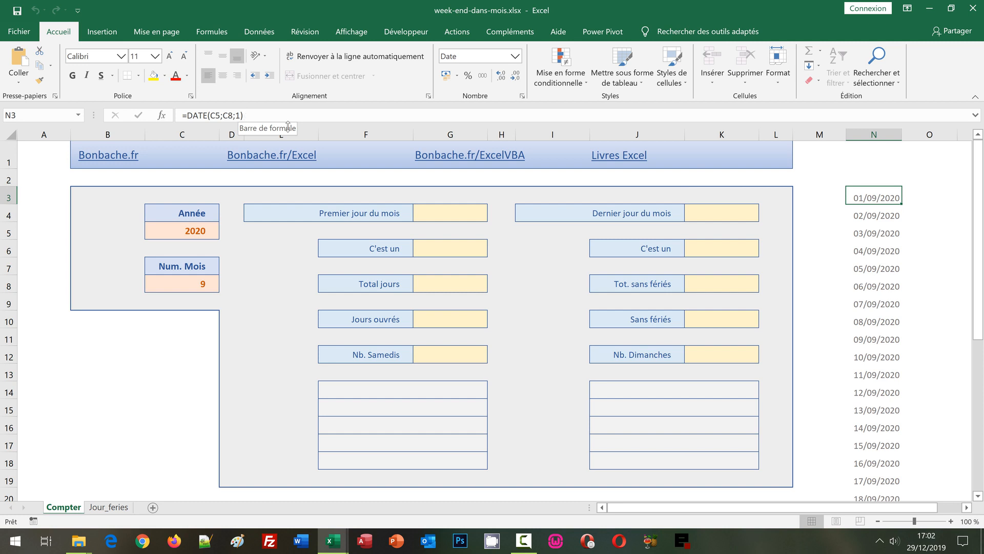
{"action": "left_click", "coordinate": [865, 215]}
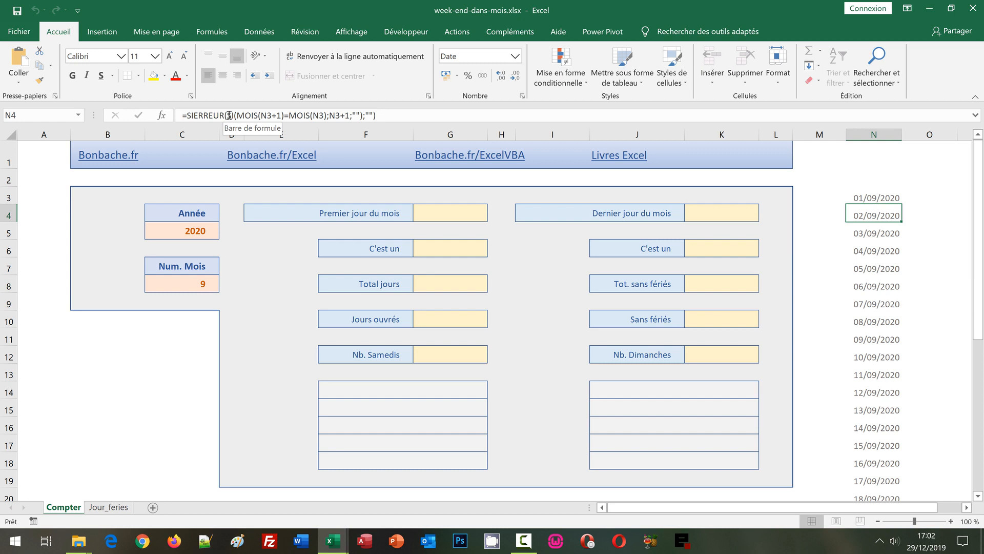
Step: Review the workbook's defined names, checking the references of Feries and Liste
{"action": "left_click", "coordinate": [220, 34]}
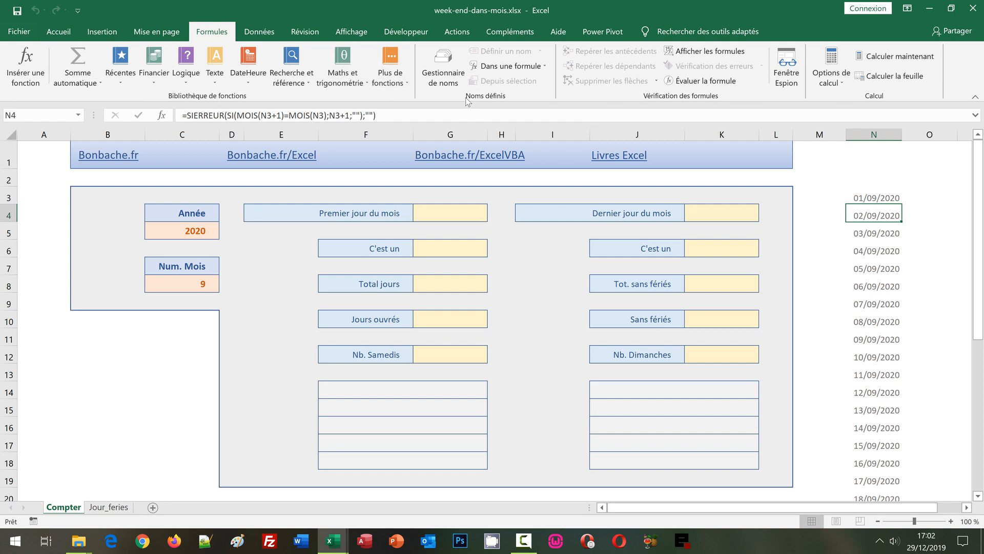
{"action": "left_click", "coordinate": [432, 75]}
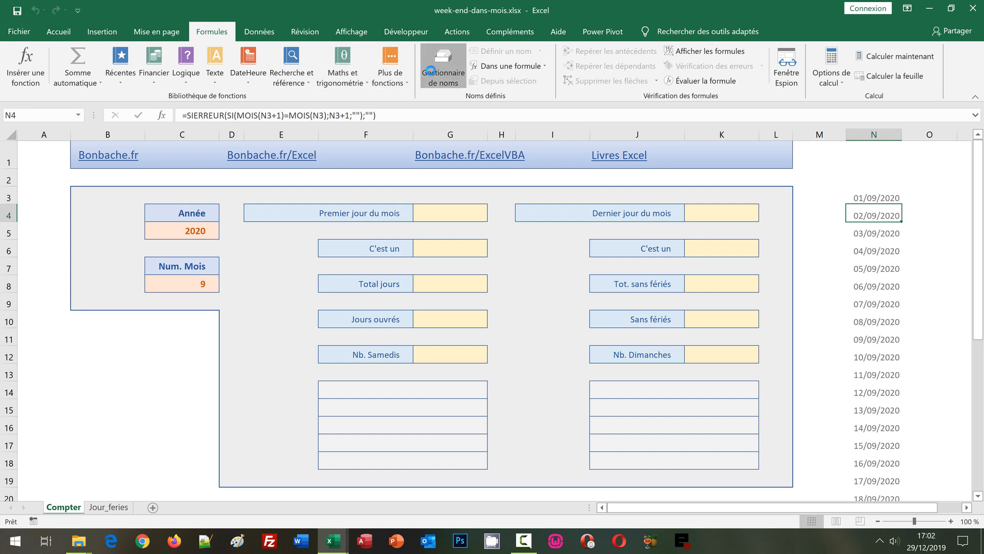
{"action": "left_click_drag", "start_coordinate": [458, 168], "coordinate": [413, 118]}
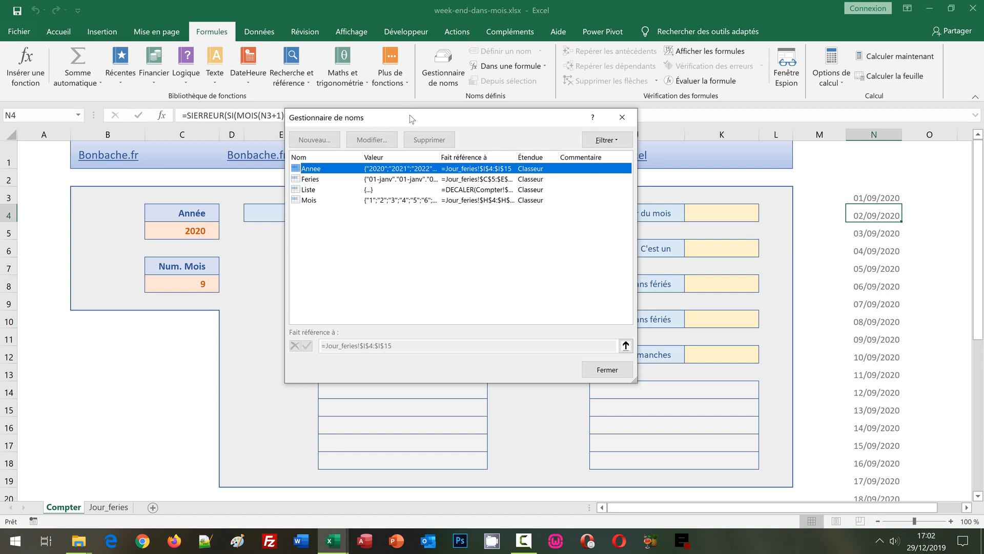
{"action": "left_click", "coordinate": [312, 179]}
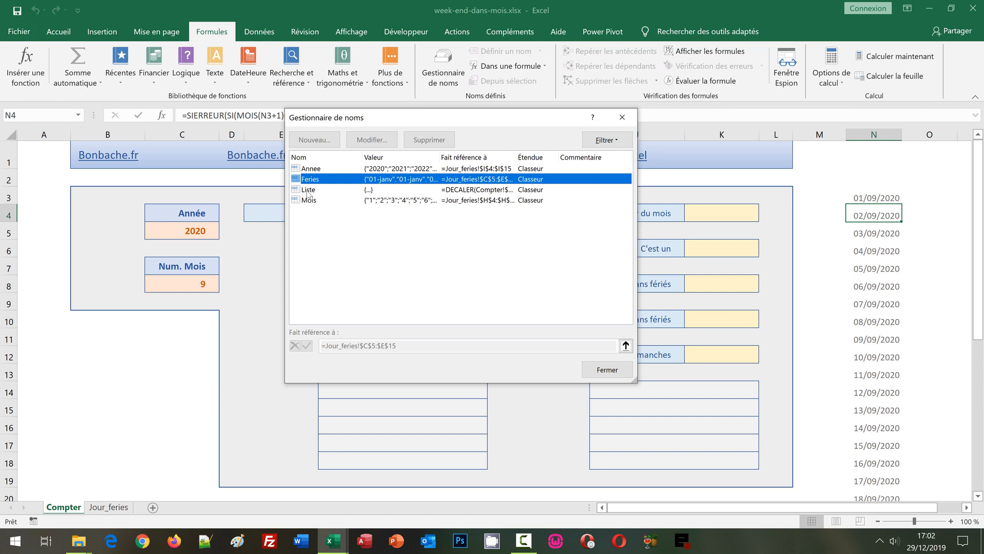
{"action": "left_click", "coordinate": [307, 192]}
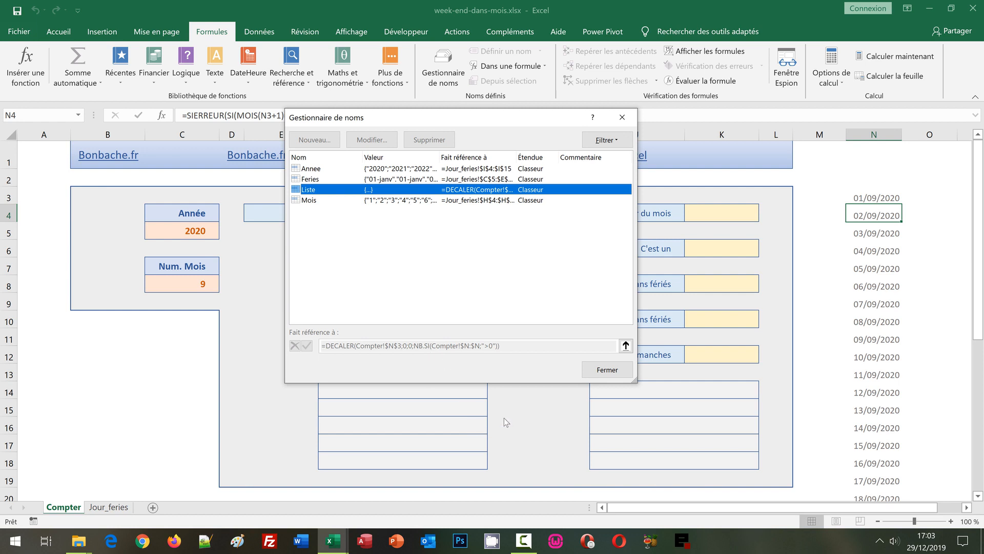
{"action": "left_click", "coordinate": [613, 373]}
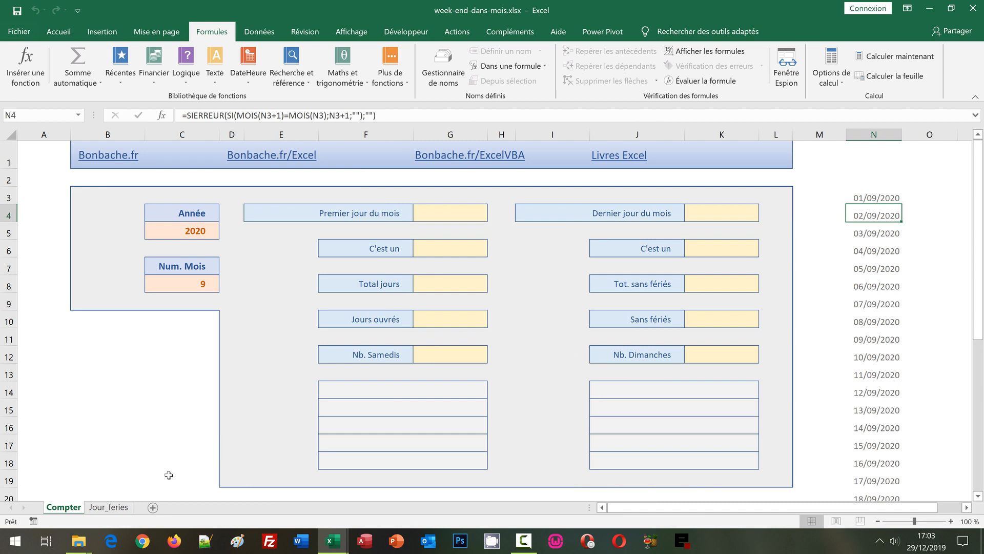
Step: Check the public holiday dates in C5:E15 of the Jour_feries sheet and return to the Compter sheet
{"action": "left_click", "coordinate": [121, 513]}
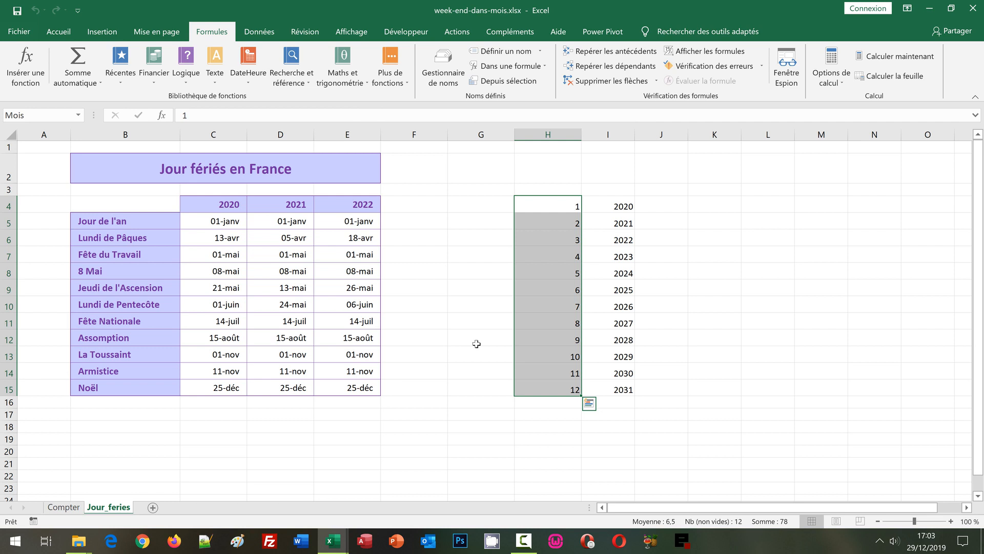
{"action": "left_click_drag", "start_coordinate": [221, 220], "coordinate": [346, 380]}
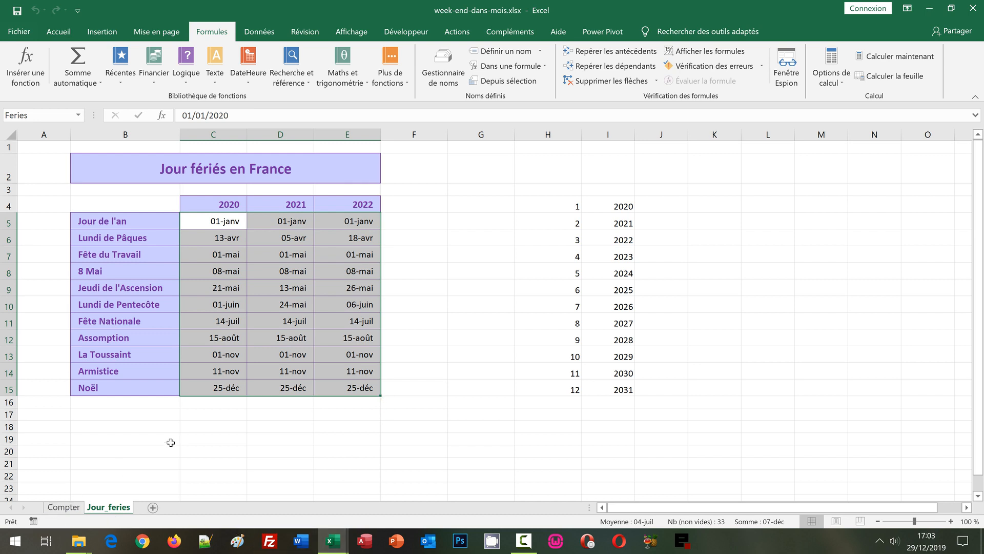
{"action": "left_click", "coordinate": [65, 508]}
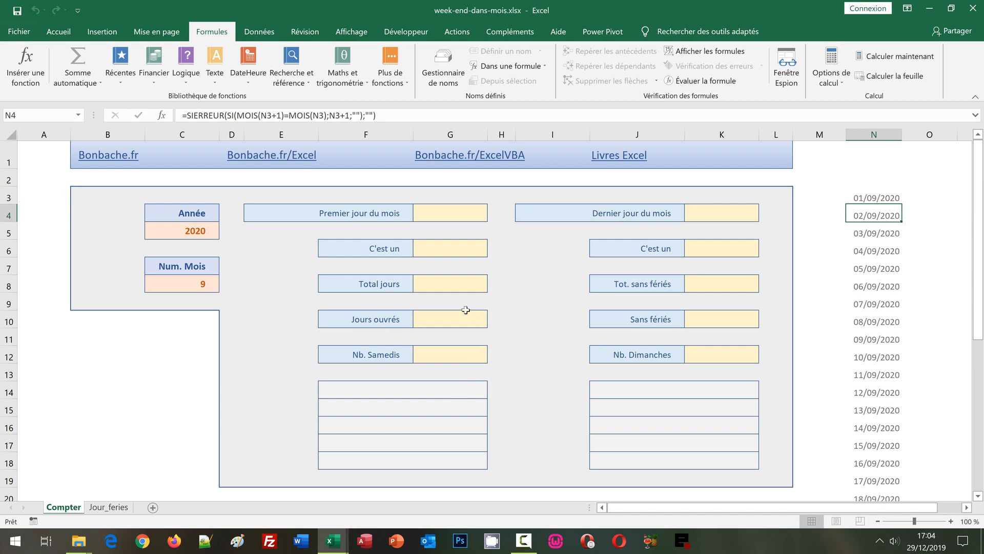
Step: Set the year in C5 to 2021 and the month number in C8 to 5
{"action": "left_click", "coordinate": [213, 228]}
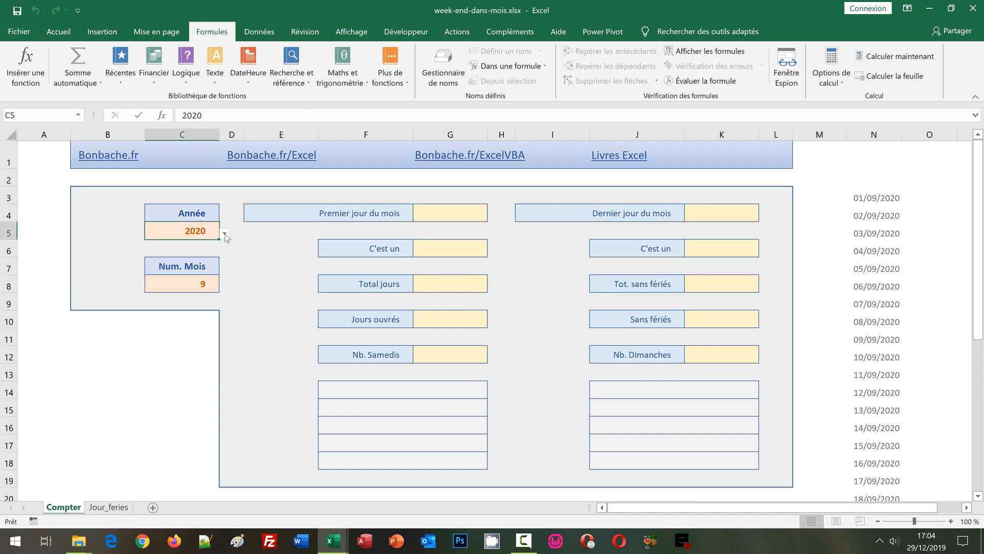
{"action": "left_click", "coordinate": [225, 234]}
{"action": "left_click", "coordinate": [208, 258]}
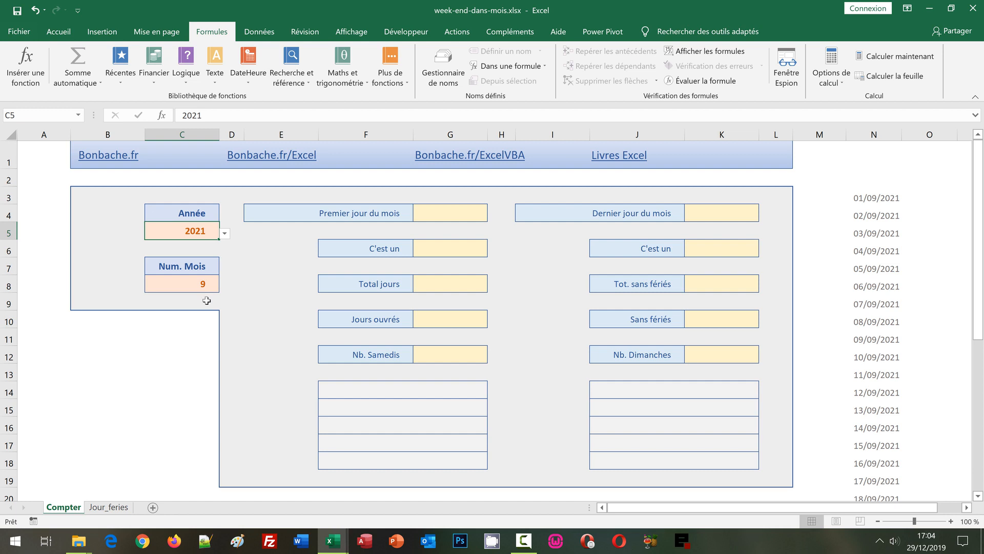
{"action": "left_click", "coordinate": [201, 284]}
{"action": "left_click", "coordinate": [224, 286]}
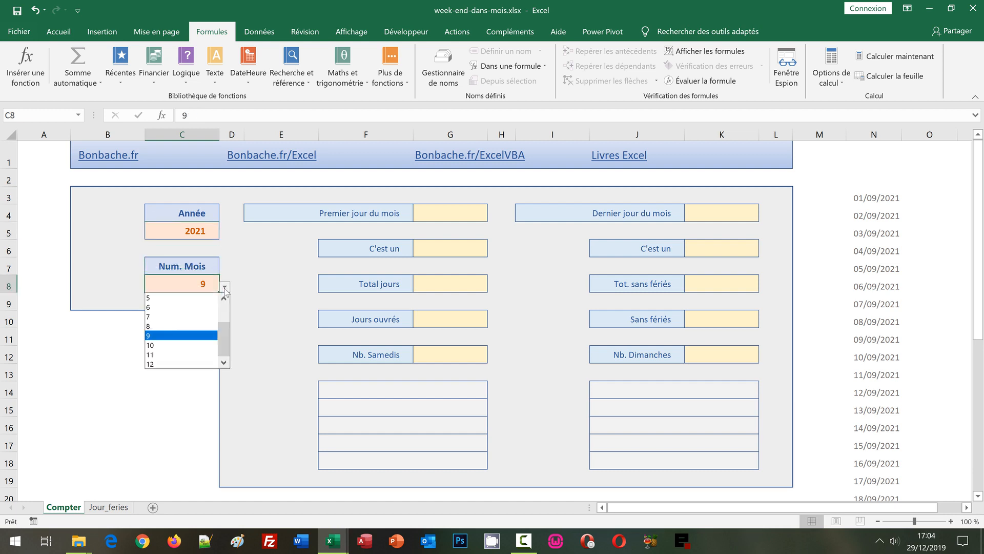
{"action": "left_click", "coordinate": [201, 299]}
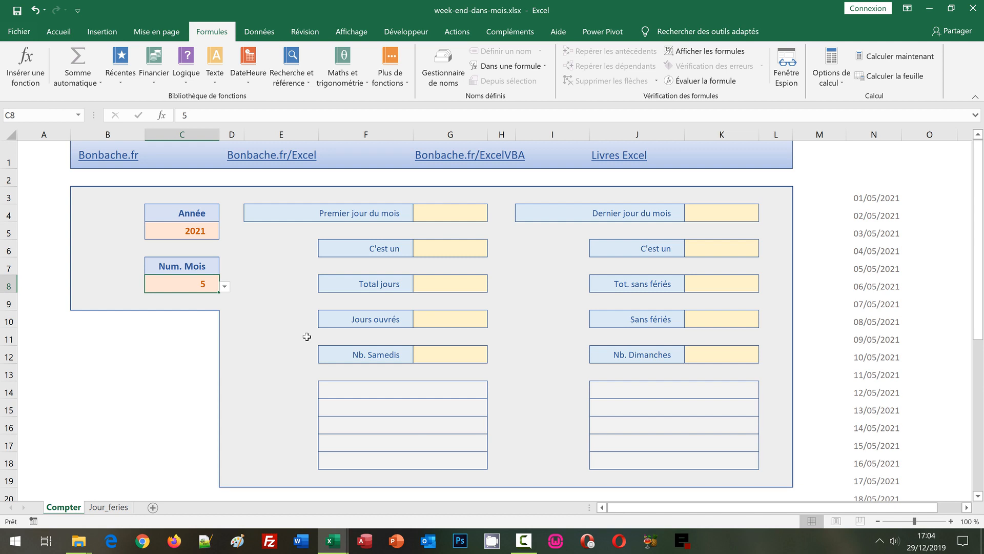
Step: Enter =DATE(C5;C8;1) in G4 to calculate the first day of the chosen month
{"action": "left_click", "coordinate": [442, 215]}
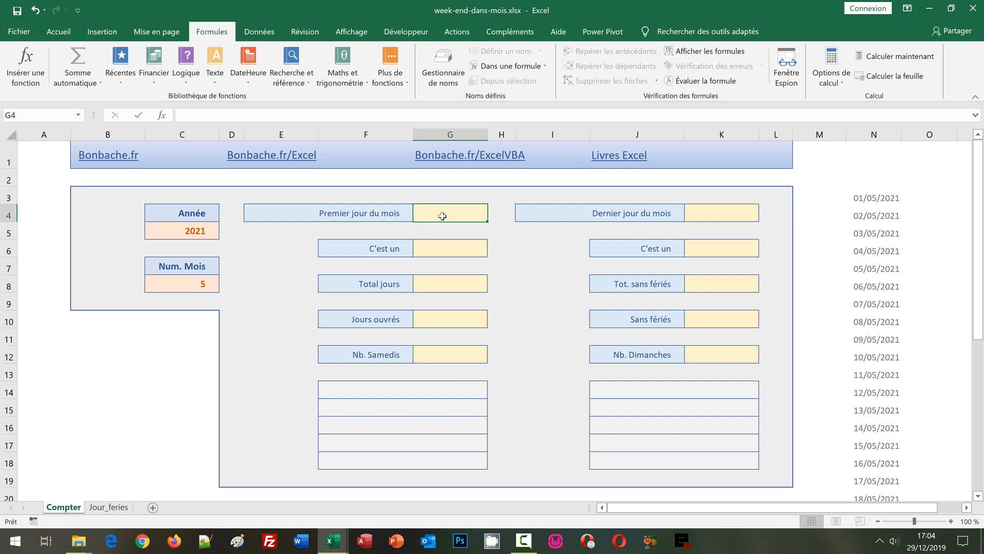
{"action": "type", "text": "=D"}
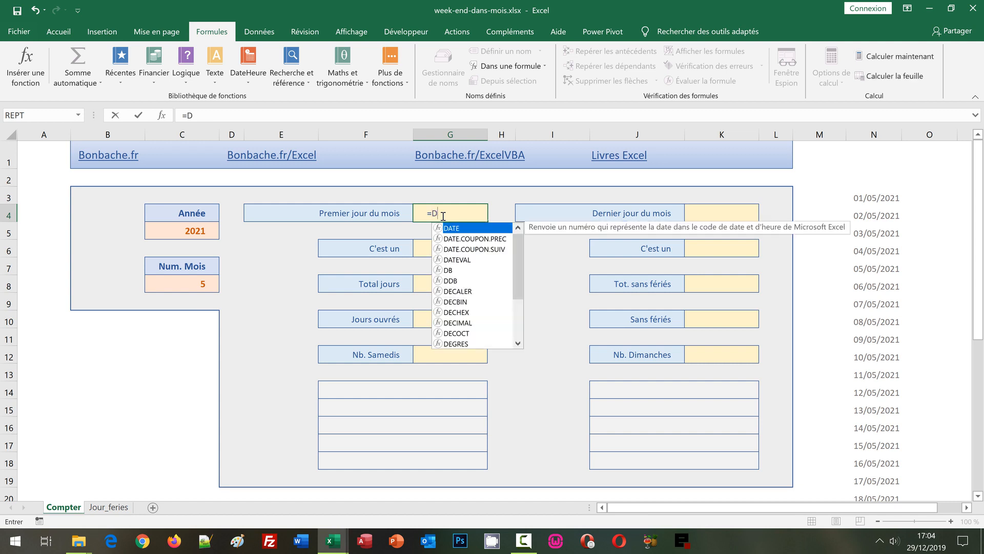
{"action": "type", "text": "ate"}
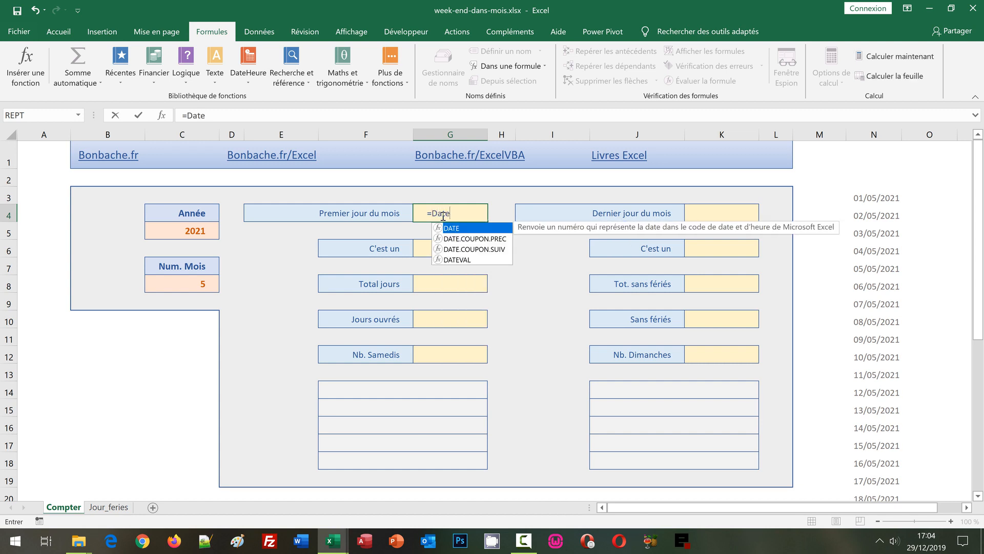
{"action": "type", "text": "("}
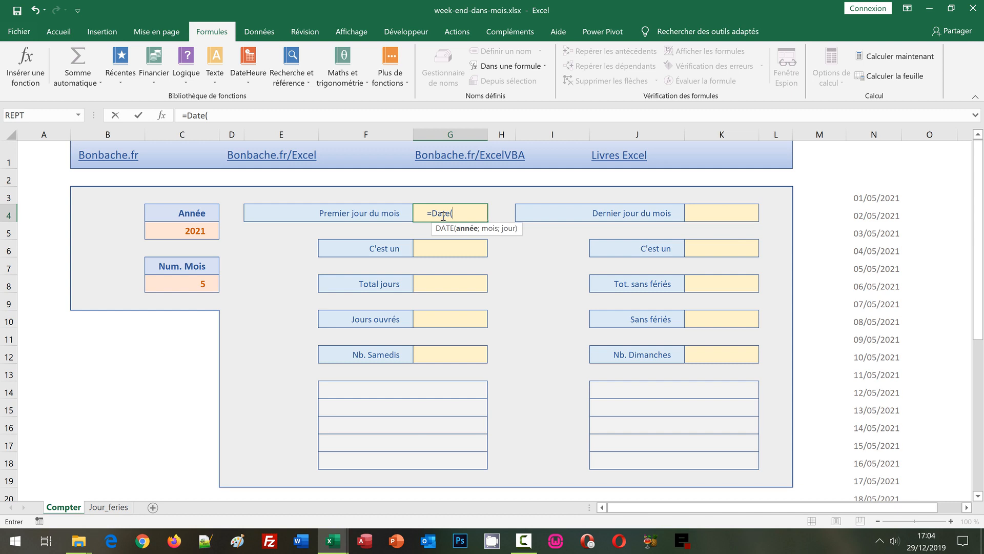
{"action": "left_click", "coordinate": [192, 230]}
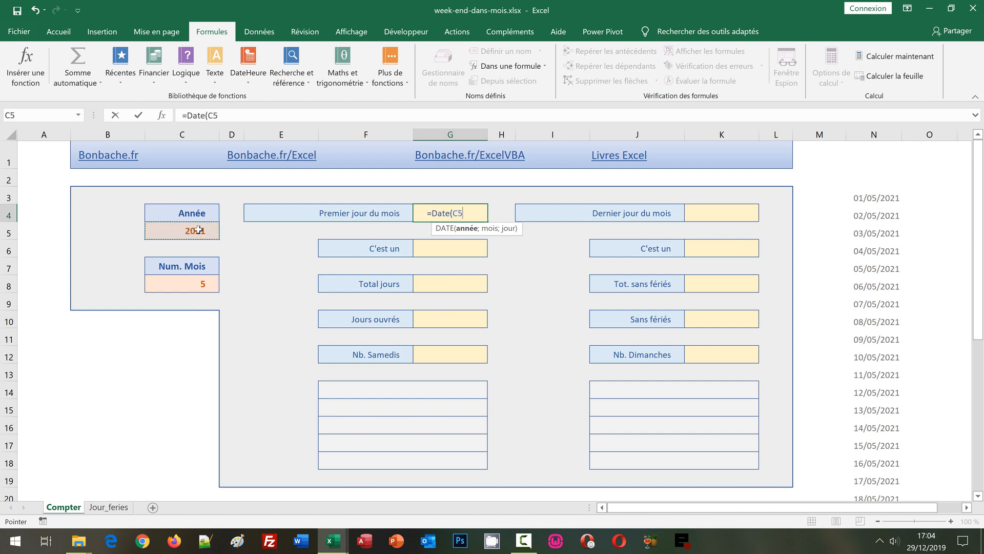
{"action": "type", "text": ";"}
{"action": "left_click", "coordinate": [198, 282]}
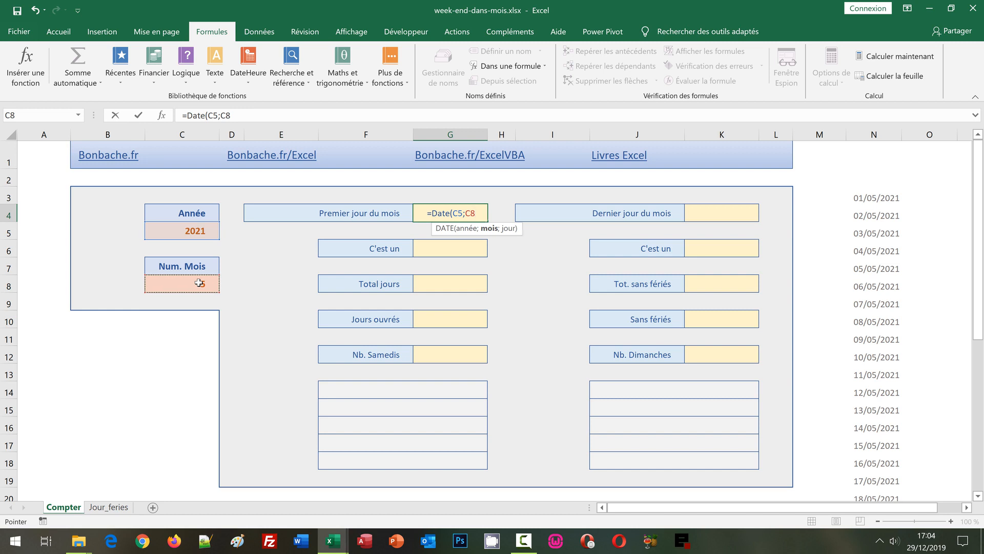
{"action": "type", "text": ";"}
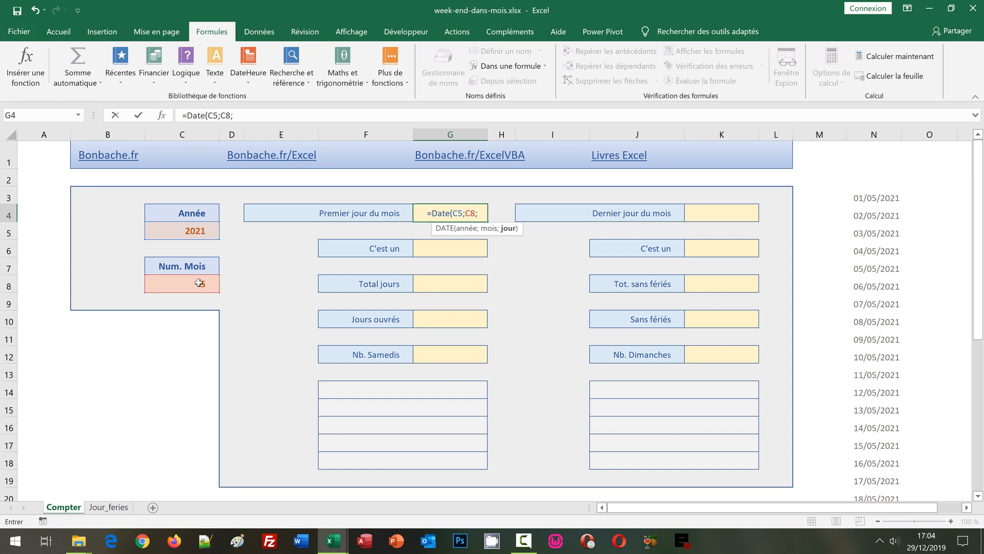
{"action": "type", "text": "1"}
{"action": "type", "text": ")"}
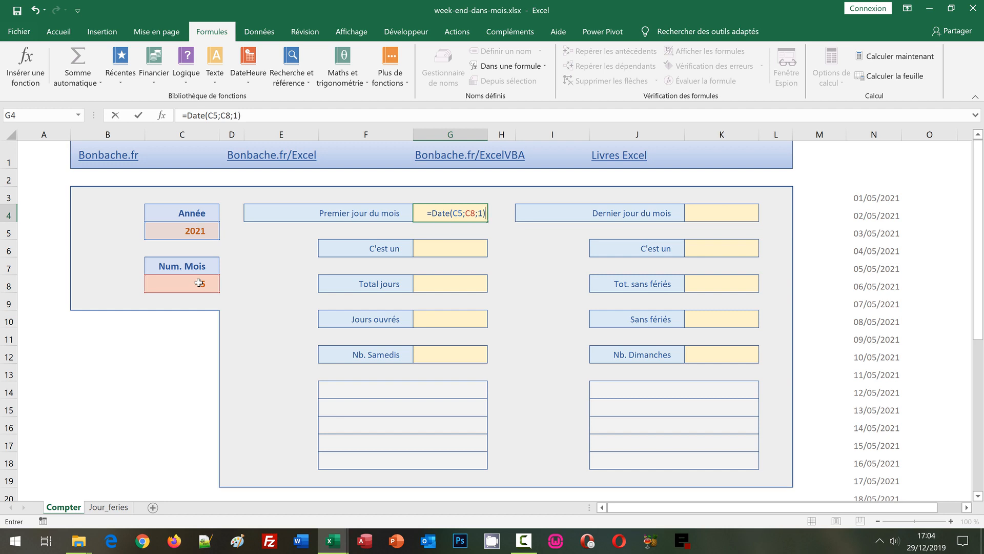
{"action": "key", "text": "ctrl+Return"}
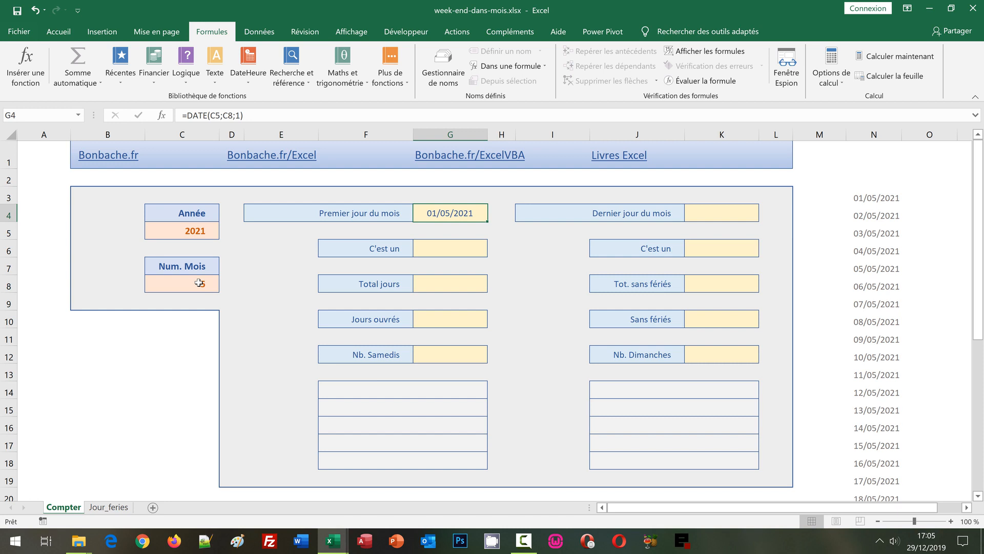
Step: Enter =FIN.MOIS(G4;0) in K4 to calculate the last day of the chosen month
{"action": "left_click", "coordinate": [701, 215]}
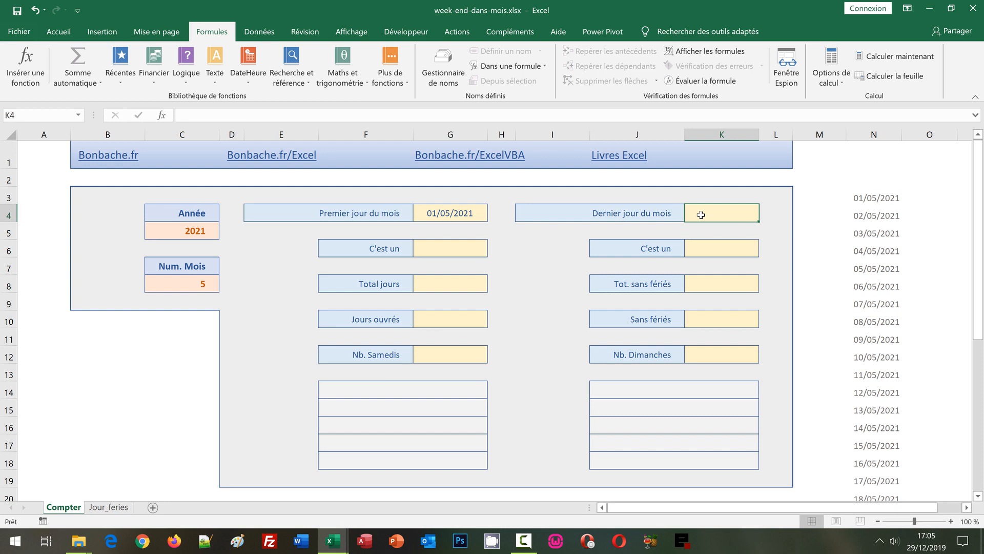
{"action": "type", "text": "="}
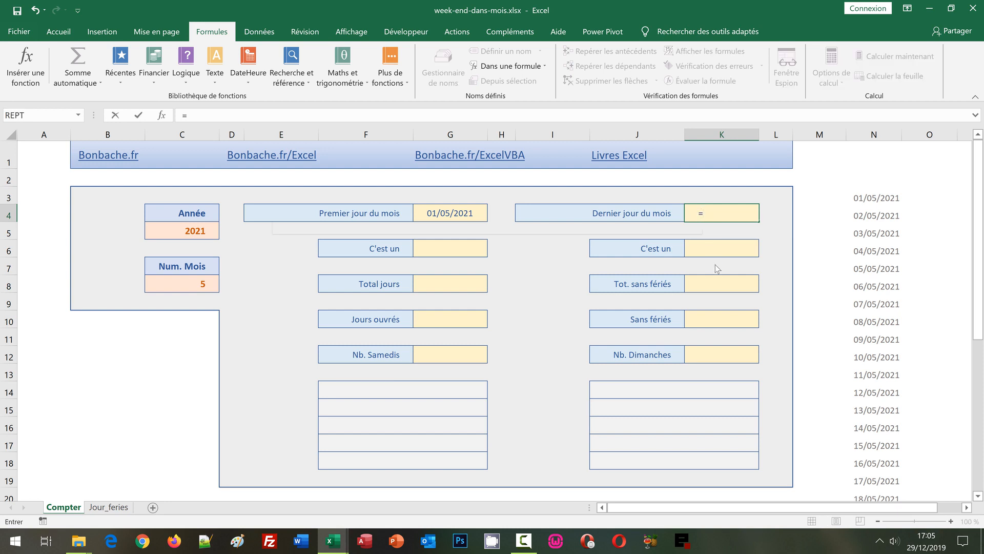
{"action": "type", "text": "Fin"}
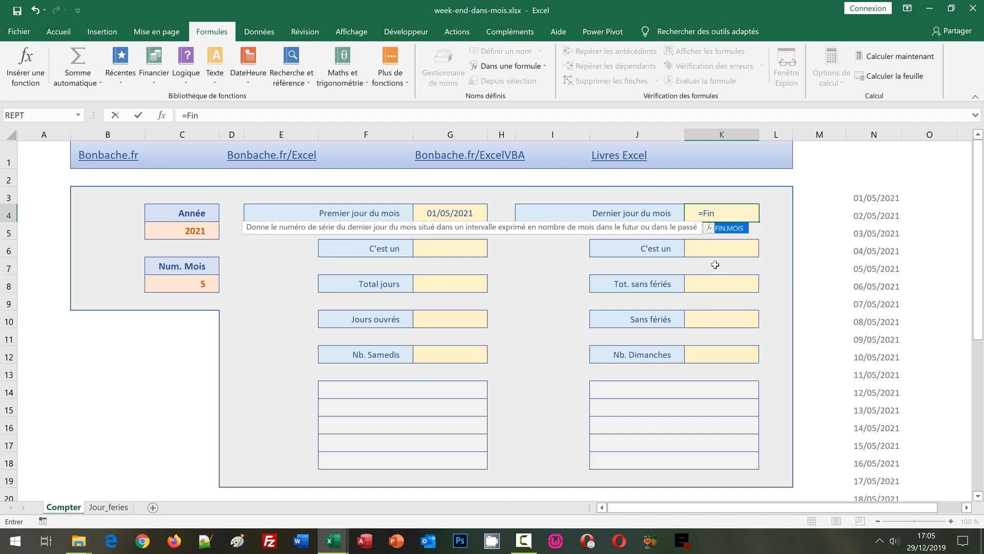
{"action": "type", "text": ".M"}
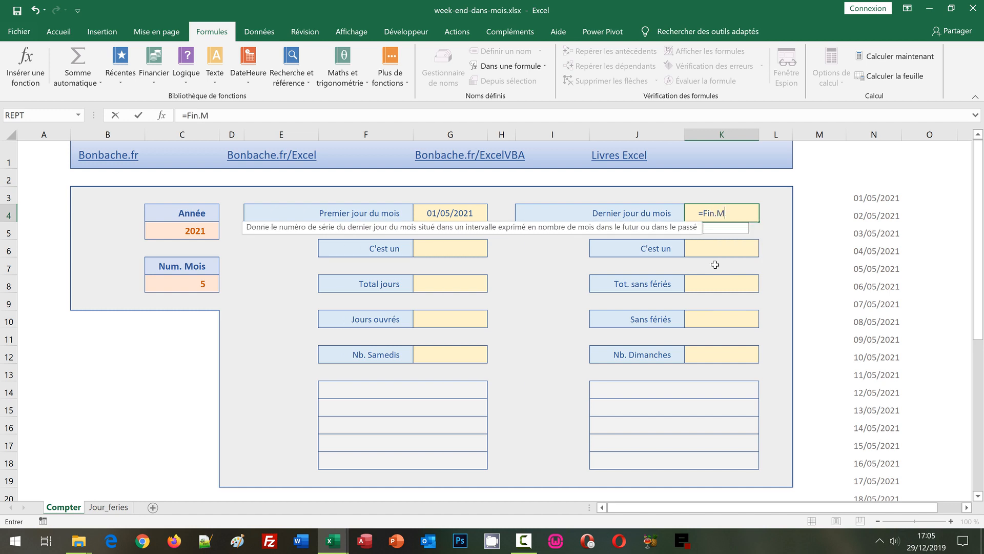
{"action": "type", "text": "ois("}
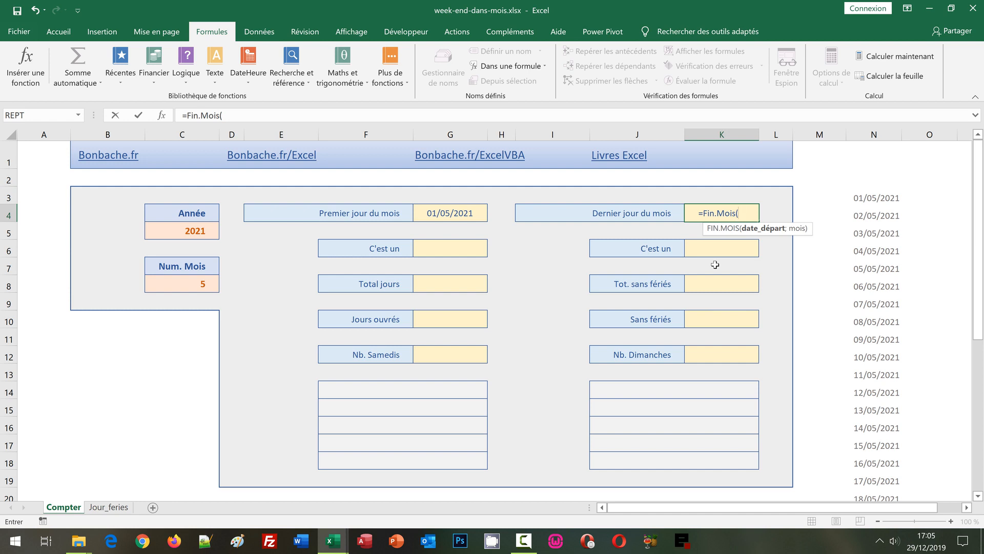
{"action": "left_click", "coordinate": [438, 213]}
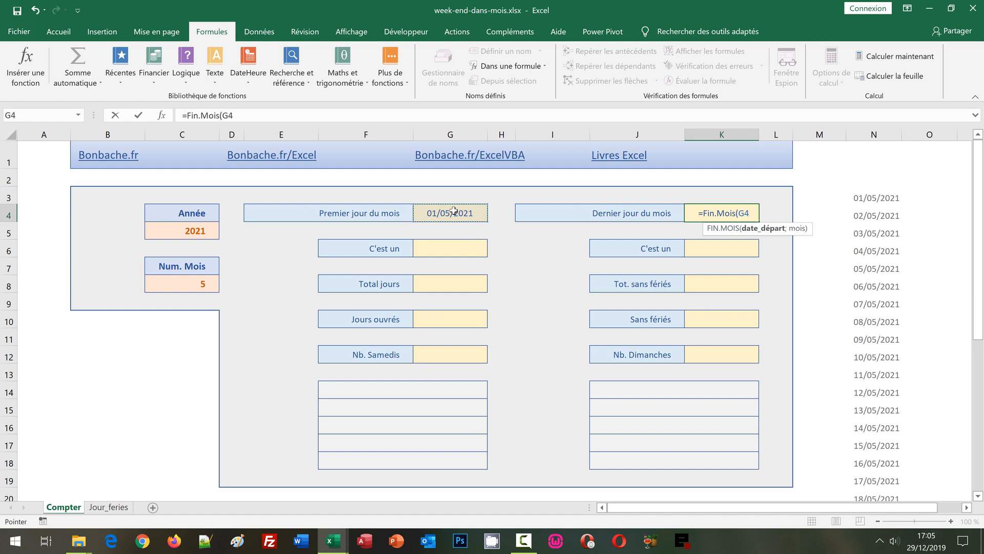
{"action": "type", "text": ";"}
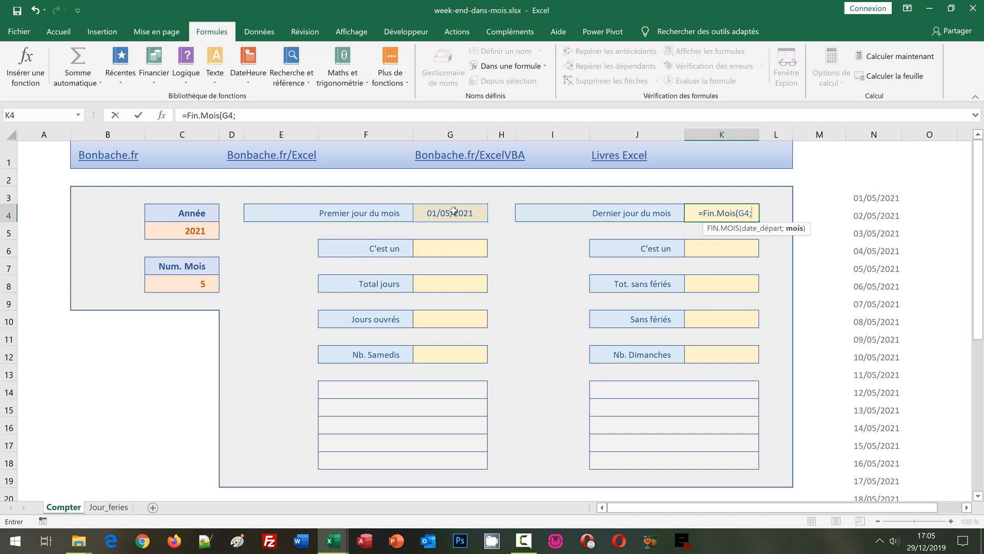
{"action": "type", "text": "0)"}
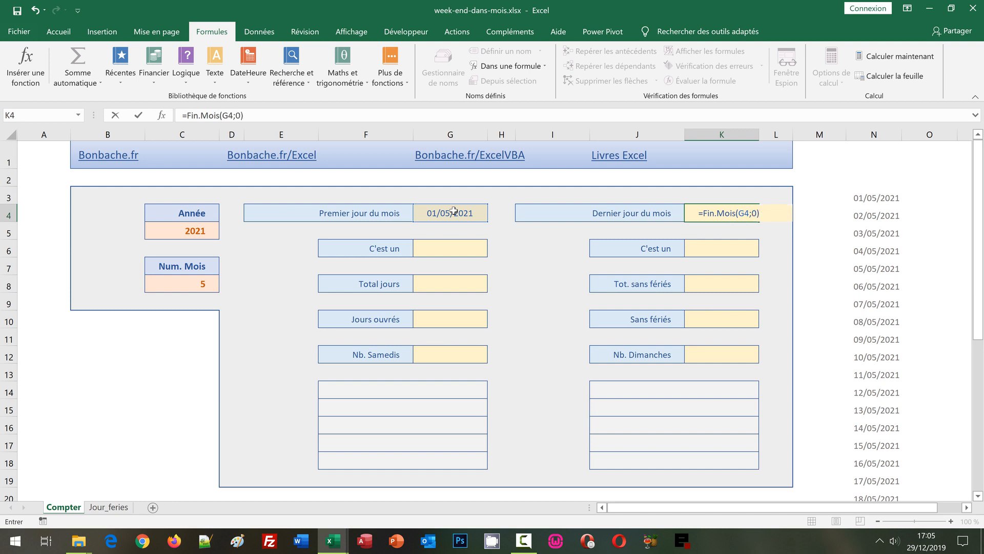
{"action": "key", "text": "Return"}
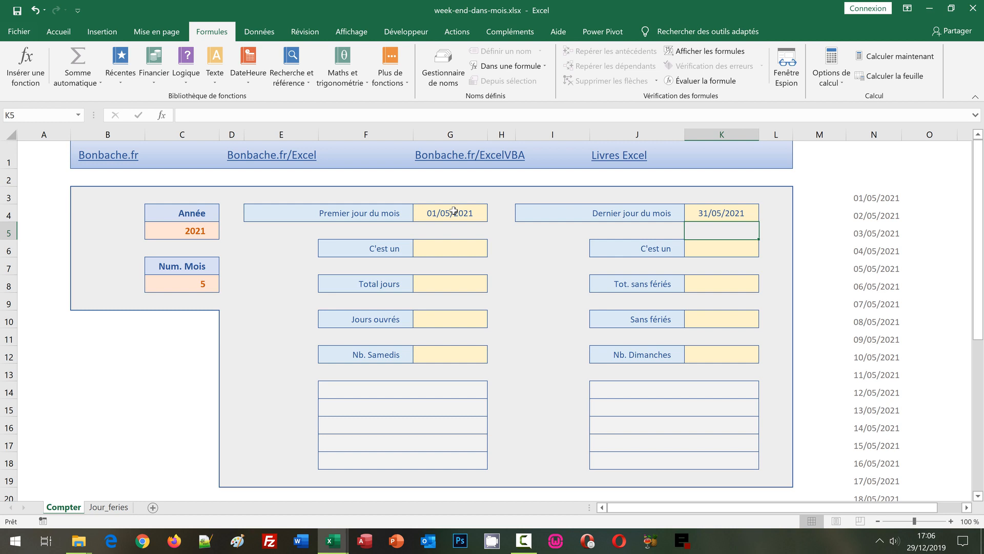
Step: Link the two "C'est un" cells to the dates above them, with =G4 in G6 and =K4 in K6
{"action": "left_click", "coordinate": [444, 250]}
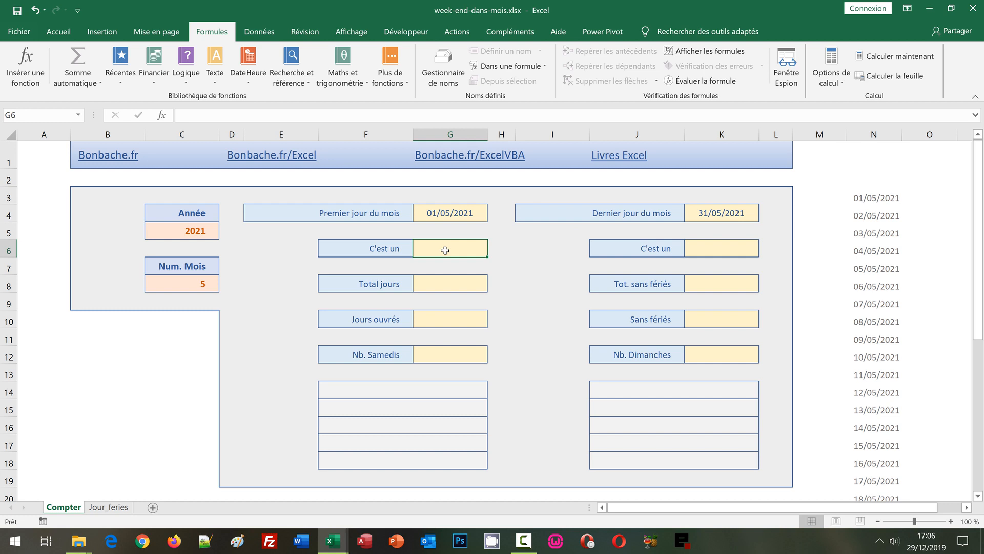
{"action": "type", "text": "="}
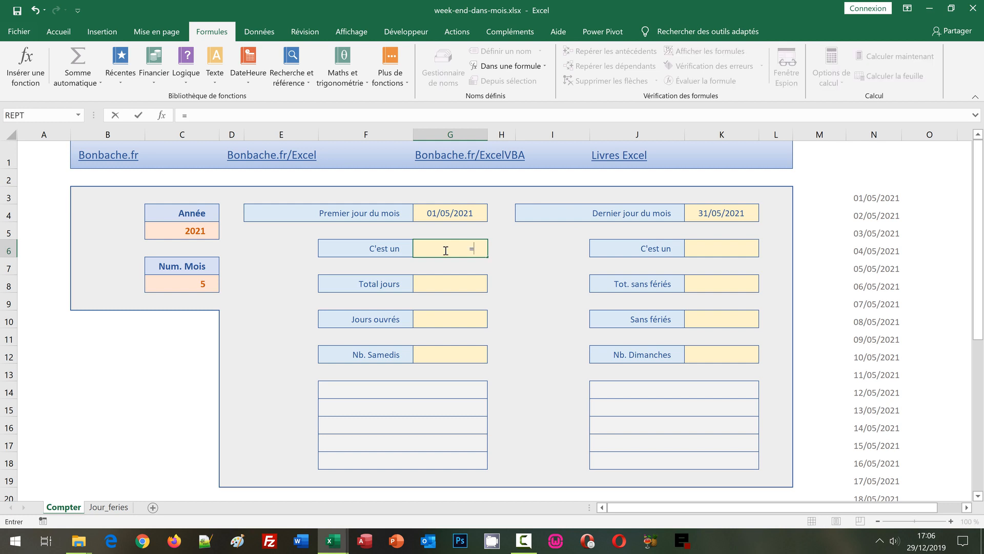
{"action": "left_click", "coordinate": [441, 208]}
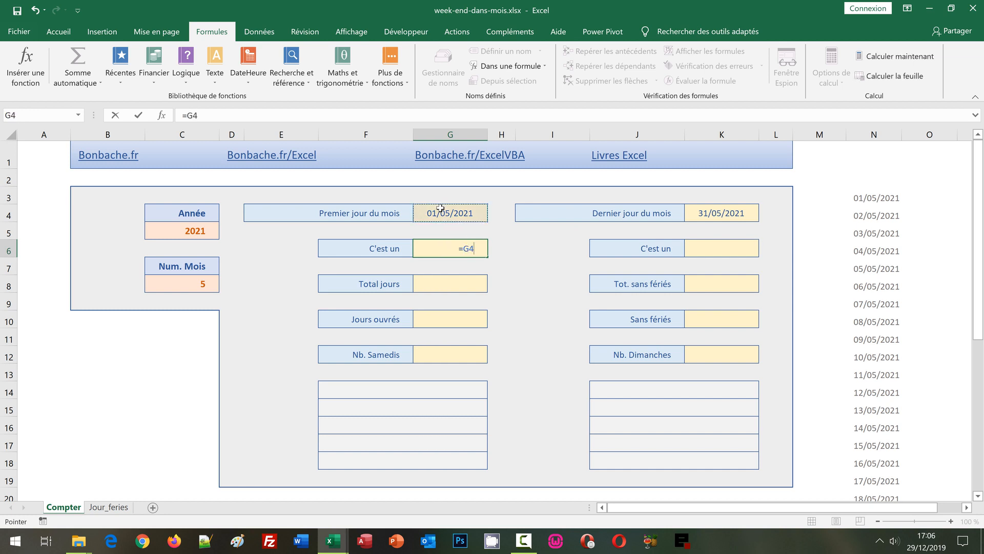
{"action": "key", "text": "Return"}
{"action": "left_click", "coordinate": [712, 248]}
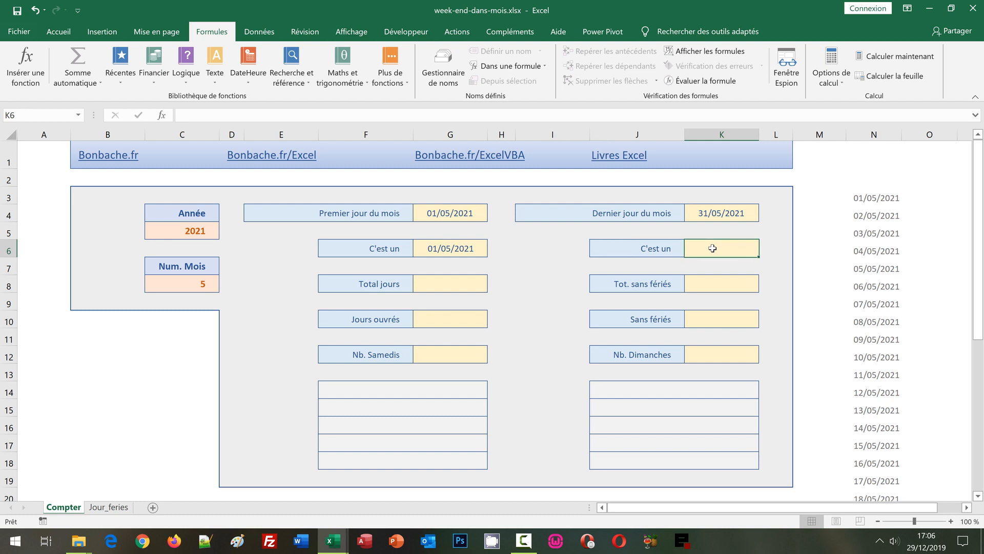
{"action": "type", "text": "="}
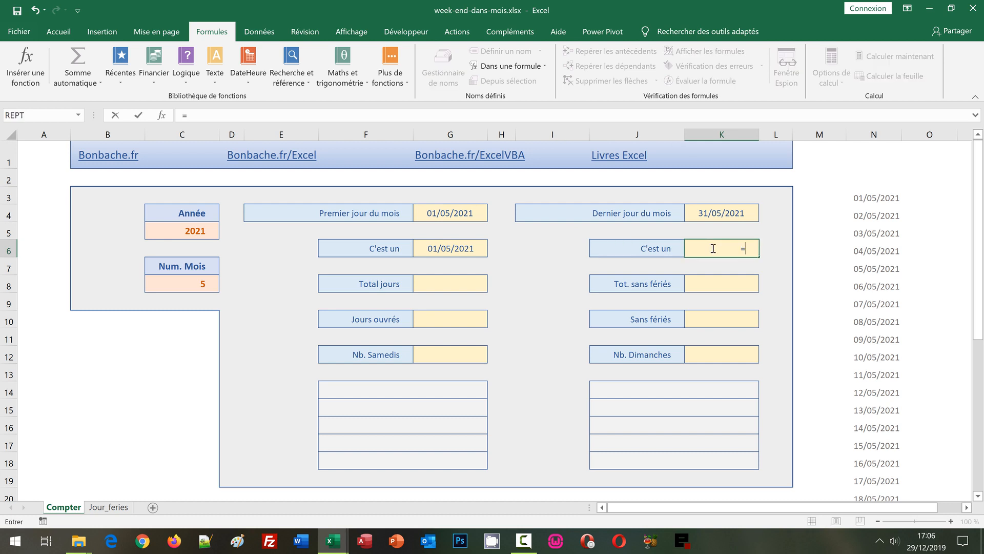
{"action": "left_click", "coordinate": [711, 211]}
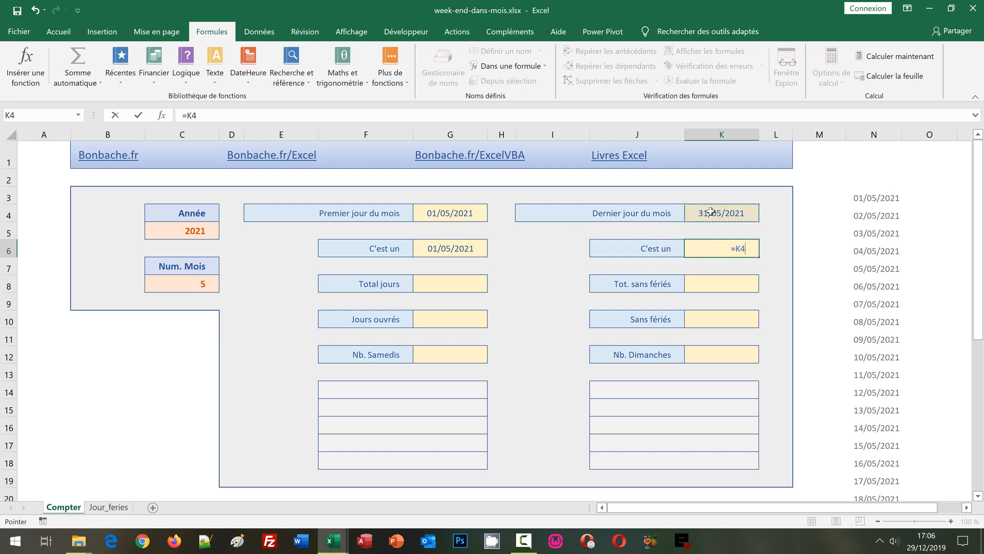
{"action": "key", "text": "ctrl+Return"}
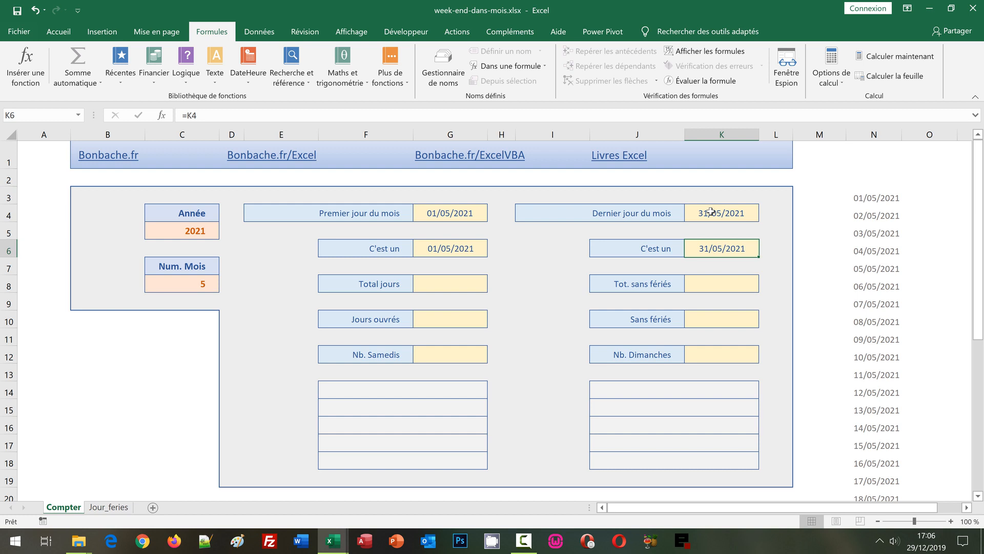
Step: Apply the custom number format jjjj to G6 and K6 so they show weekday names
{"action": "left_click", "coordinate": [434, 250]}
{"action": "left_click", "coordinate": [712, 249], "text": "ctrl"}
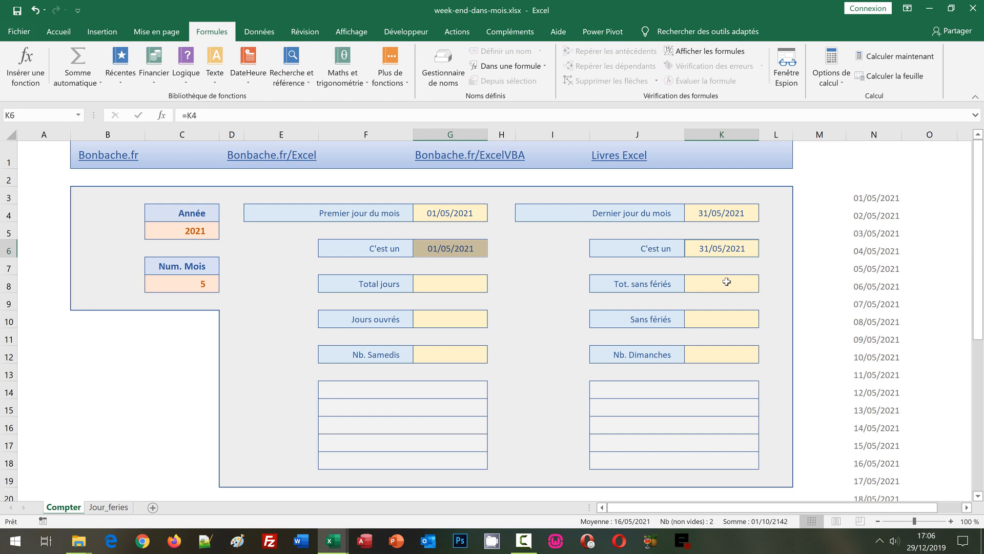
{"action": "left_click", "coordinate": [58, 33]}
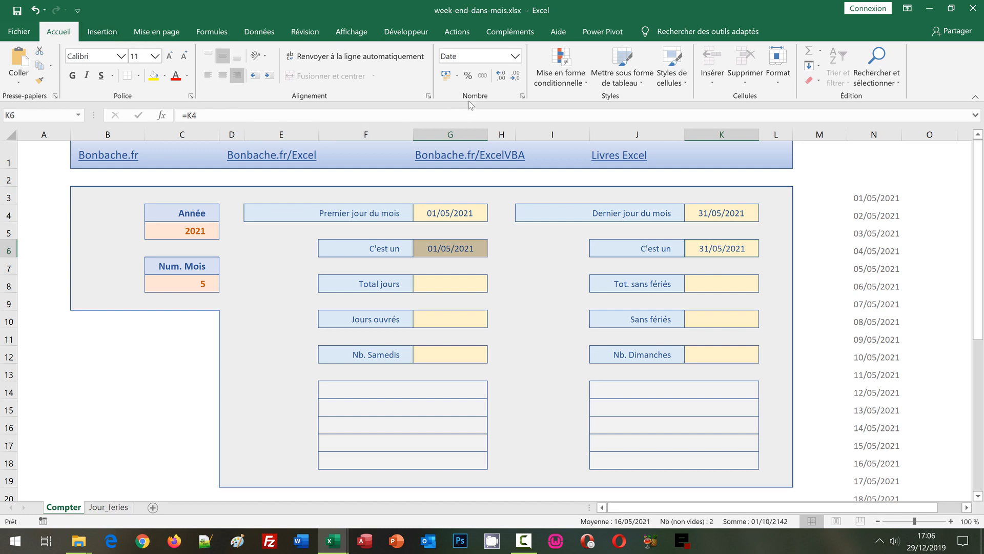
{"action": "left_click", "coordinate": [515, 56]}
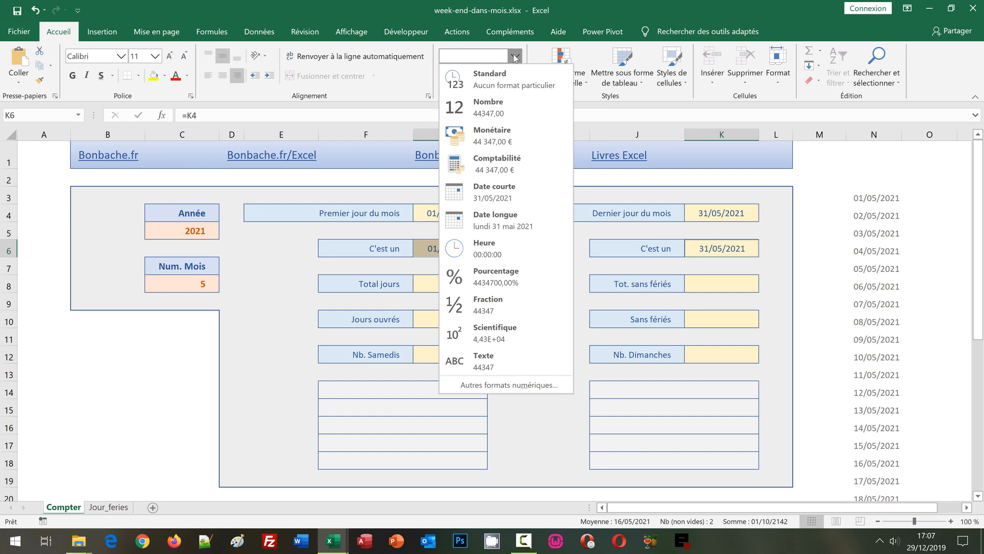
{"action": "left_click", "coordinate": [525, 385]}
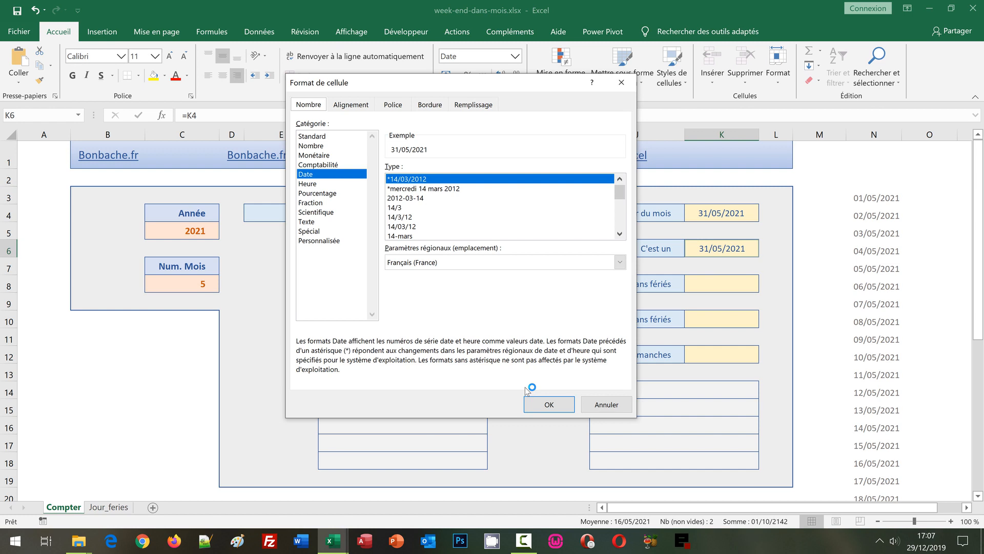
{"action": "left_click", "coordinate": [316, 241]}
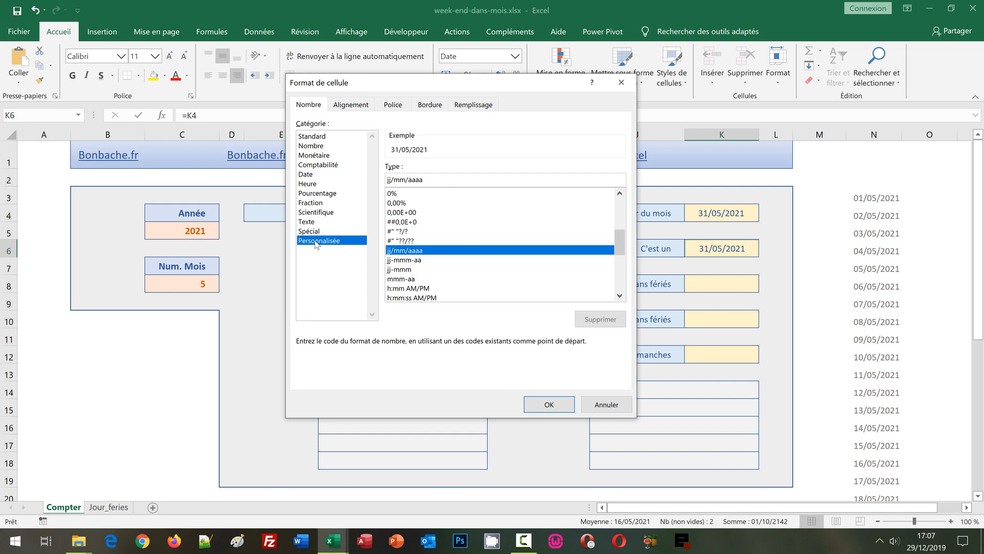
{"action": "left_click_drag", "start_coordinate": [440, 178], "coordinate": [382, 178]}
{"action": "type", "text": "jjjj"}
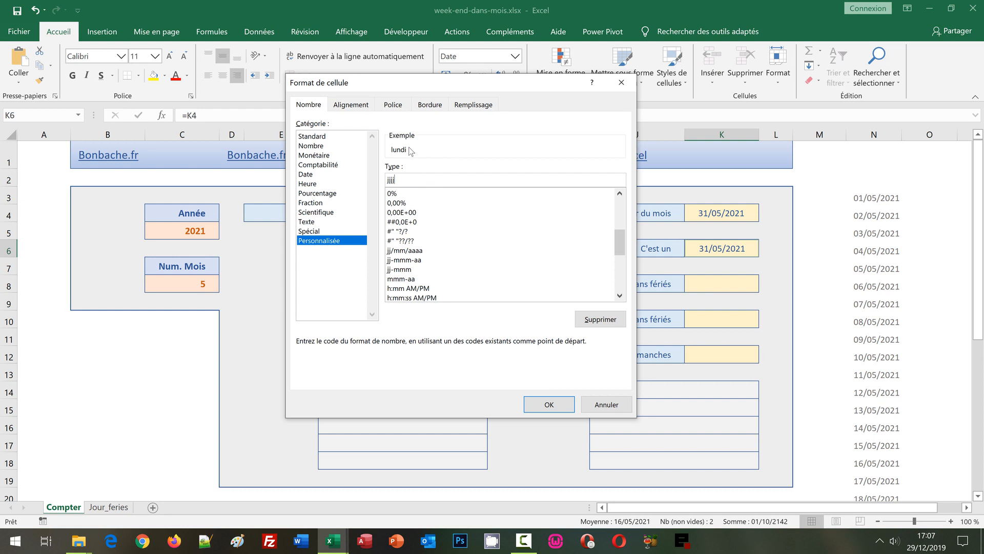
{"action": "left_click", "coordinate": [535, 404]}
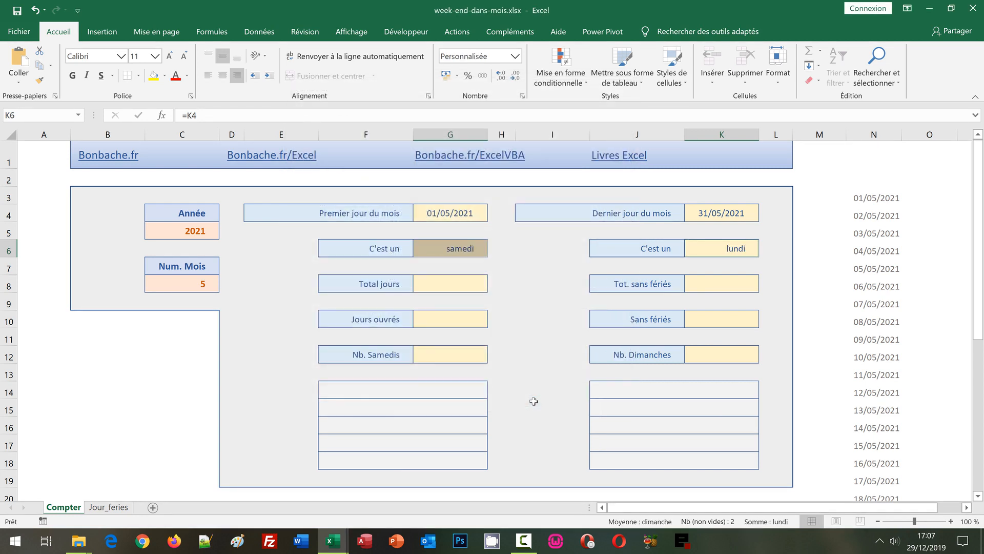
{"action": "left_click", "coordinate": [511, 265]}
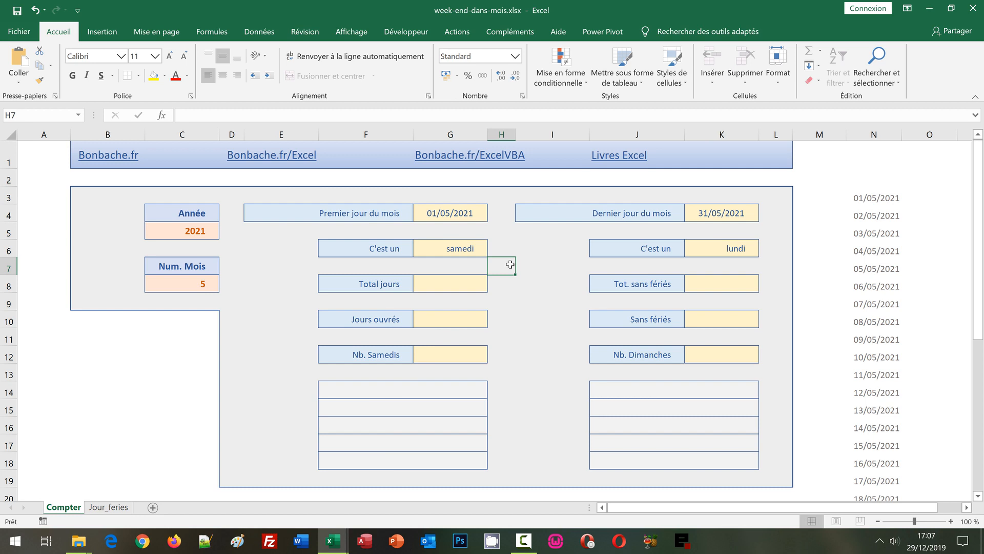
{"action": "left_click", "coordinate": [439, 285]}
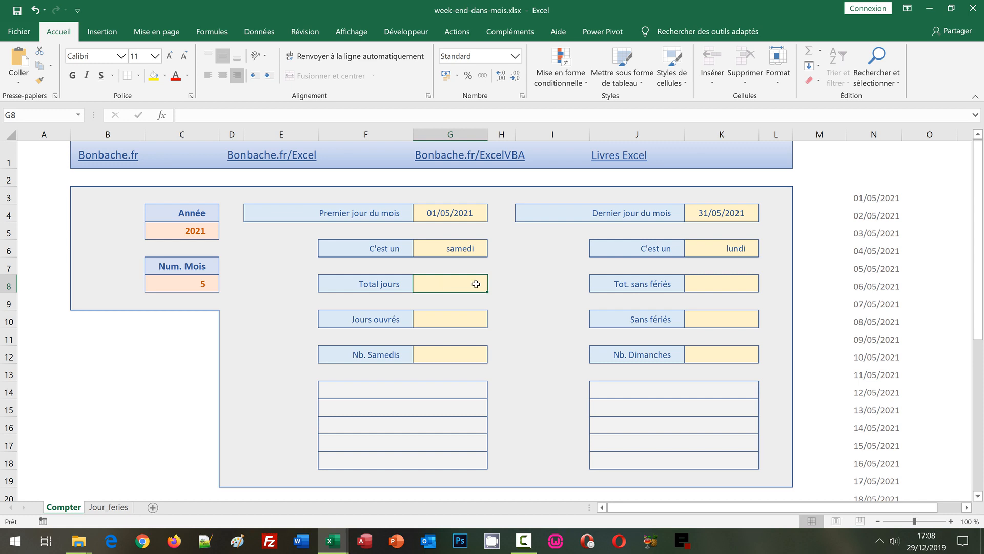
{"action": "left_click", "coordinate": [716, 284]}
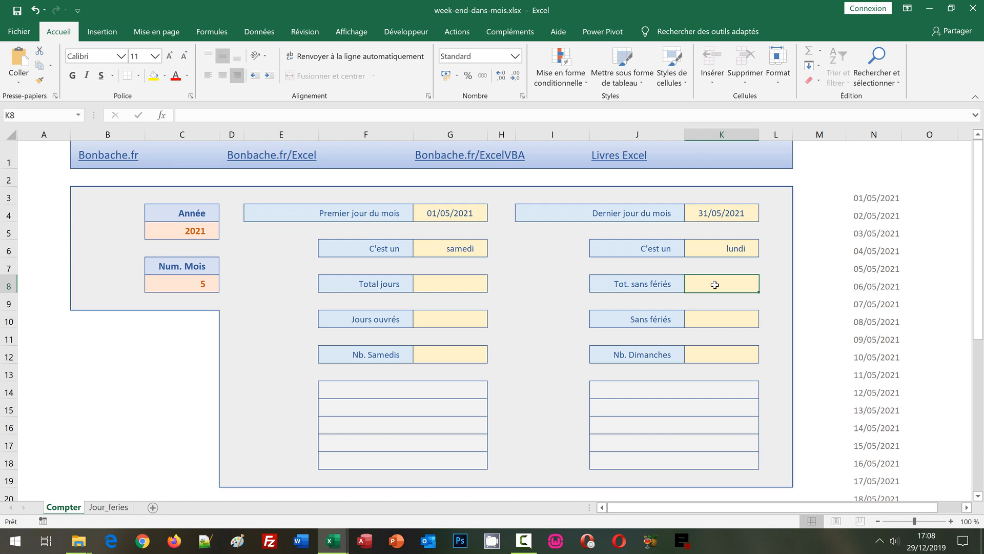
Step: Enter =K4-G4+1 in G8 to calculate the total number of days in the chosen month
{"action": "left_click", "coordinate": [441, 286]}
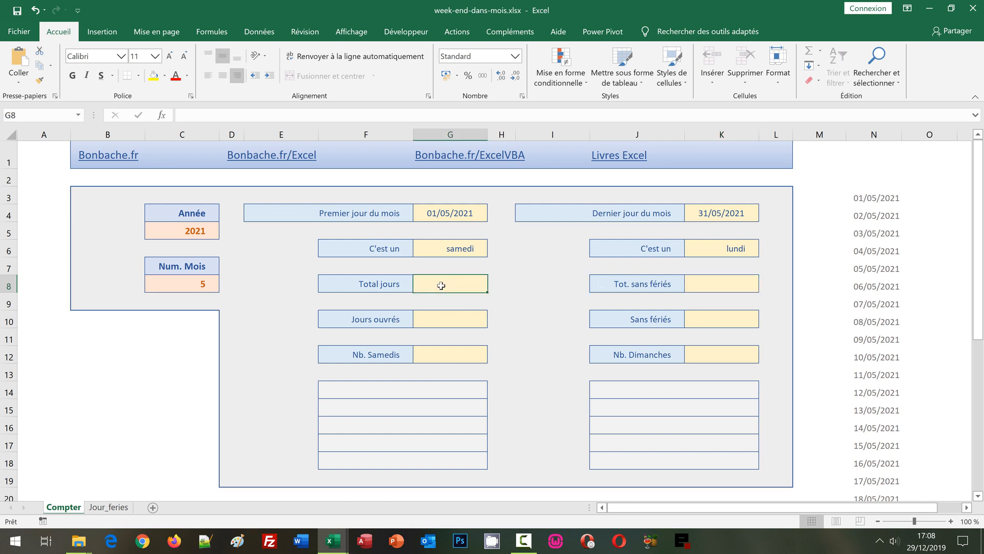
{"action": "type", "text": "="}
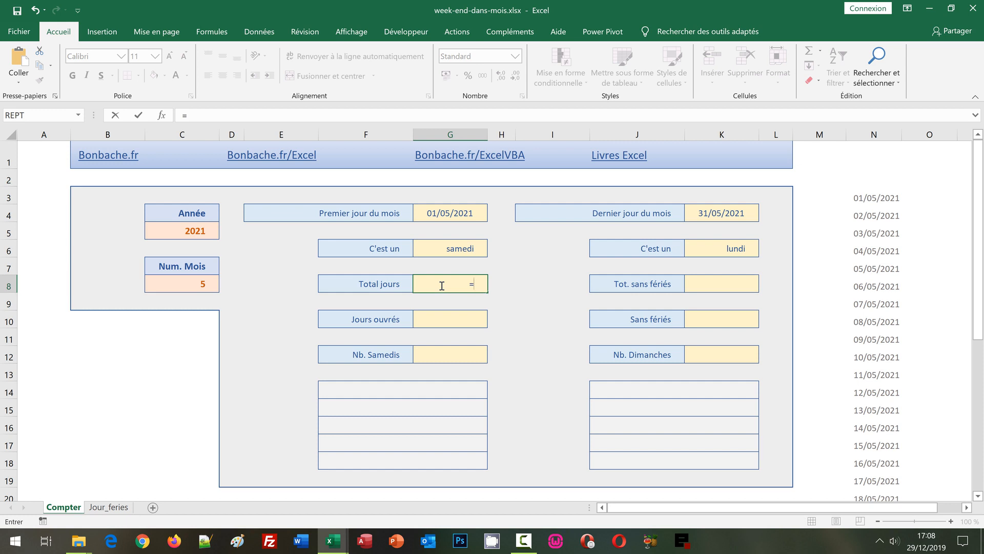
{"action": "left_click", "coordinate": [708, 213]}
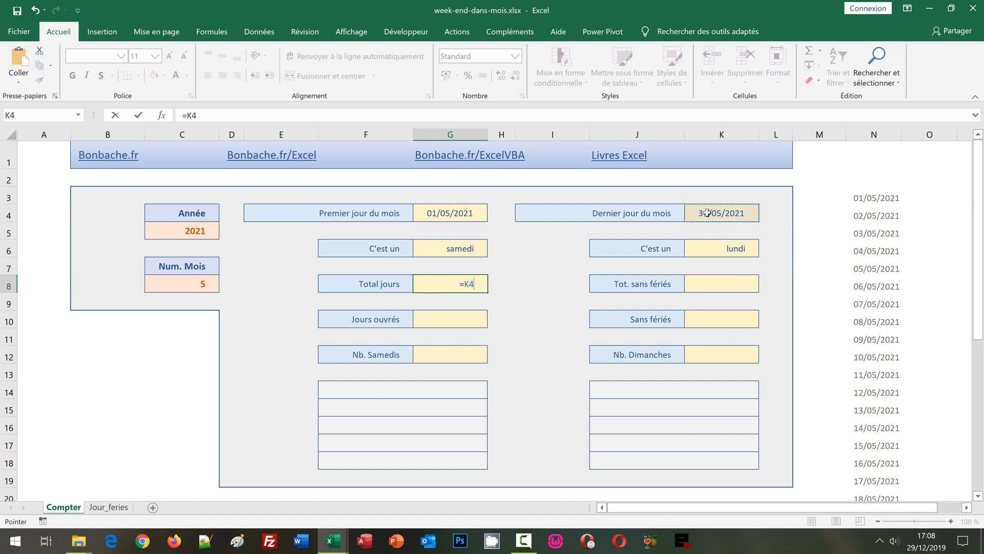
{"action": "type", "text": "-"}
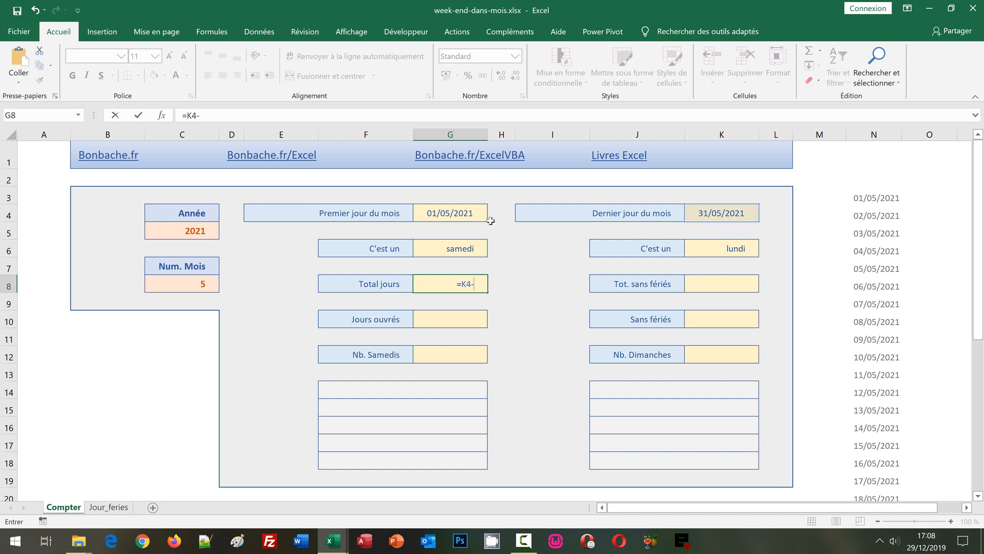
{"action": "left_click", "coordinate": [445, 214]}
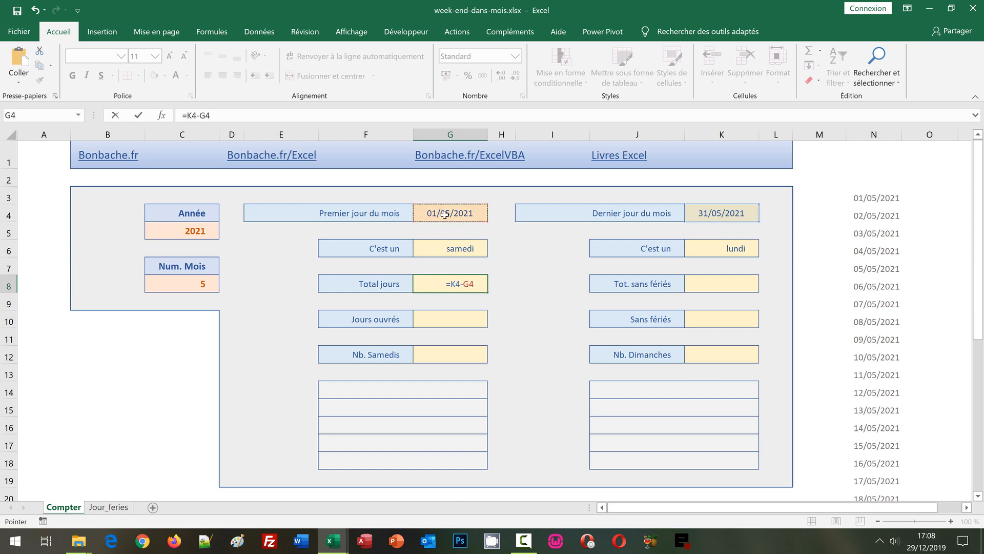
{"action": "type", "text": "+1"}
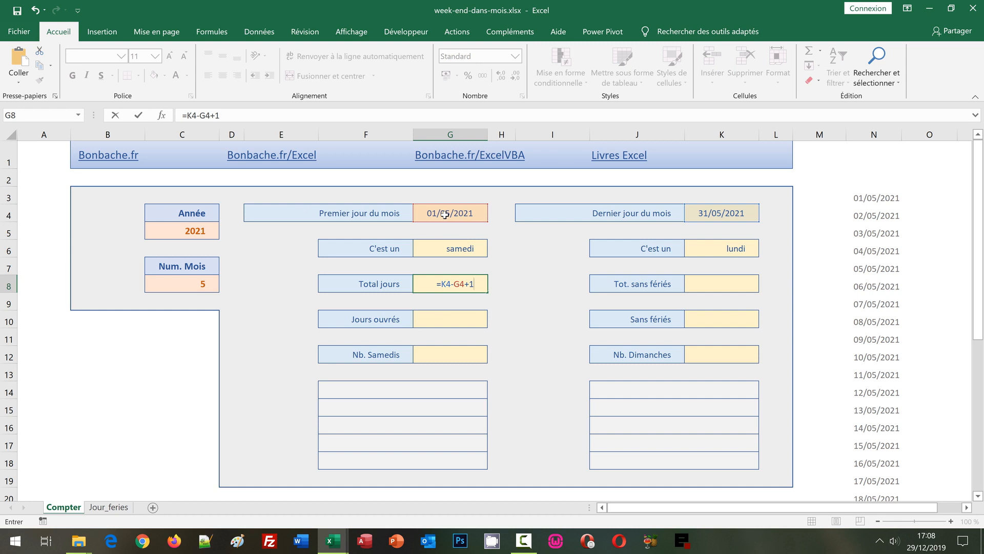
{"action": "key", "text": "Return"}
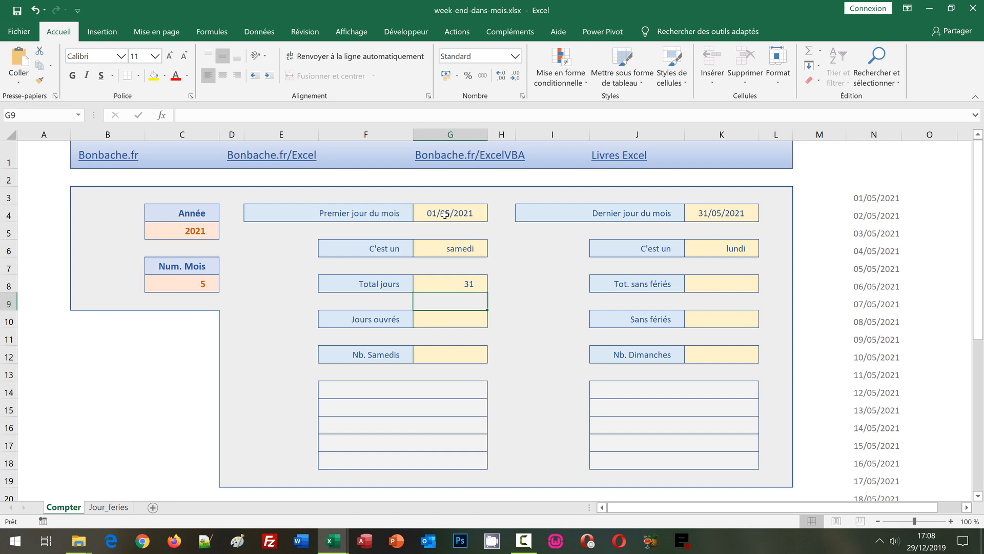
Step: Enter =G8-SOMMEPROD((Feries>=G4)*(Feries<=K4)) in K8 to calculate the month's total days excluding public holidays
{"action": "left_click", "coordinate": [729, 283]}
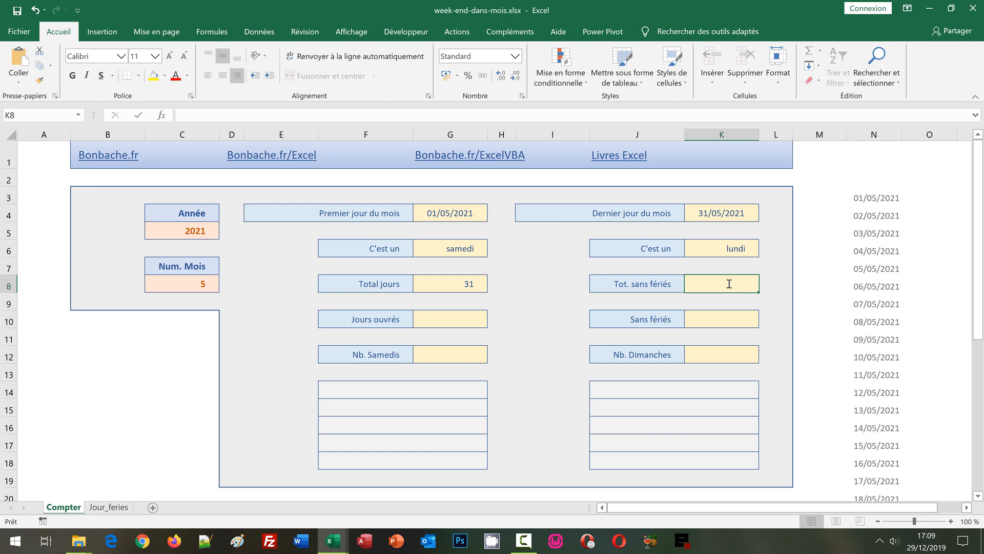
{"action": "type", "text": "="}
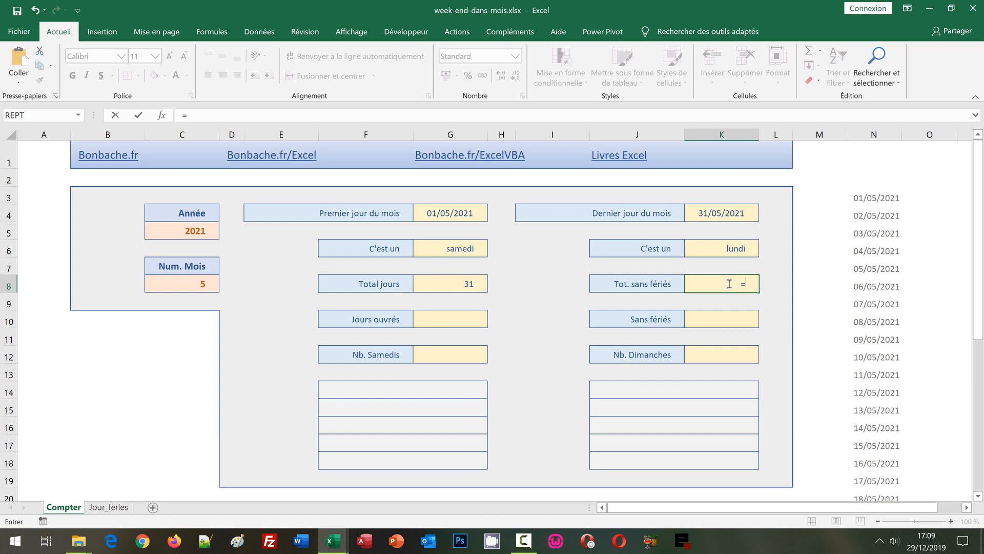
{"action": "left_click", "coordinate": [464, 282]}
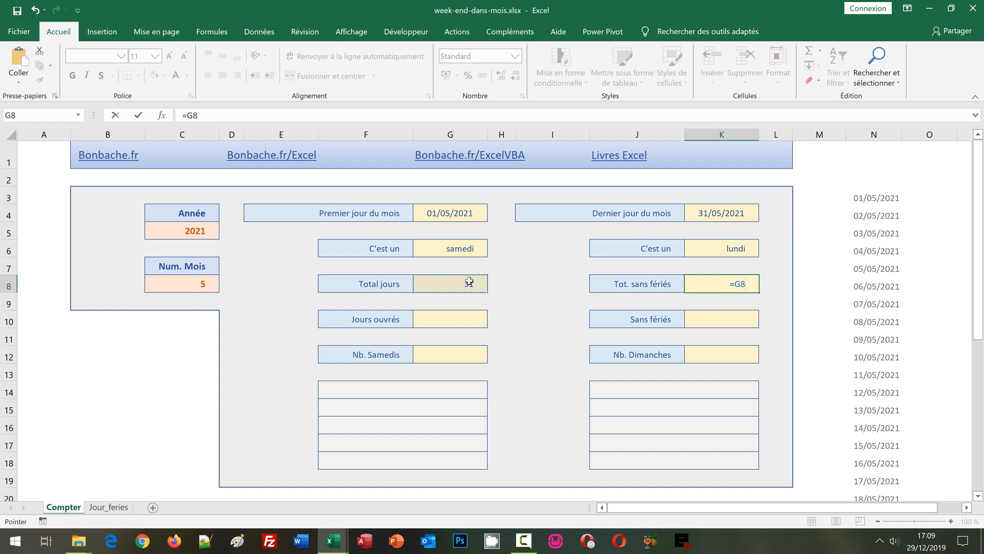
{"action": "type", "text": "-Sommeprod("}
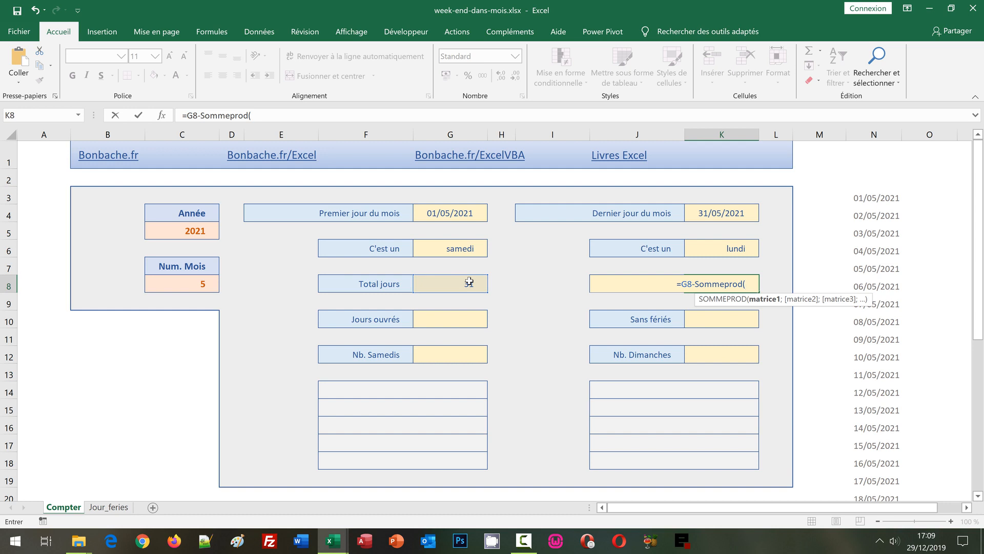
{"action": "type", "text": "("}
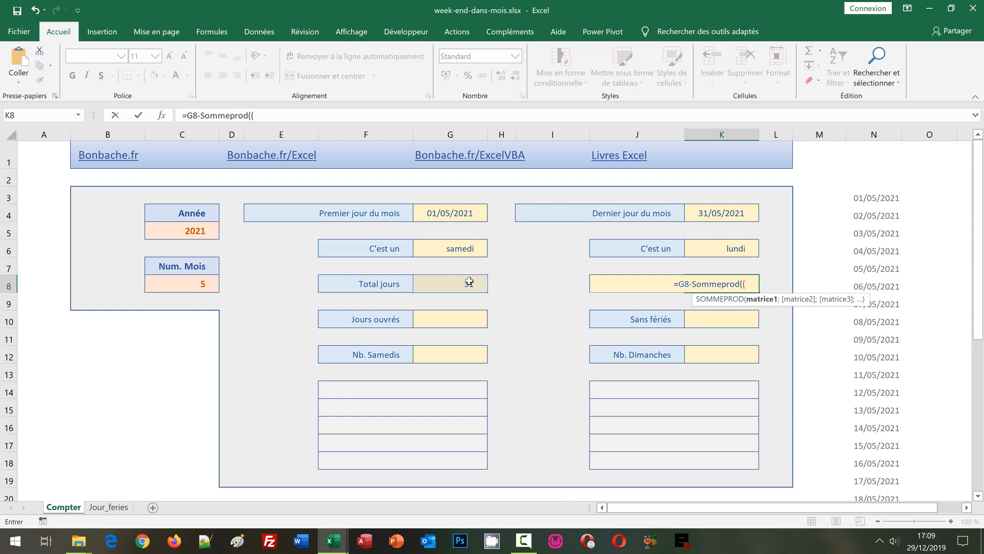
{"action": "type", "text": "Feries"}
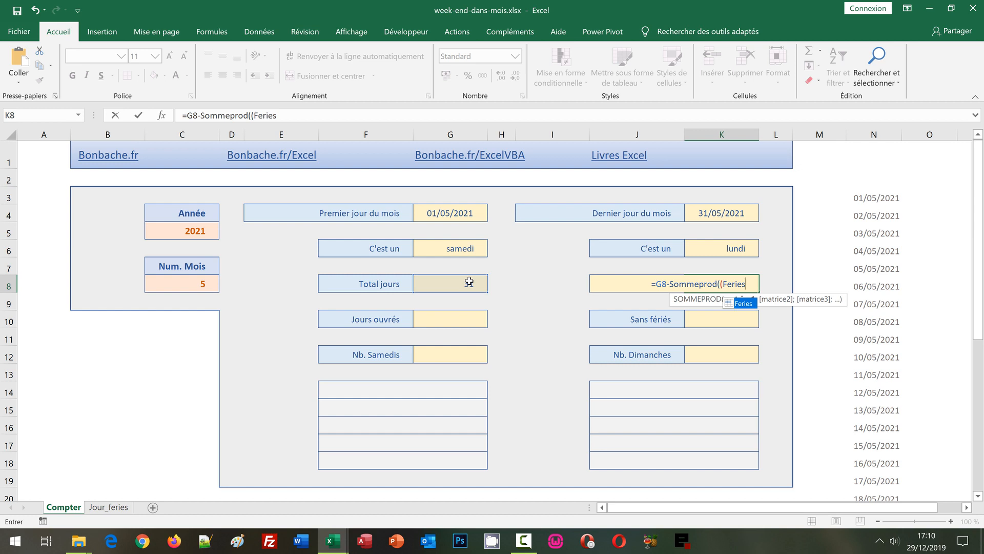
{"action": "type", "text": ">="}
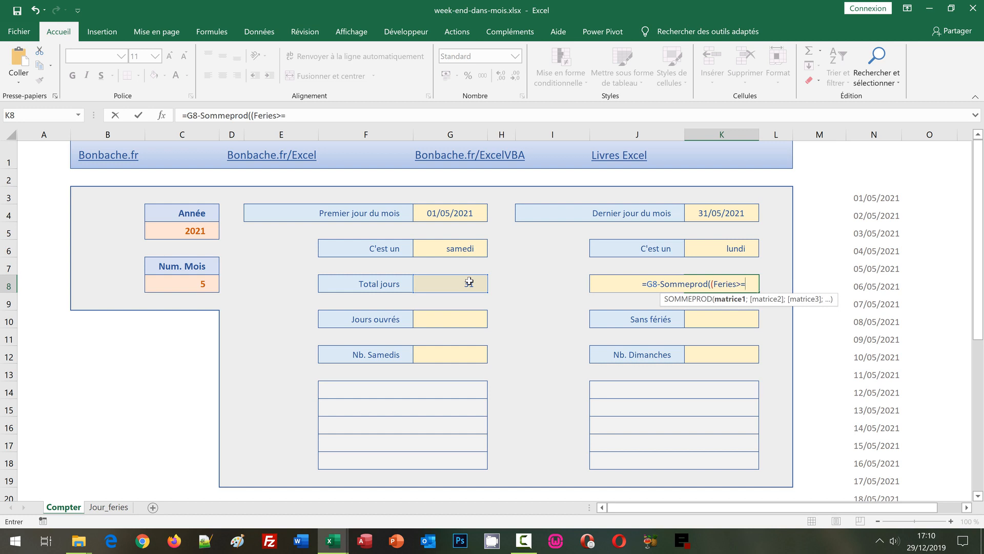
{"action": "left_click", "coordinate": [442, 215]}
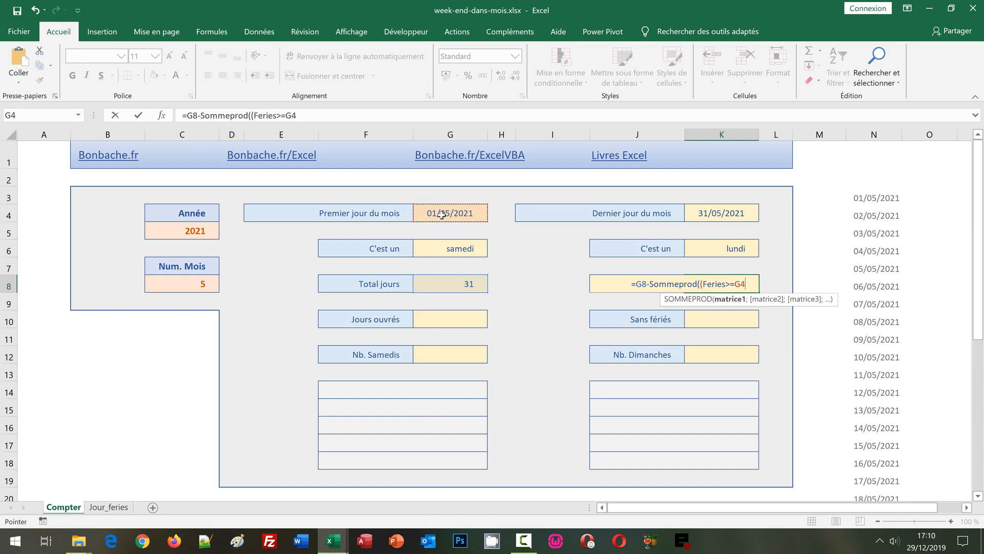
{"action": "type", "text": ")"}
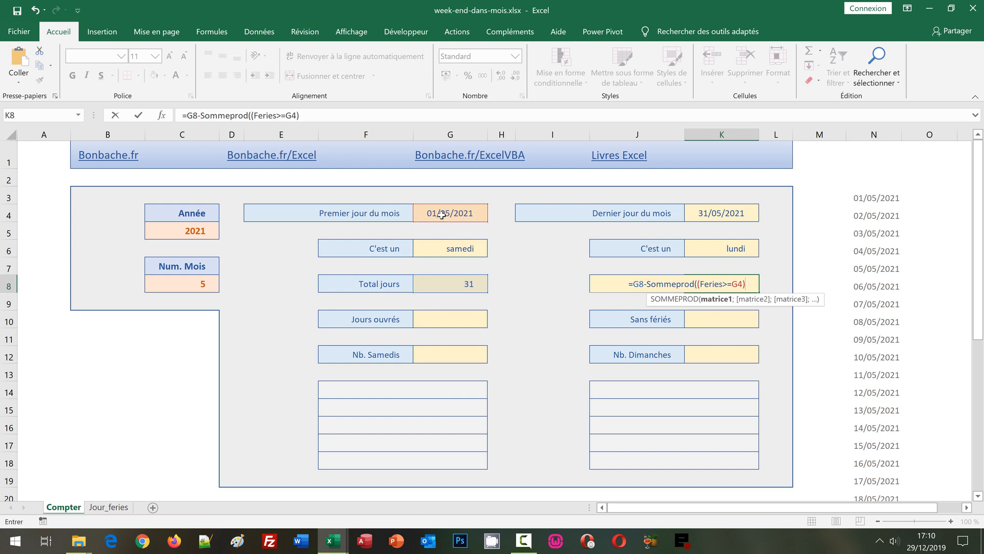
{"action": "type", "text": "*"}
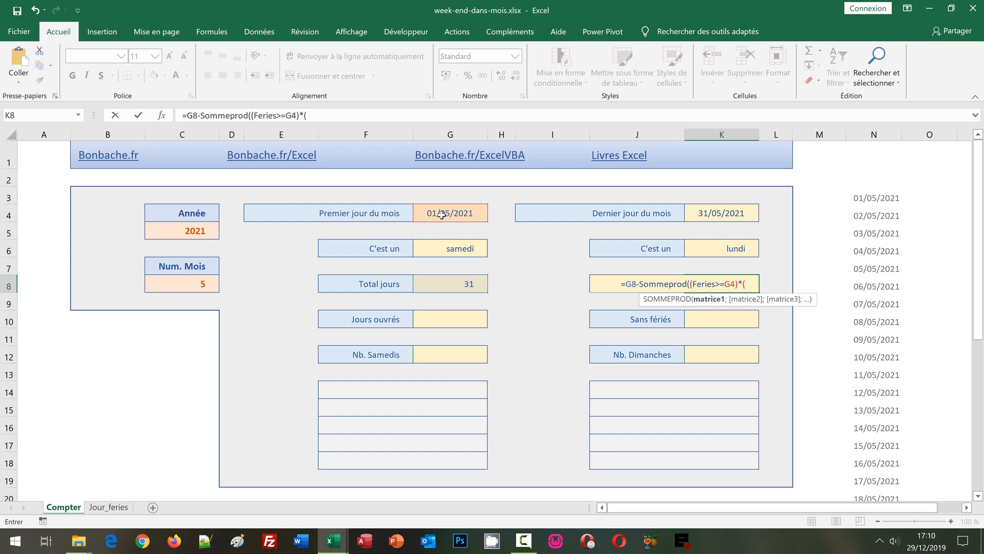
{"action": "type", "text": "Feries"}
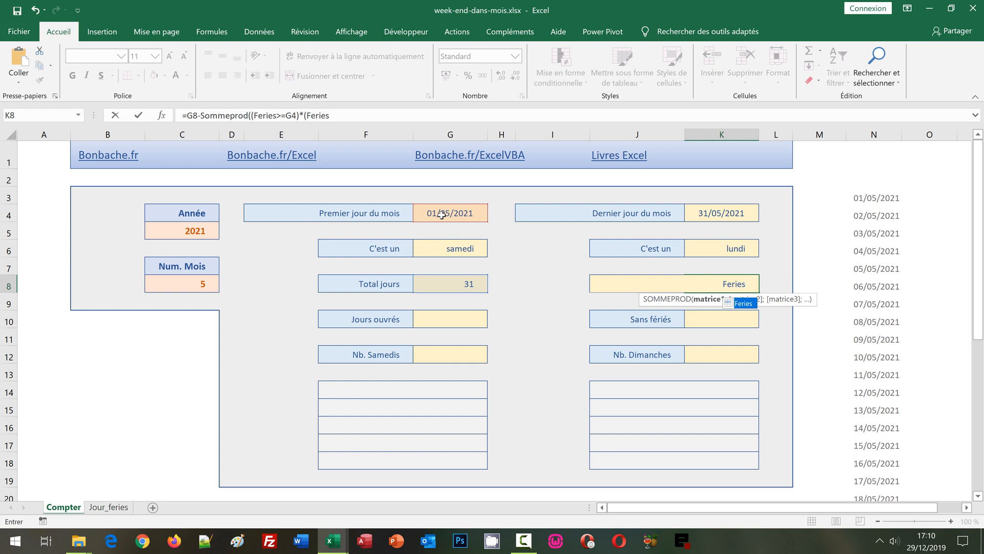
{"action": "type", "text": "<="}
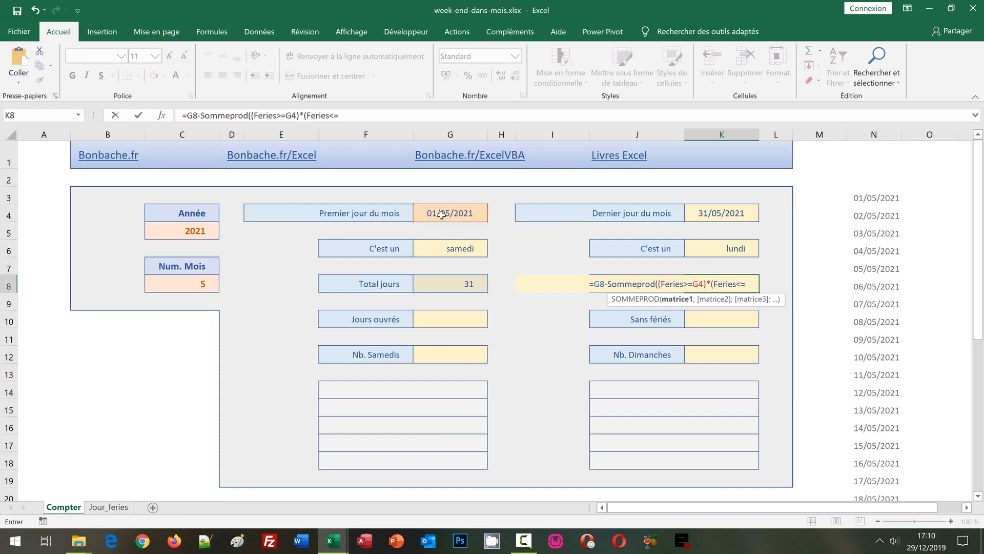
{"action": "left_click", "coordinate": [737, 214]}
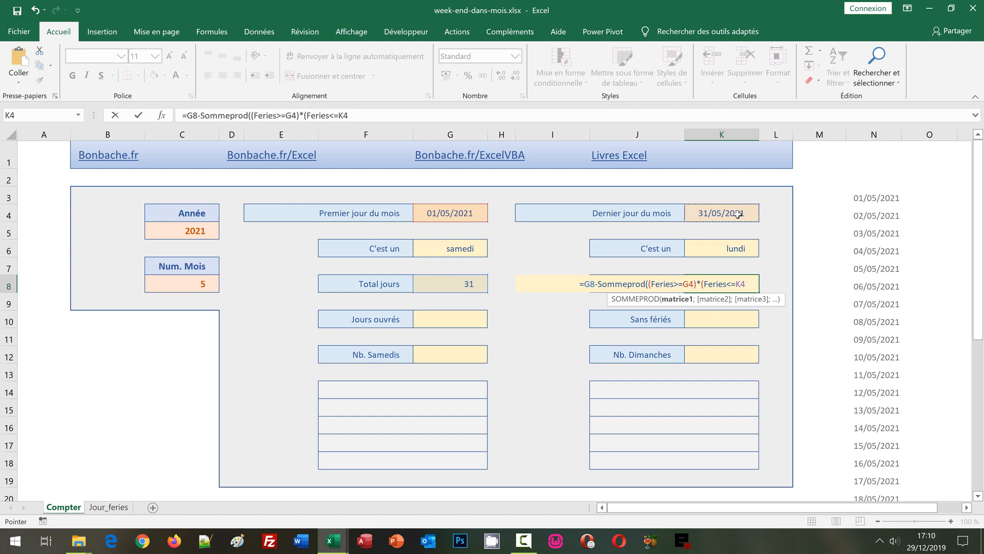
{"action": "type", "text": ")"}
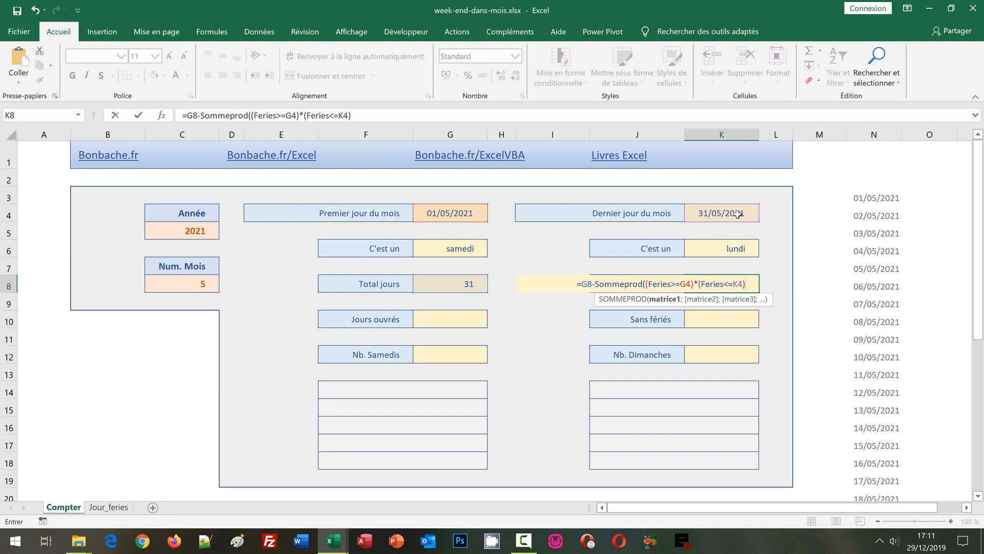
{"action": "type", "text": ")"}
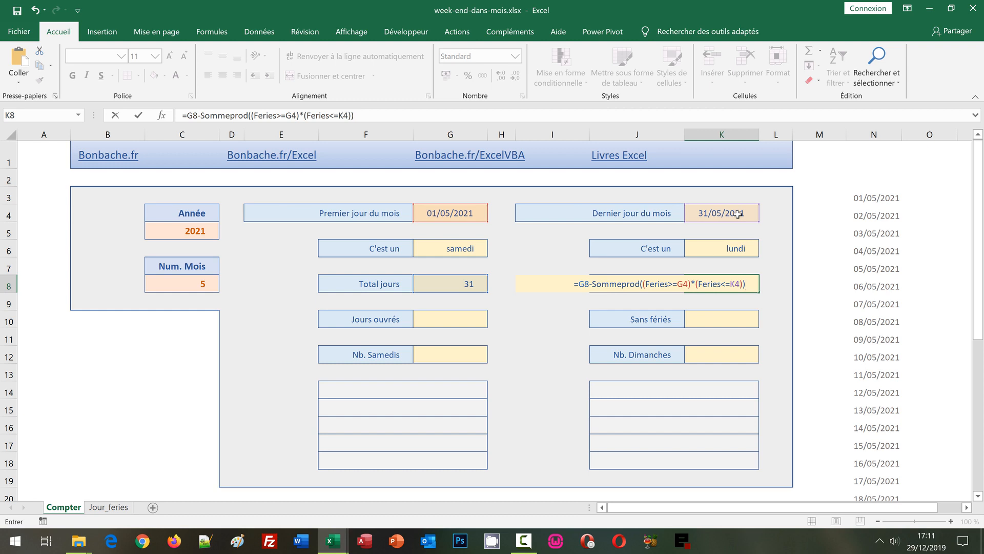
{"action": "key", "text": "Return"}
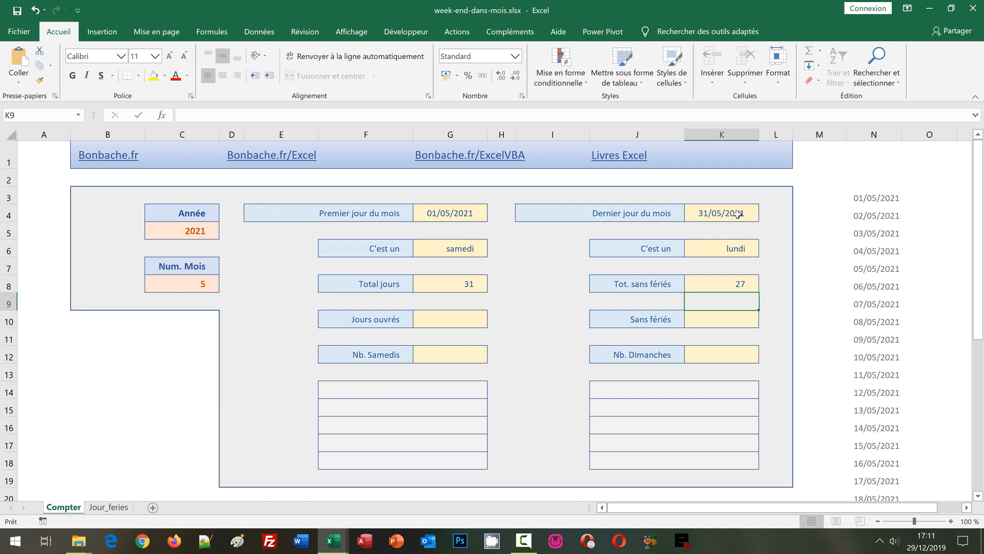
Step: Set the month number in C8 to 6
{"action": "left_click", "coordinate": [191, 284]}
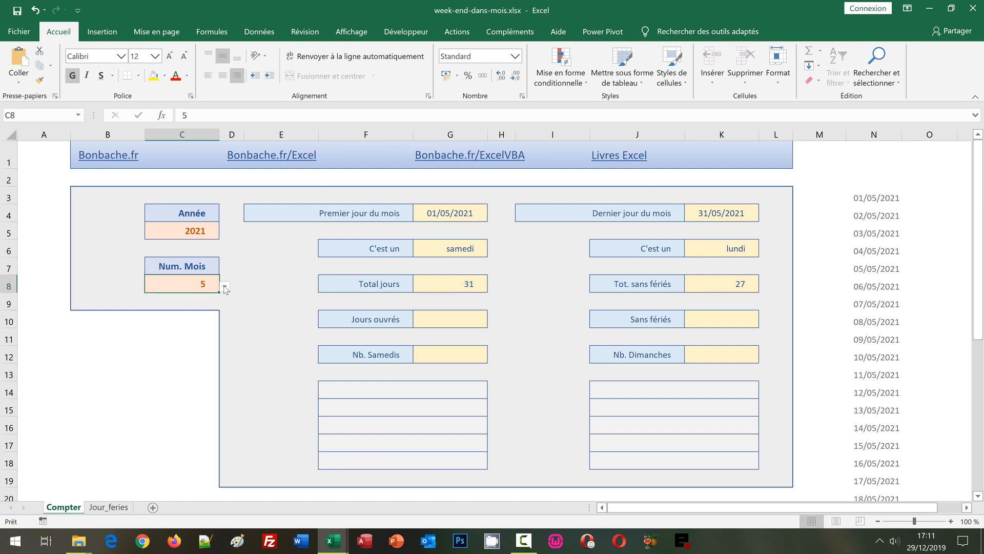
{"action": "left_click", "coordinate": [225, 287]}
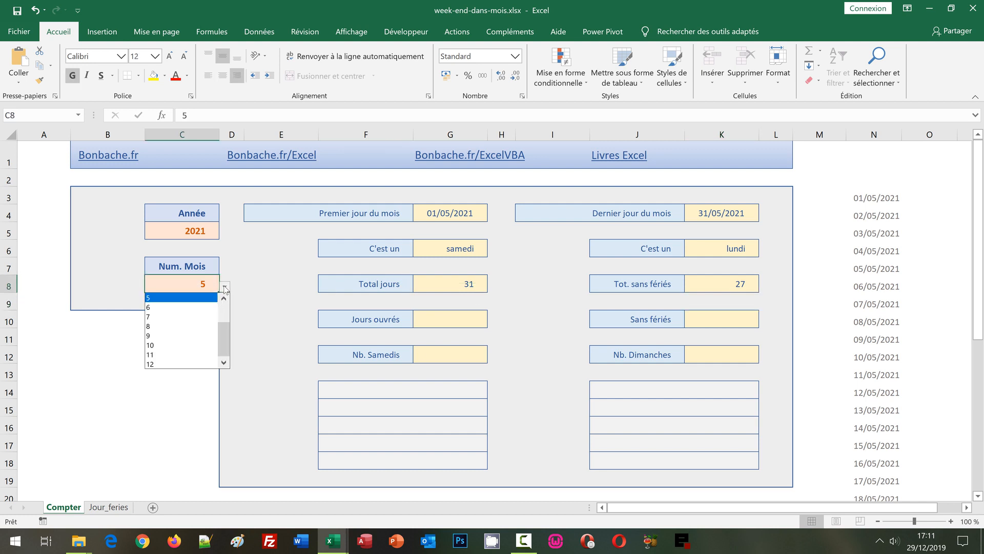
{"action": "left_click", "coordinate": [210, 308]}
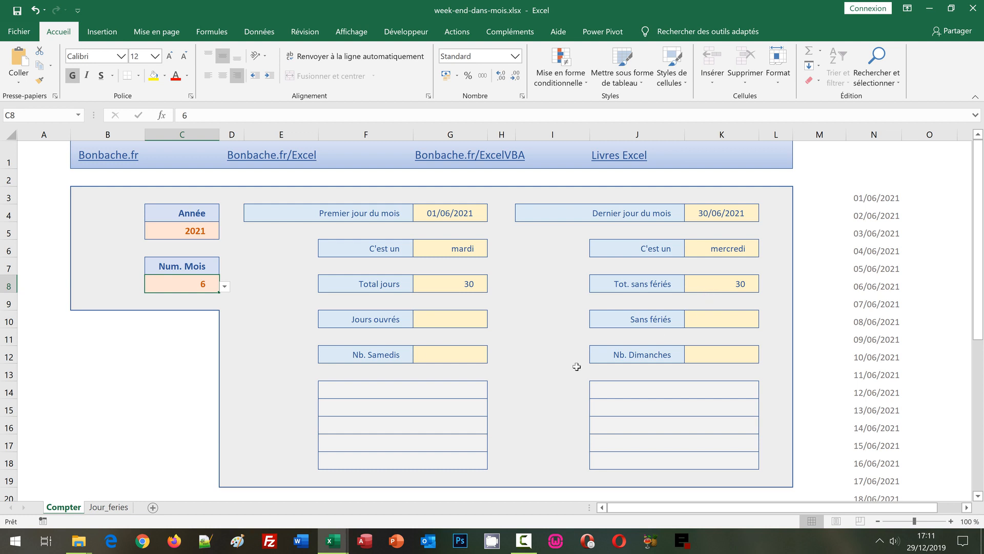
Step: Enter =NB.JOURS.OUVRES(G4;K4) in G10 to count the working days of the chosen month
{"action": "left_click", "coordinate": [452, 320]}
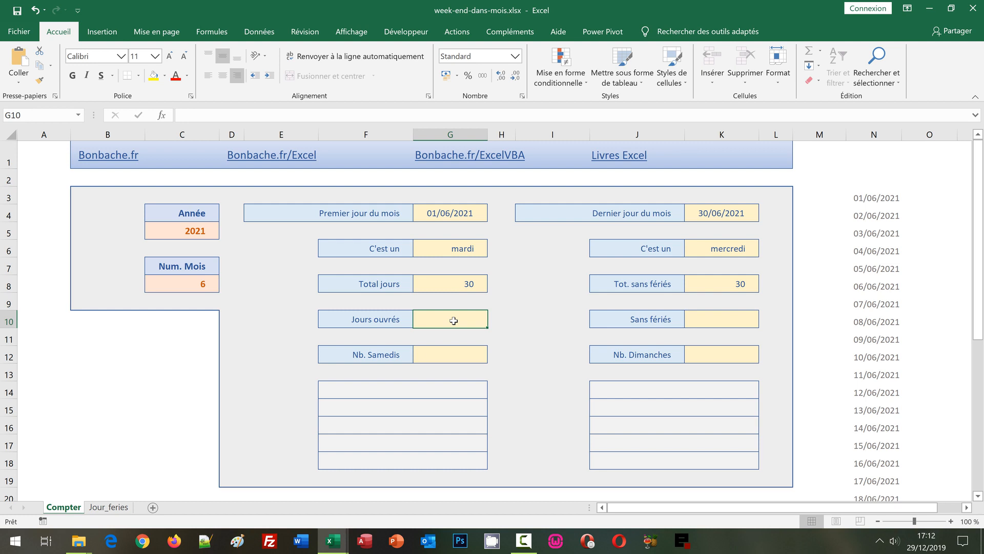
{"action": "type", "text": "="}
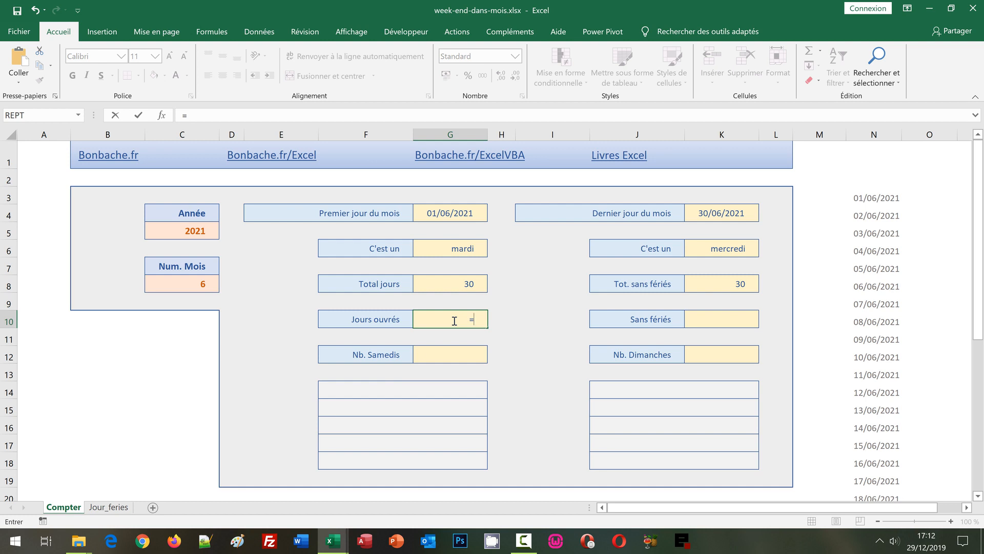
{"action": "type", "text": "Nb.jour"}
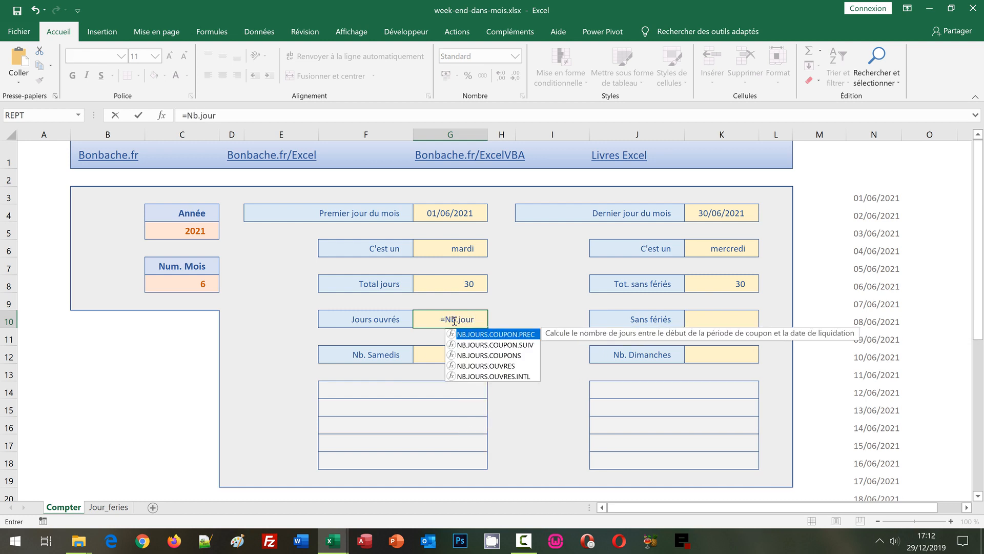
{"action": "double_click", "coordinate": [495, 366]}
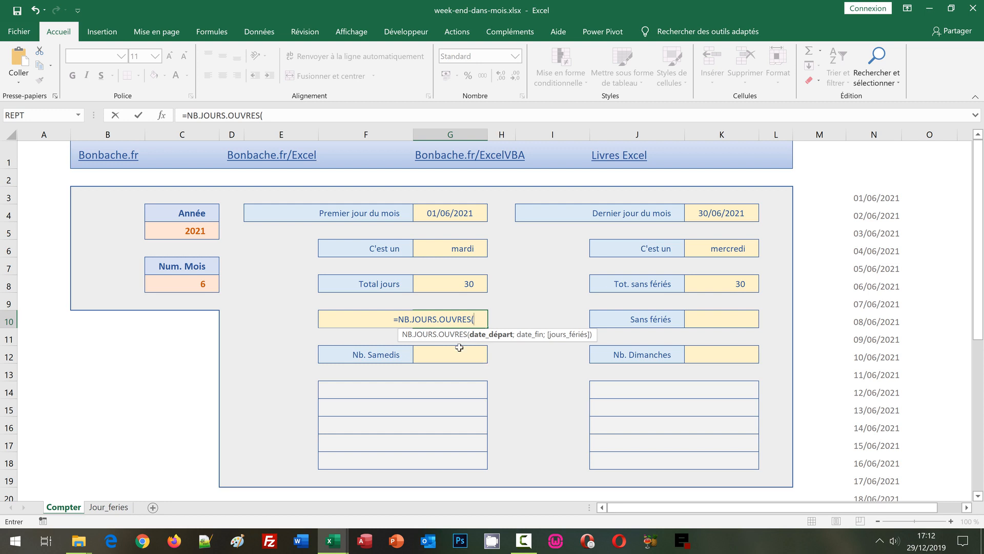
{"action": "left_click", "coordinate": [458, 212]}
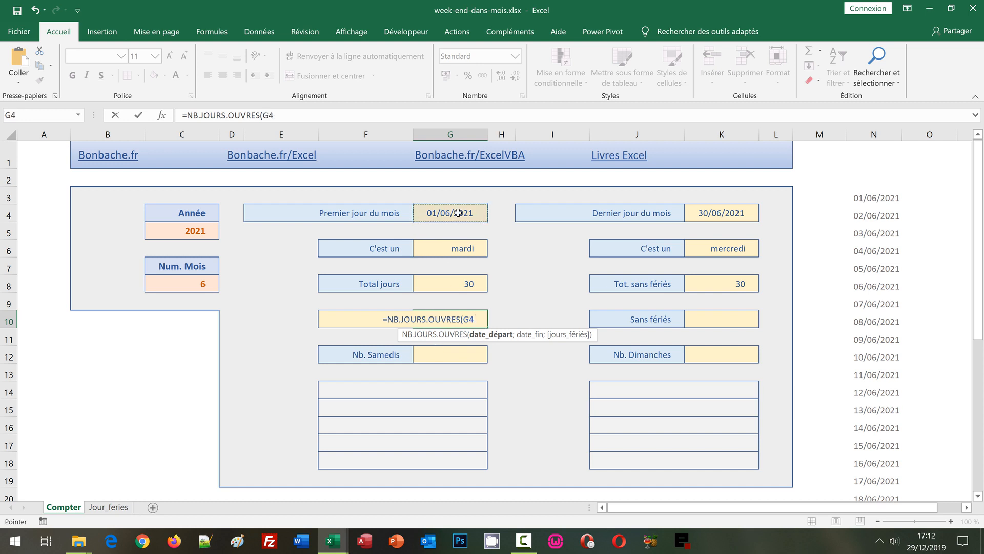
{"action": "type", "text": ";"}
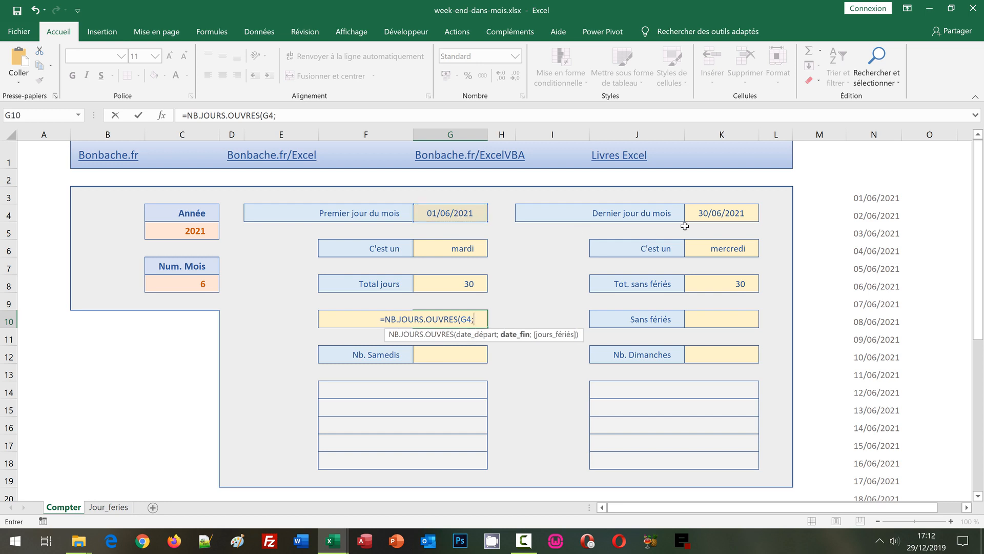
{"action": "left_click", "coordinate": [724, 216]}
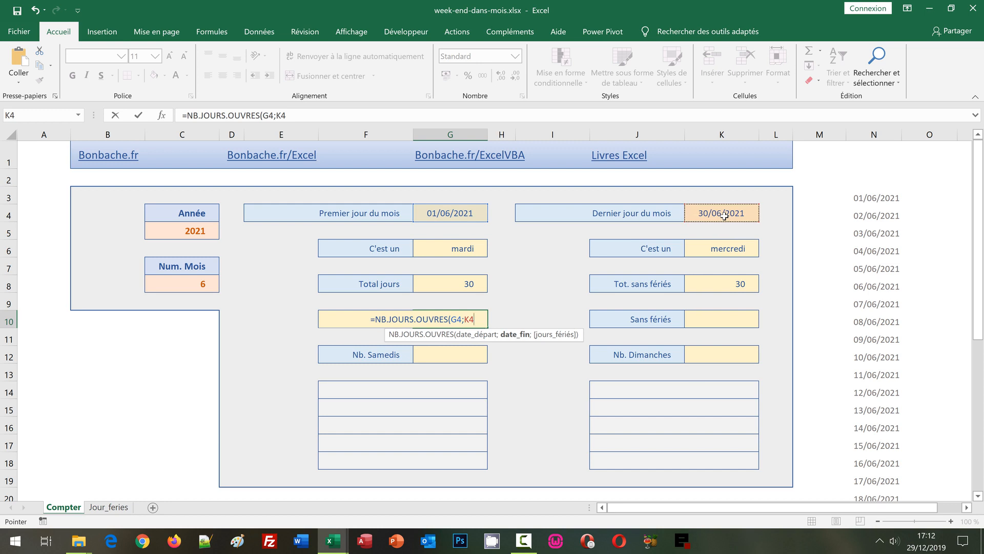
{"action": "type", "text": ")"}
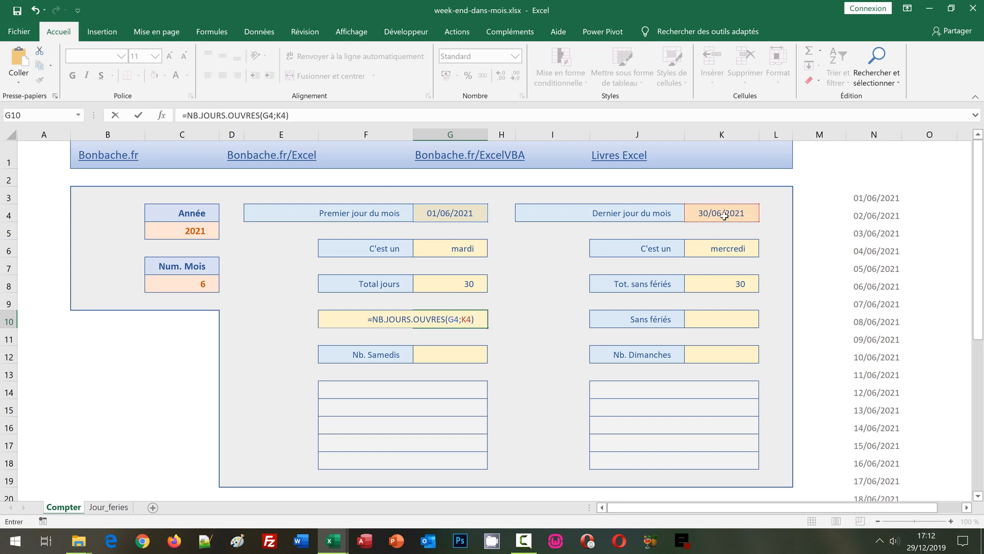
{"action": "key", "text": "Return"}
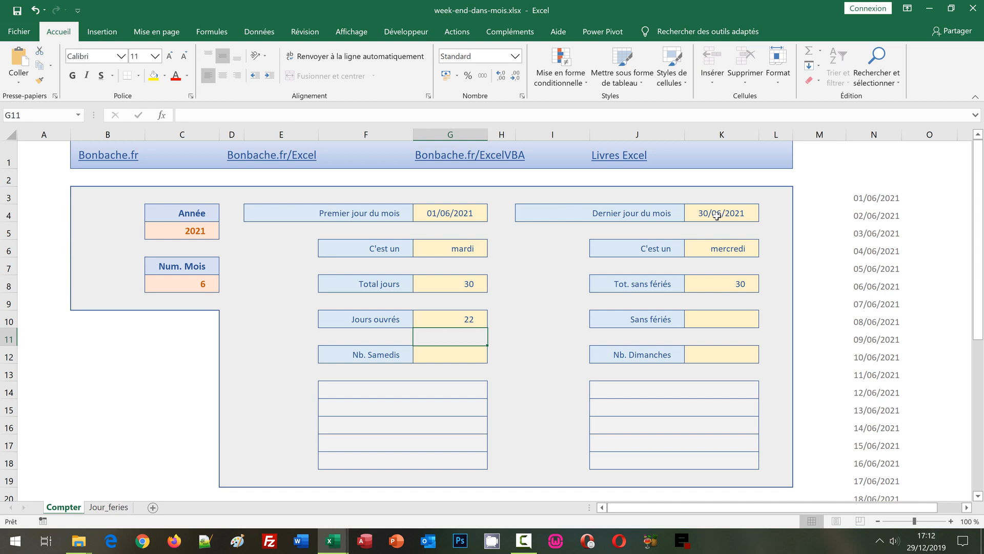
Step: Enter =NB.JOURS.OUVRES(G4;K4;Feries) in K10 to count the chosen month's working days excluding public holidays
{"action": "left_click", "coordinate": [457, 319]}
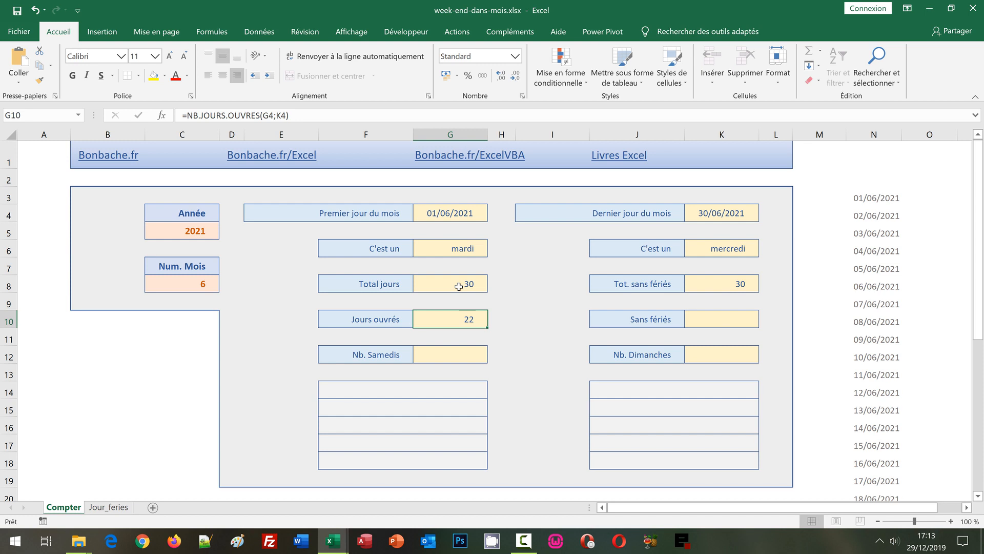
{"action": "left_click", "coordinate": [714, 324]}
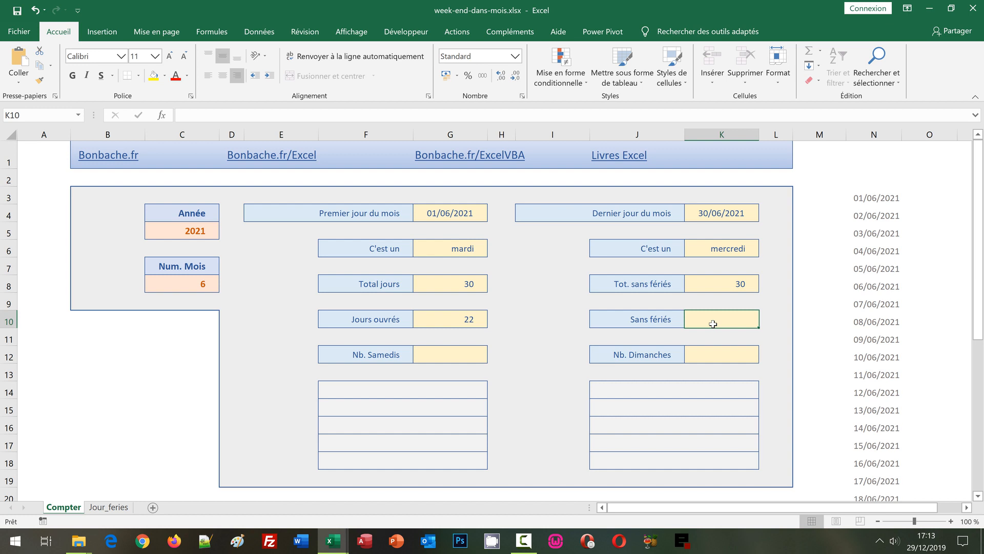
{"action": "type", "text": "="}
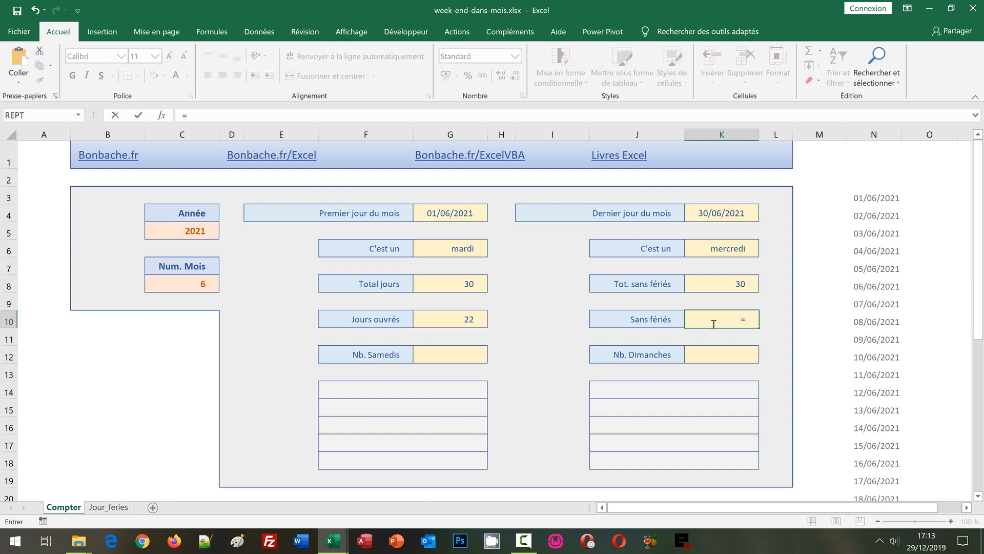
{"action": "type", "text": "N"}
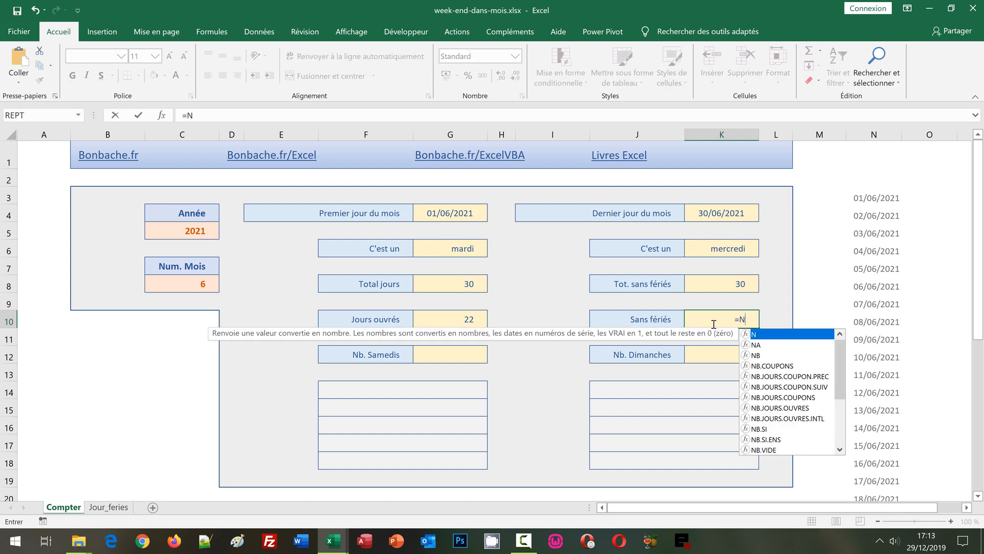
{"action": "type", "text": "b.jour"}
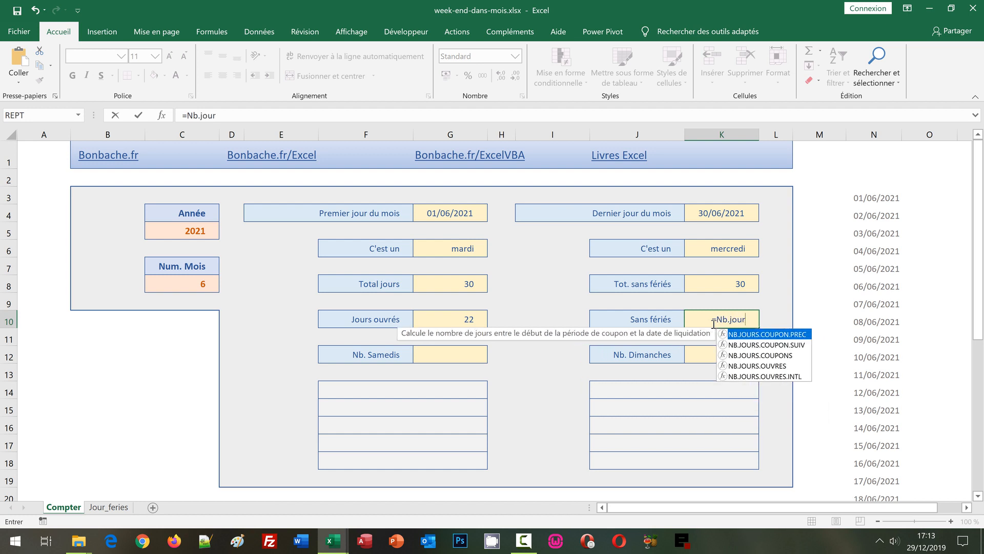
{"action": "double_click", "coordinate": [755, 365]}
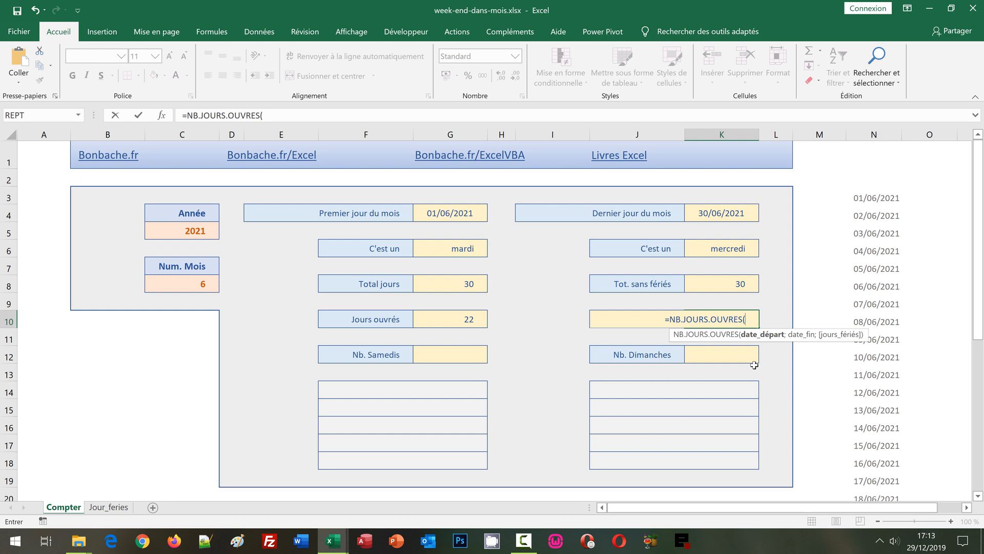
{"action": "left_click", "coordinate": [456, 214]}
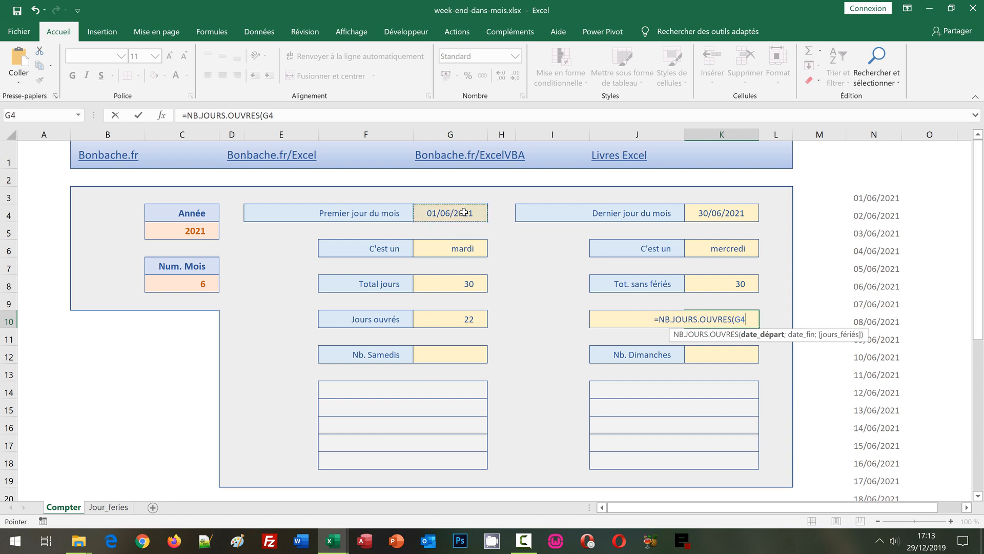
{"action": "type", "text": ";"}
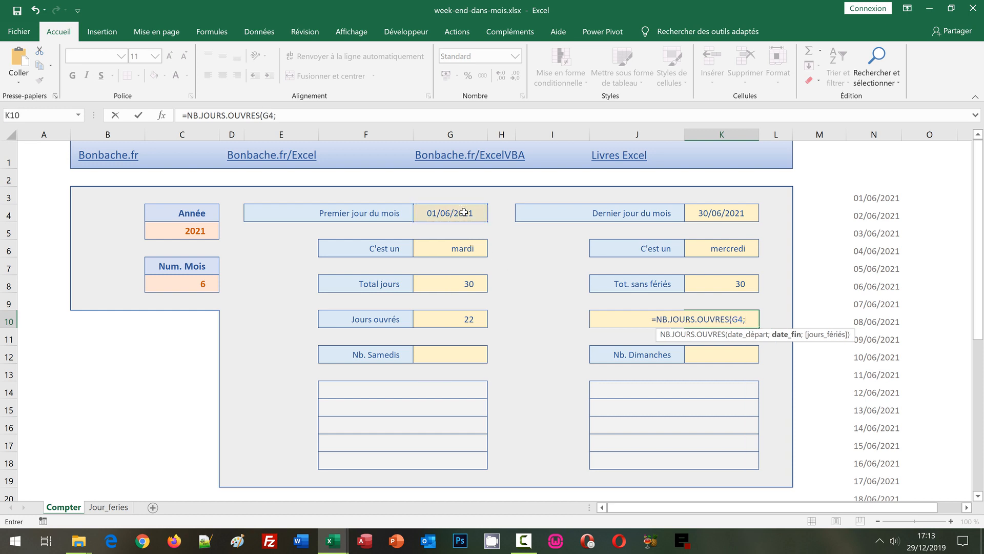
{"action": "left_click", "coordinate": [708, 212]}
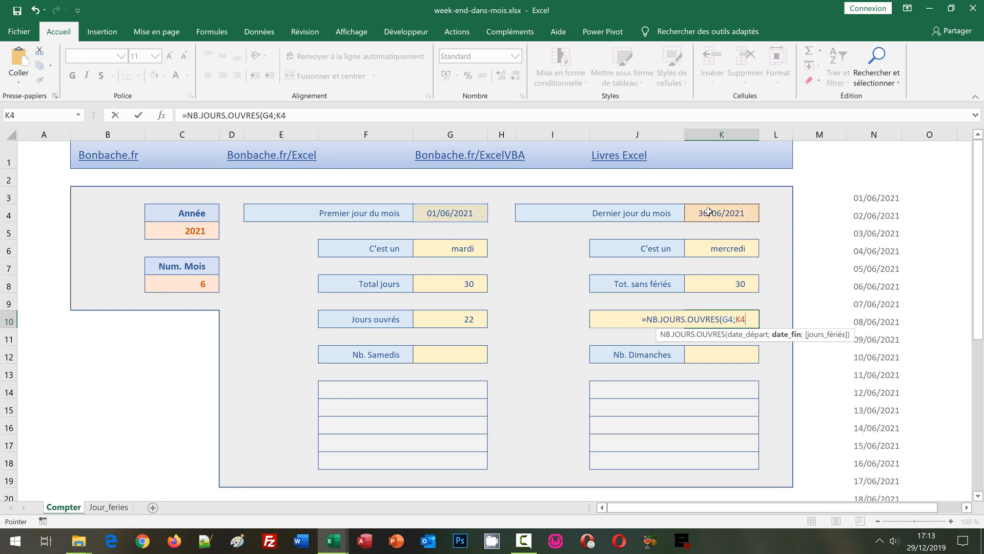
{"action": "type", "text": ";"}
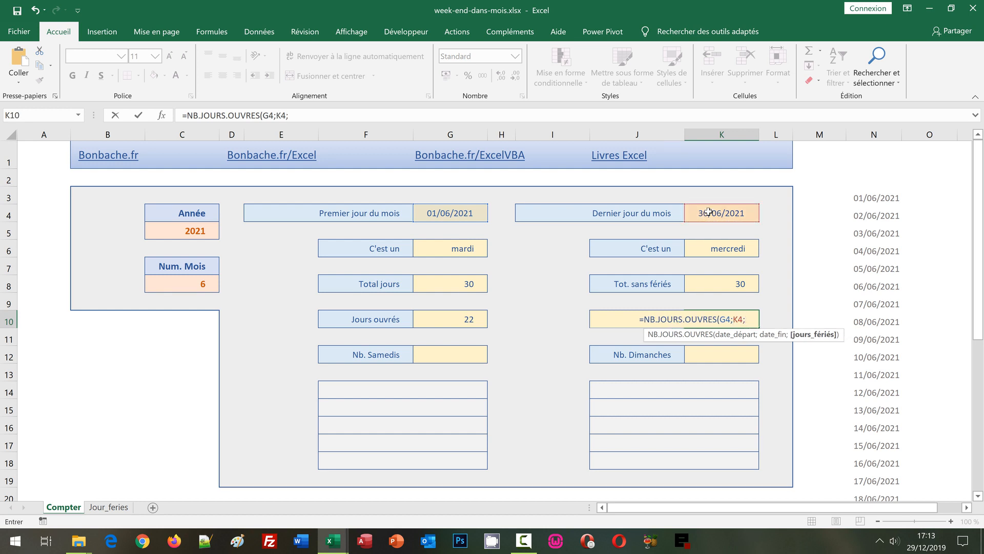
{"action": "type", "text": "Feries"}
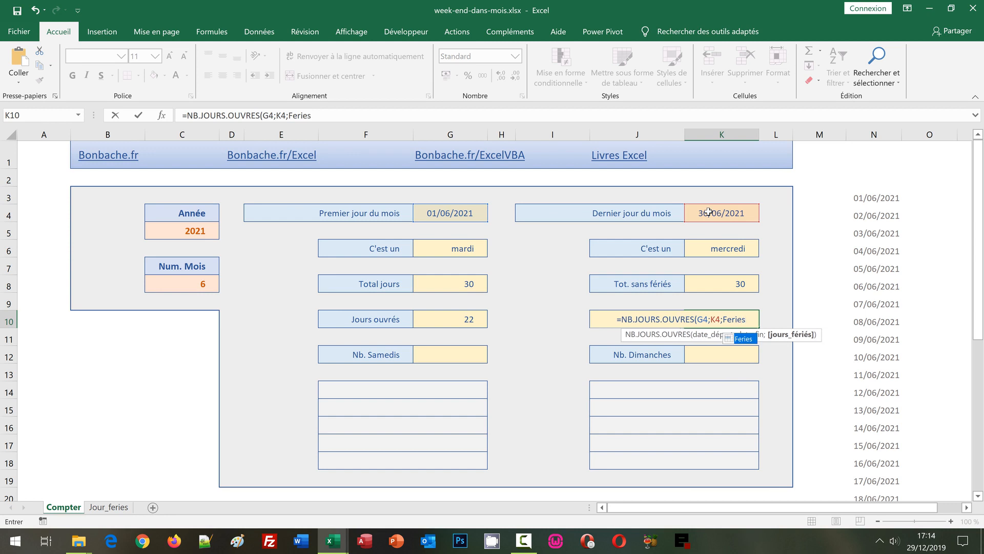
{"action": "type", "text": ")"}
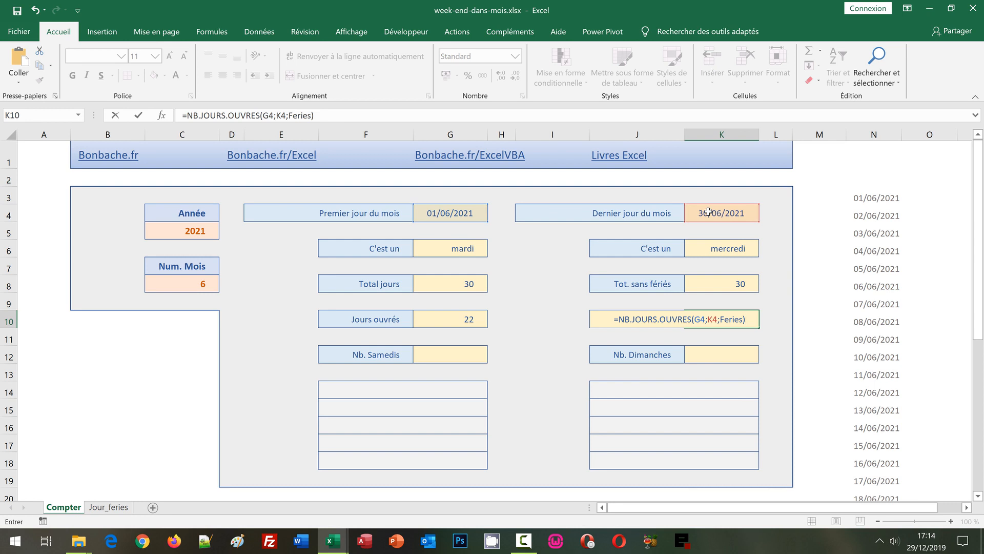
{"action": "key", "text": "Return"}
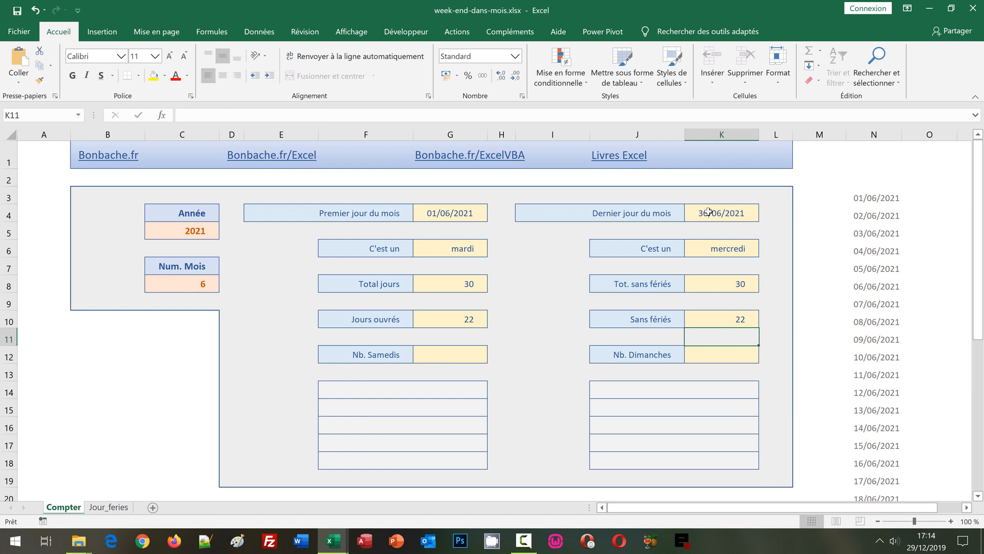
Step: Set the month number in C8 to 5
{"action": "left_click", "coordinate": [200, 285]}
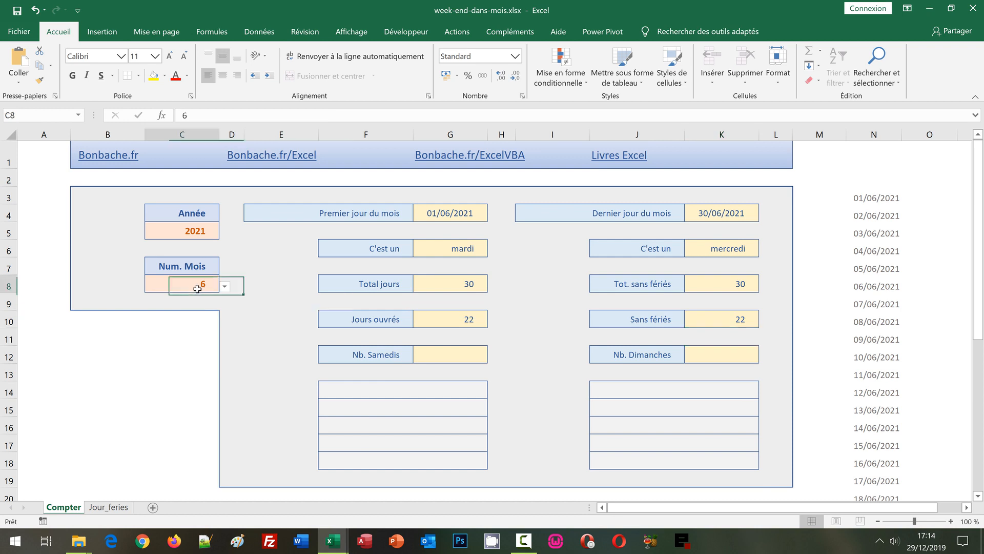
{"action": "left_click", "coordinate": [226, 289]}
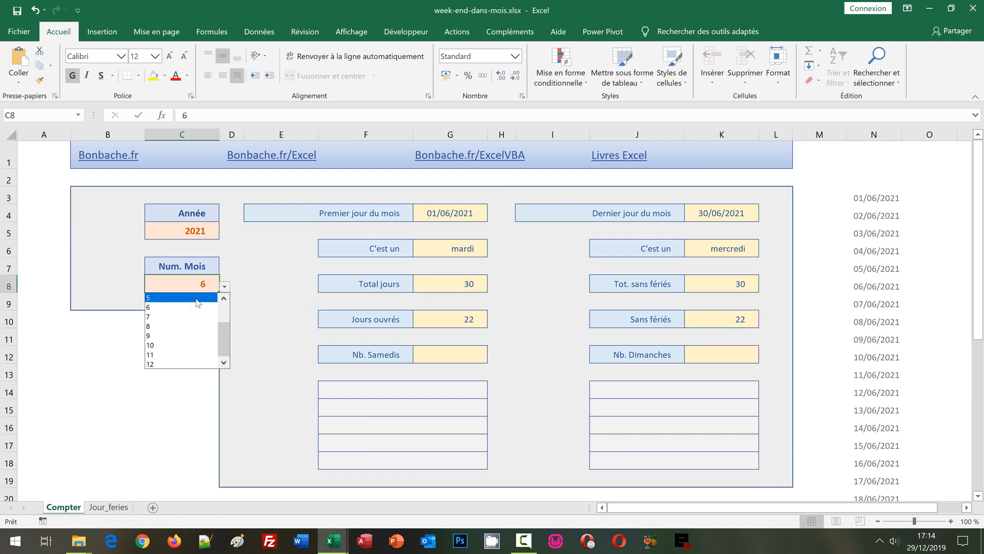
{"action": "left_click", "coordinate": [205, 298]}
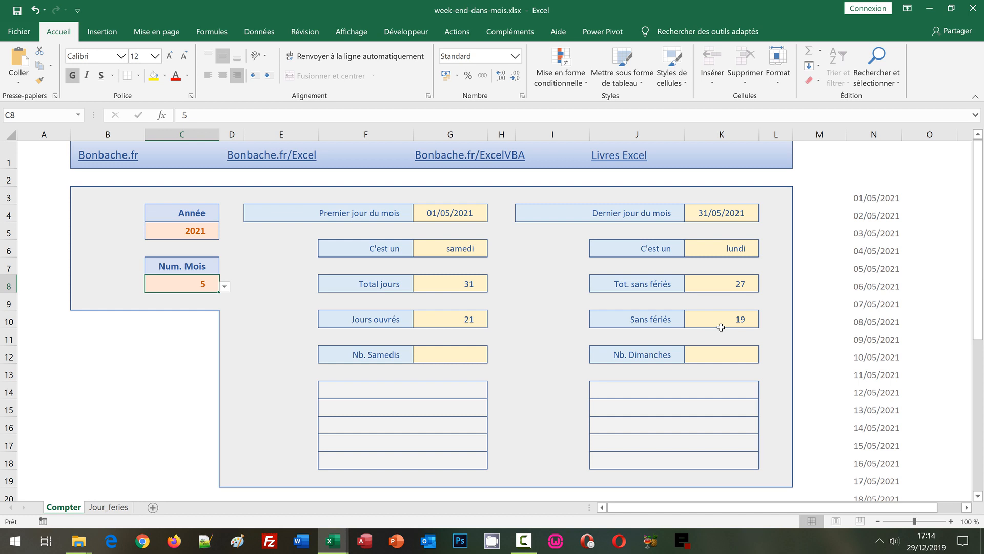
Step: Enter =NB.JOURS.OUVRES.INTL(G4;K4;"1111101") in G12 to count the Saturdays of the chosen month
{"action": "left_click", "coordinate": [458, 354]}
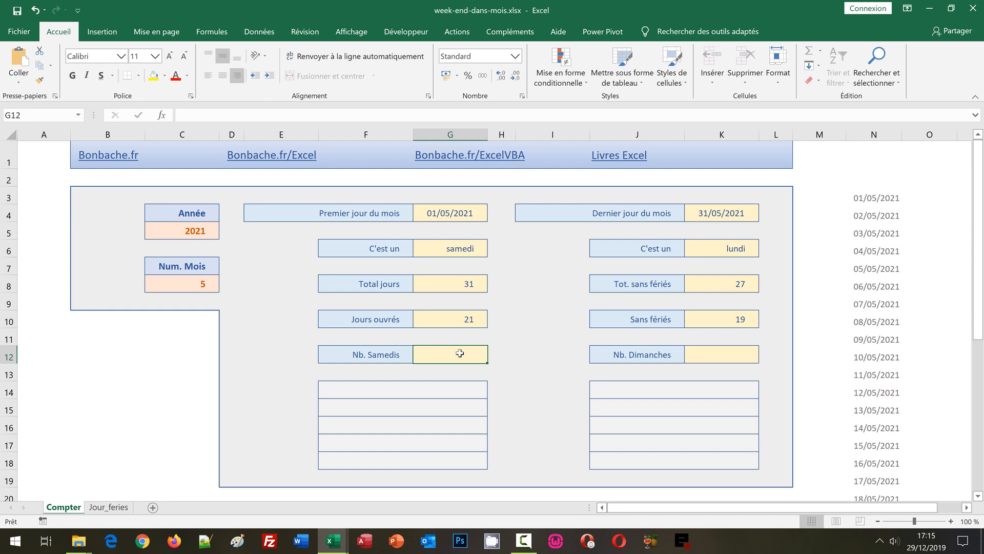
{"action": "type", "text": "="}
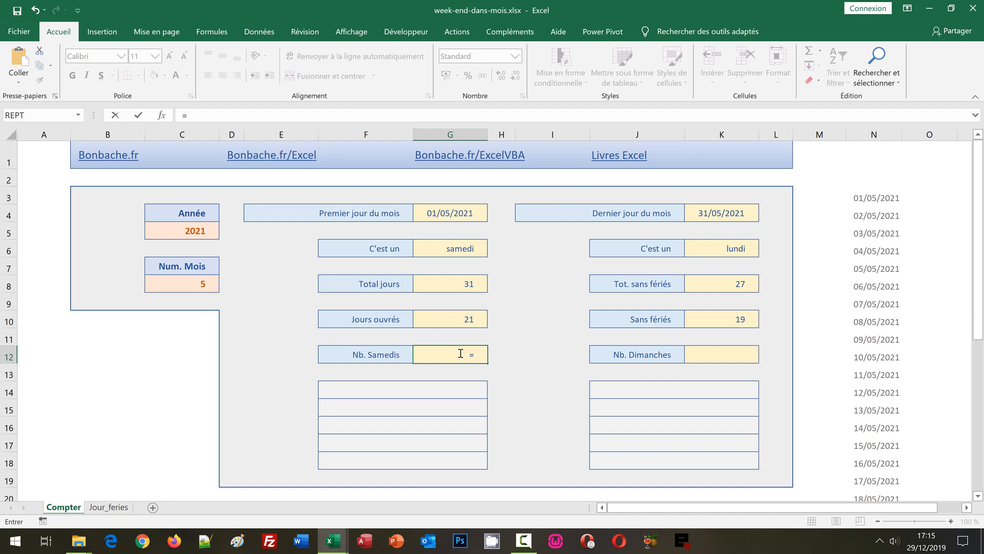
{"action": "type", "text": "Nb"}
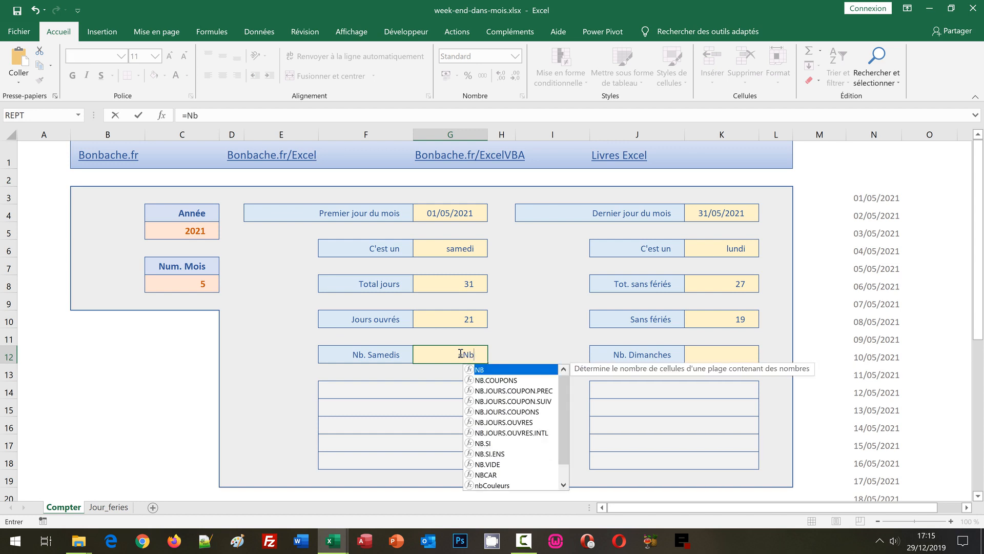
{"action": "type", "text": ".jours"}
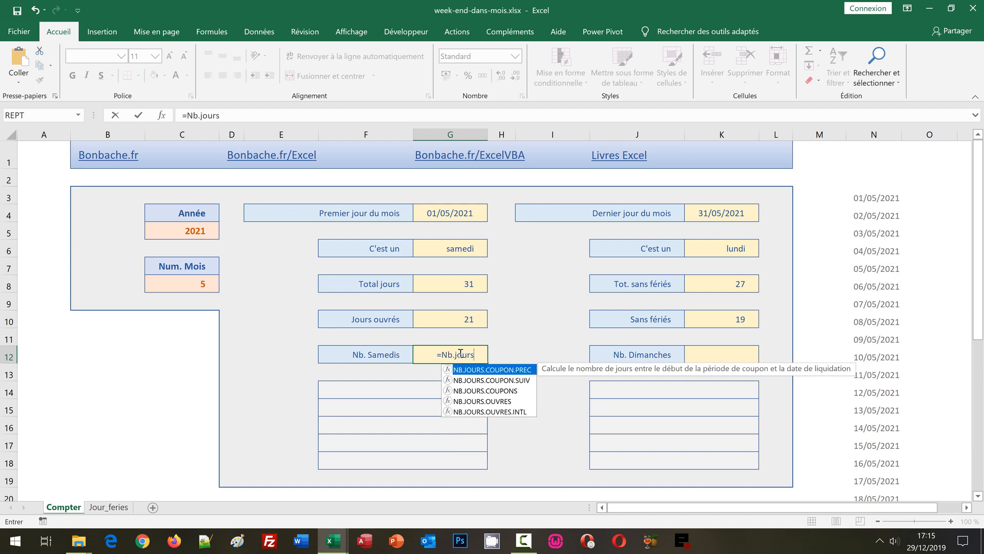
{"action": "left_click", "coordinate": [486, 412]}
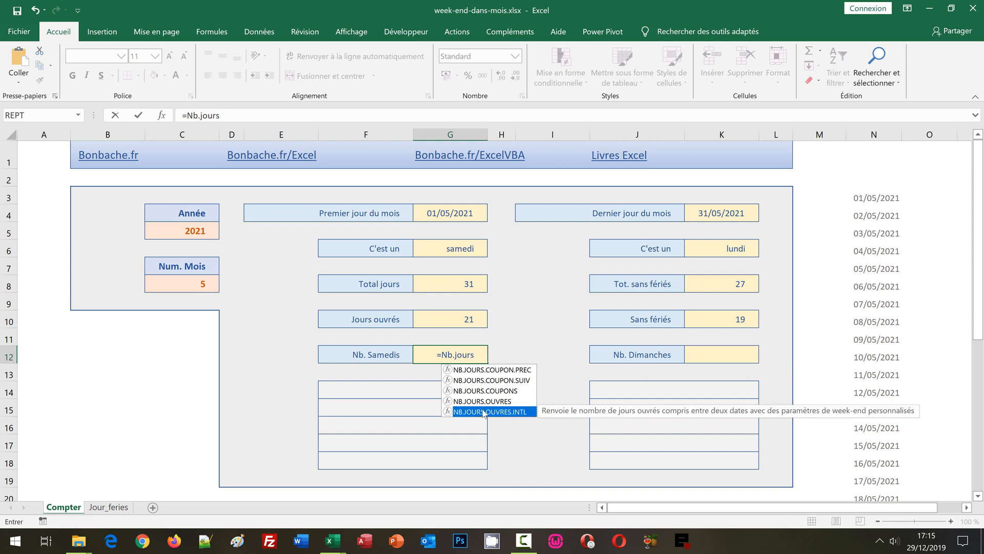
{"action": "double_click", "coordinate": [484, 412]}
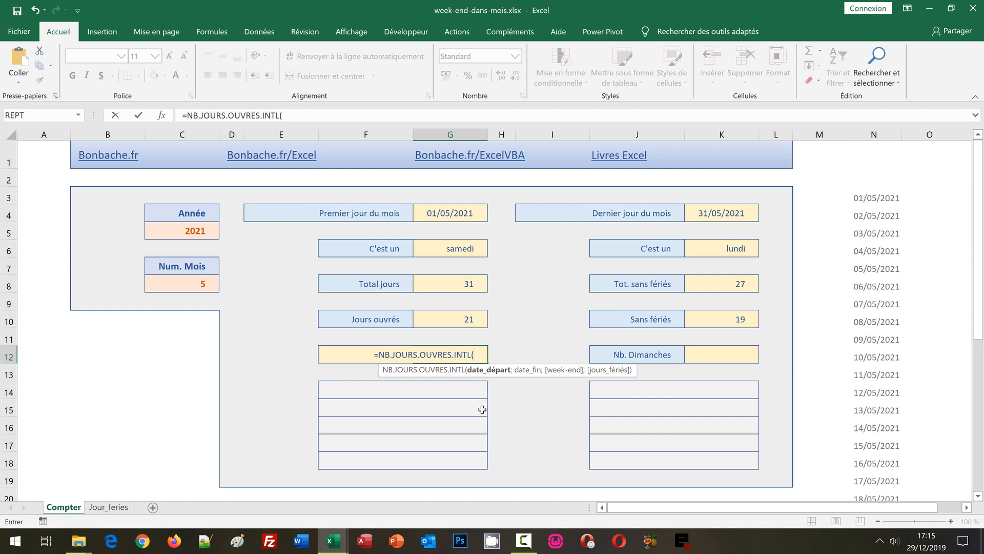
{"action": "left_click", "coordinate": [446, 210]}
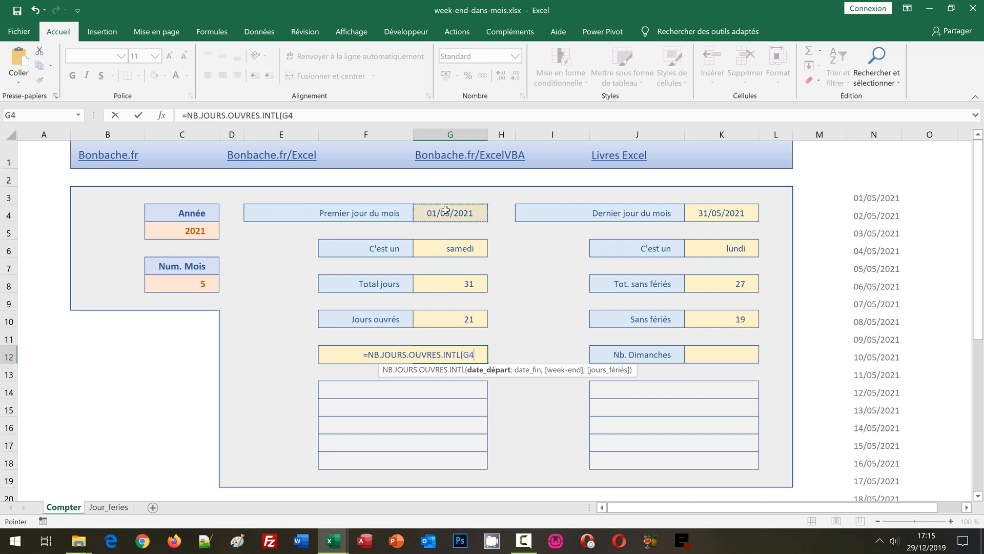
{"action": "type", "text": ";"}
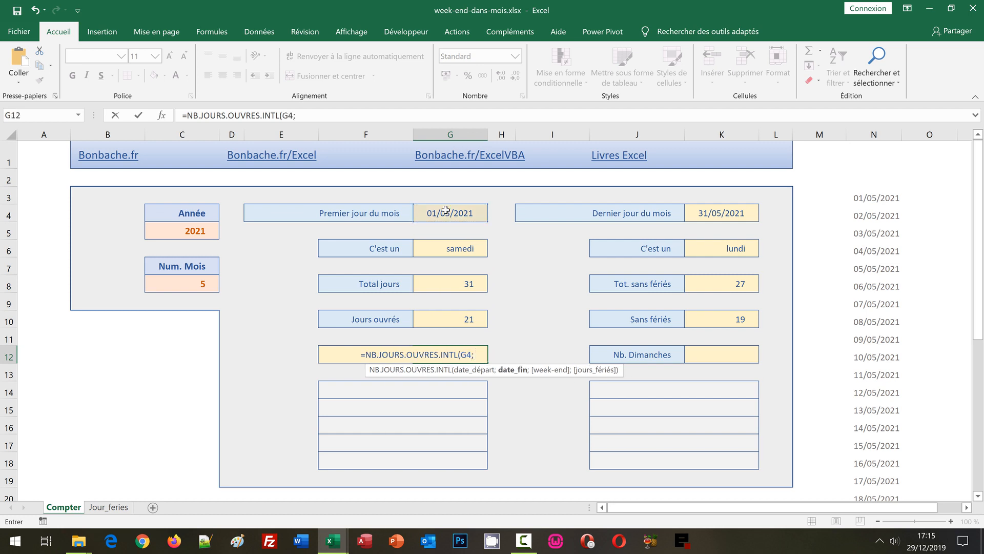
{"action": "left_click", "coordinate": [731, 214]}
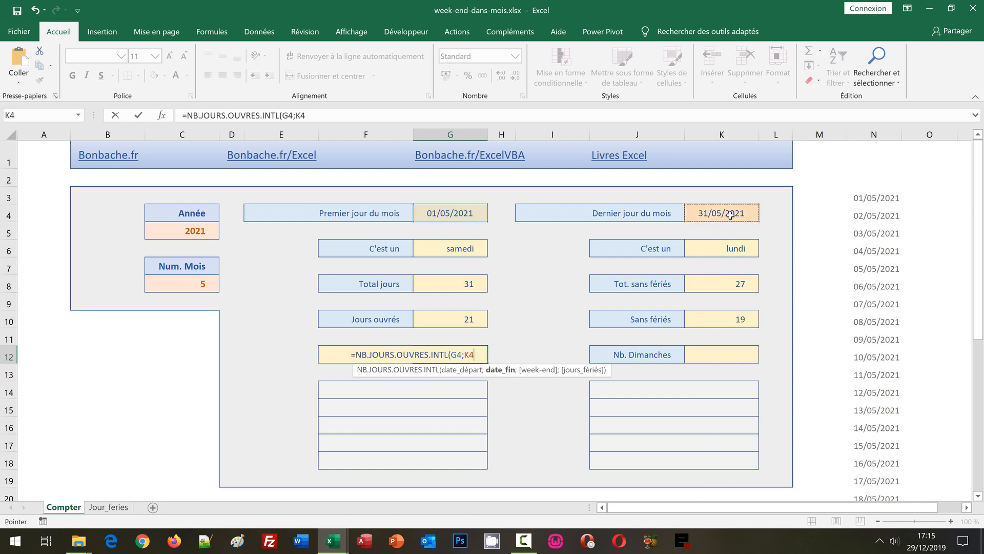
{"action": "type", "text": ";\""}
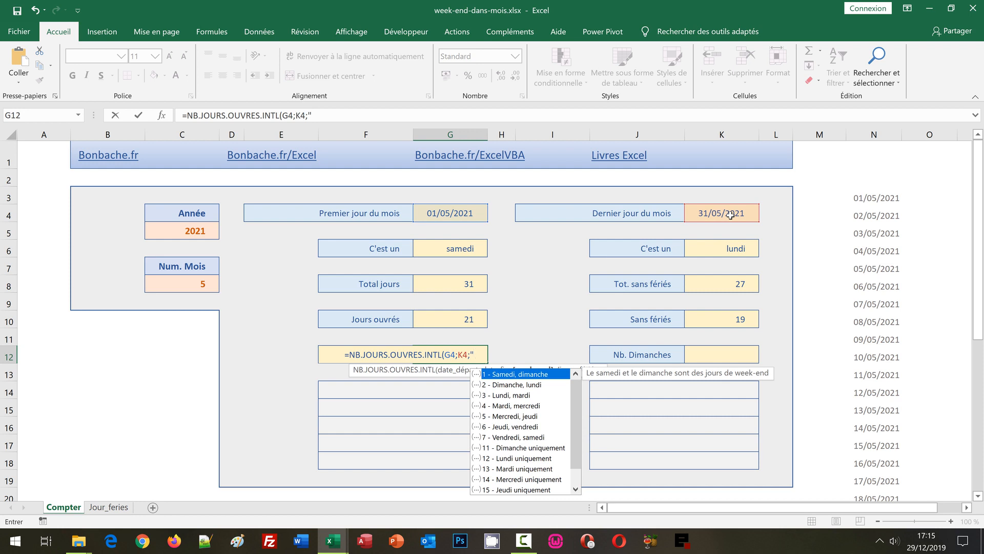
{"action": "type", "text": "111"}
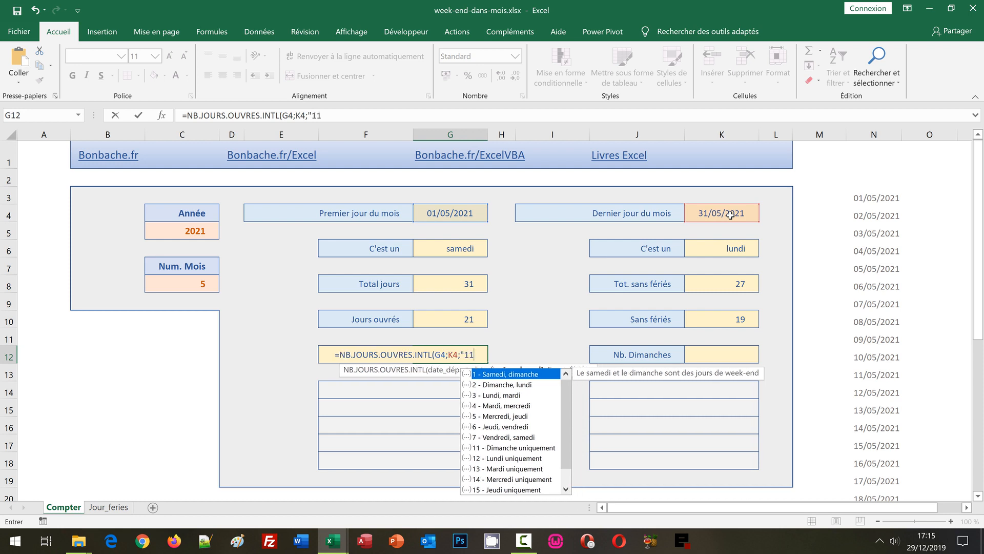
{"action": "type", "text": "111"}
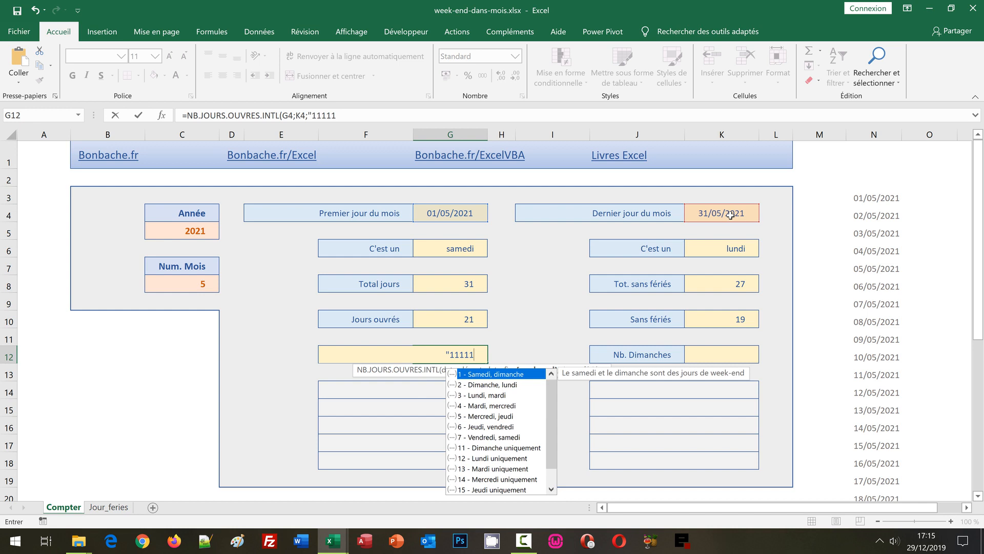
{"action": "type", "text": "0"}
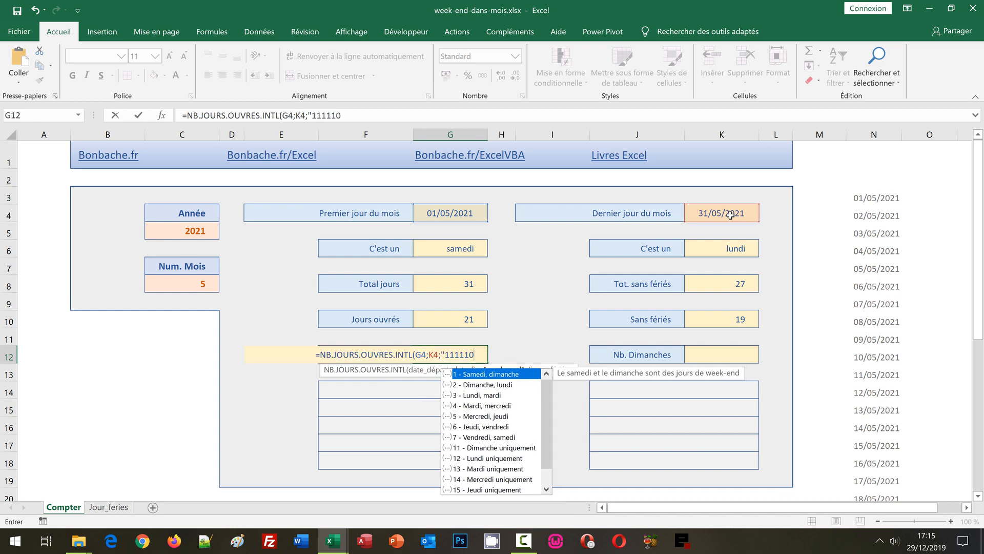
{"action": "type", "text": "1"}
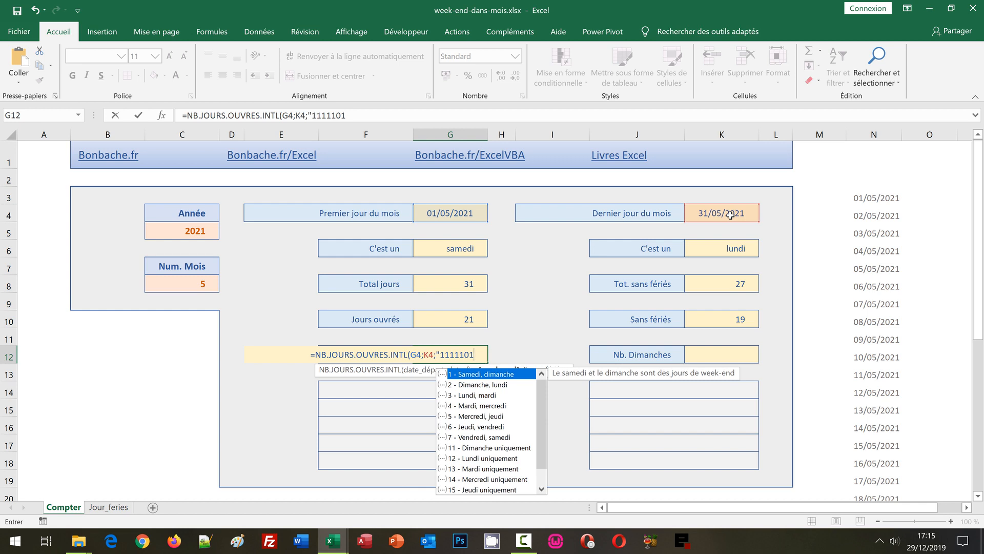
{"action": "type", "text": "\""}
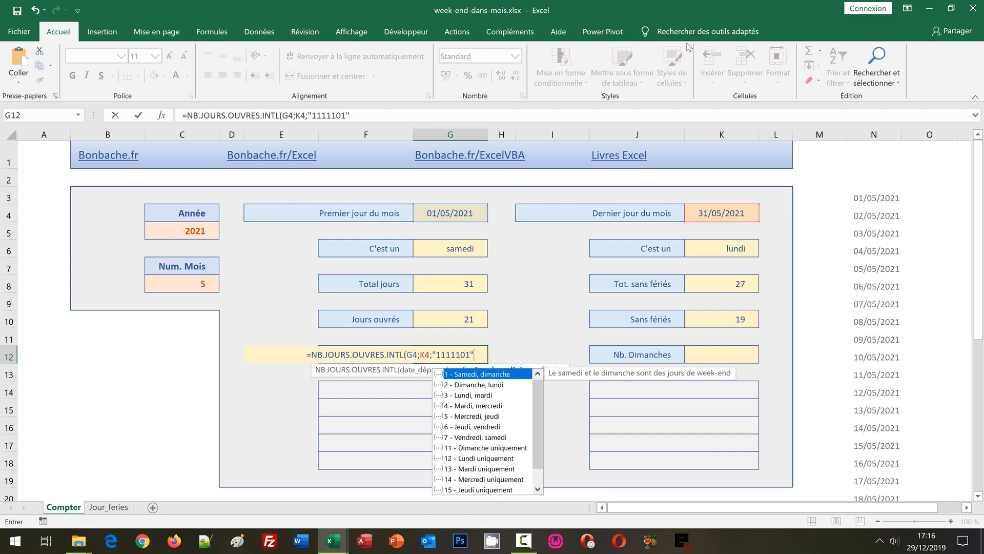
{"action": "left_click", "coordinate": [313, 116]}
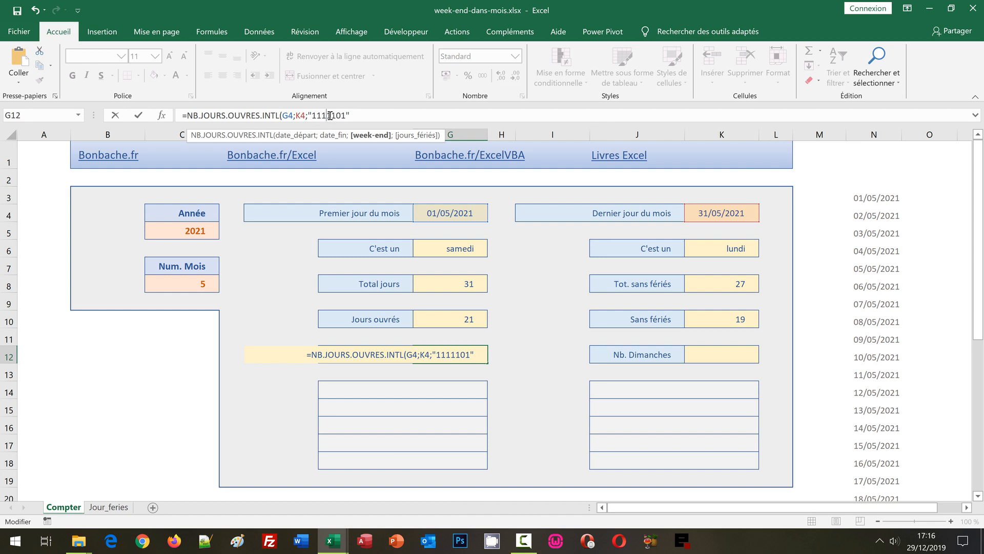
{"action": "left_click", "coordinate": [337, 116]}
{"action": "type", "text": ")"}
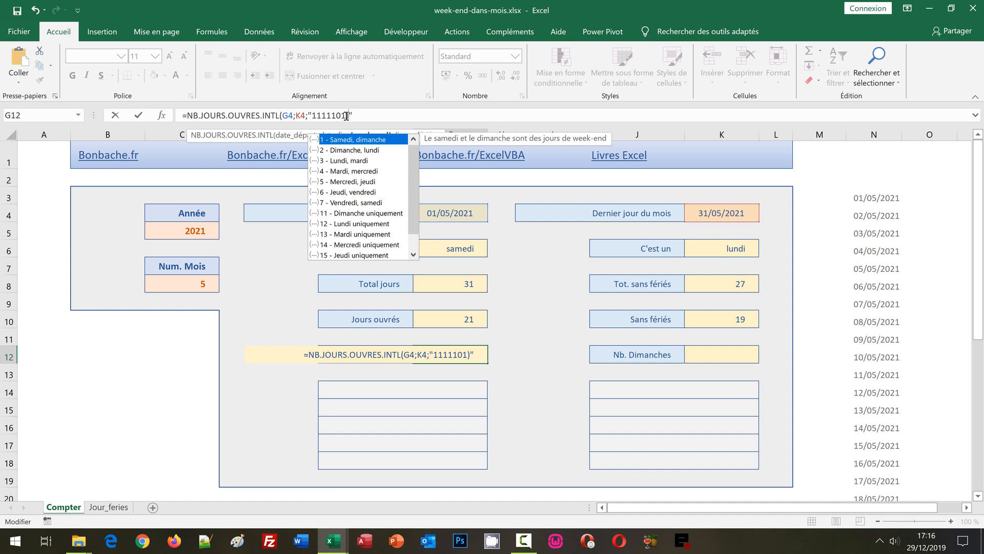
{"action": "key", "text": "BackSpace"}
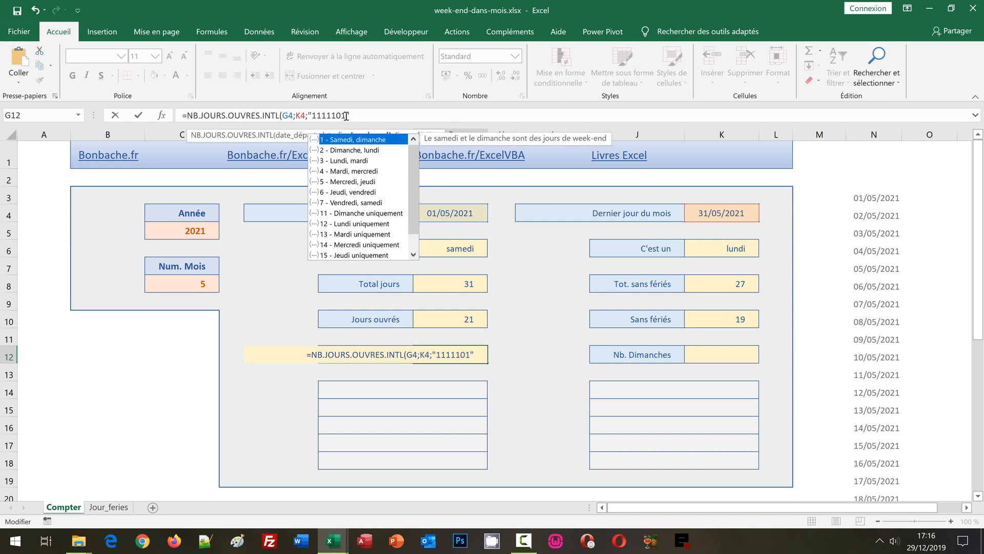
{"action": "left_click", "coordinate": [382, 117]}
{"action": "type", "text": ")"}
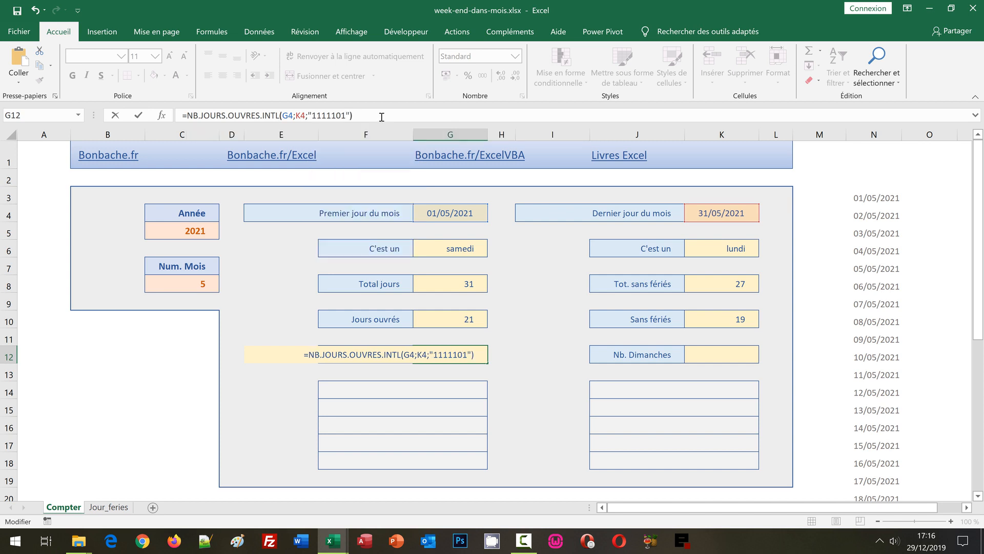
Step: Commit the Saturday-count formula in G12 and copy its full text
{"action": "key", "text": "Return"}
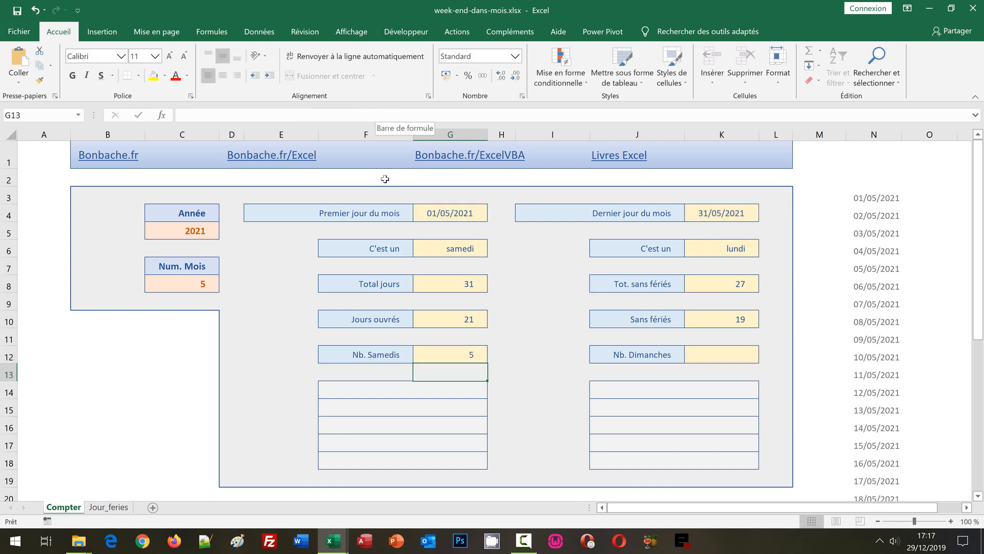
{"action": "left_click", "coordinate": [422, 350]}
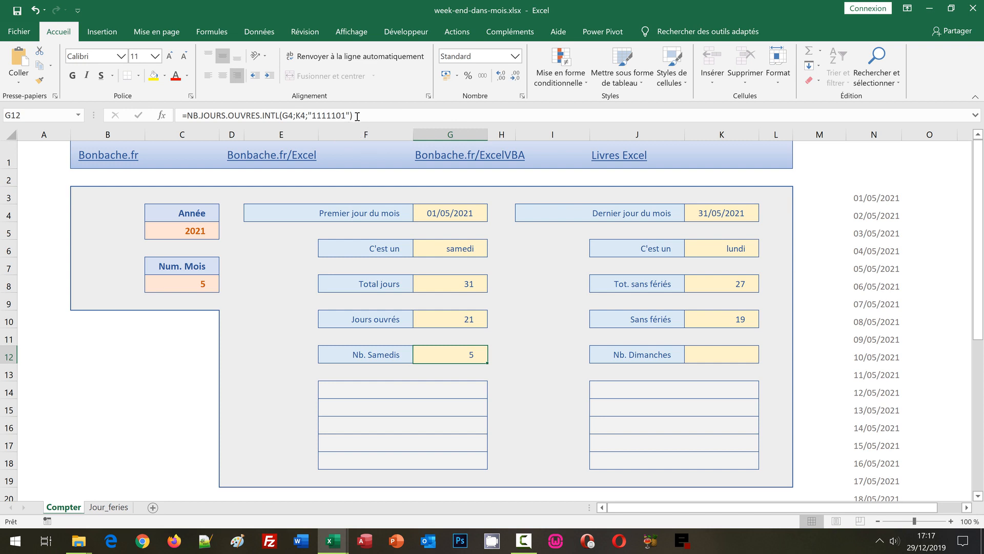
{"action": "left_click_drag", "start_coordinate": [357, 116], "coordinate": [200, 109]}
{"action": "key", "text": "ctrl+c"}
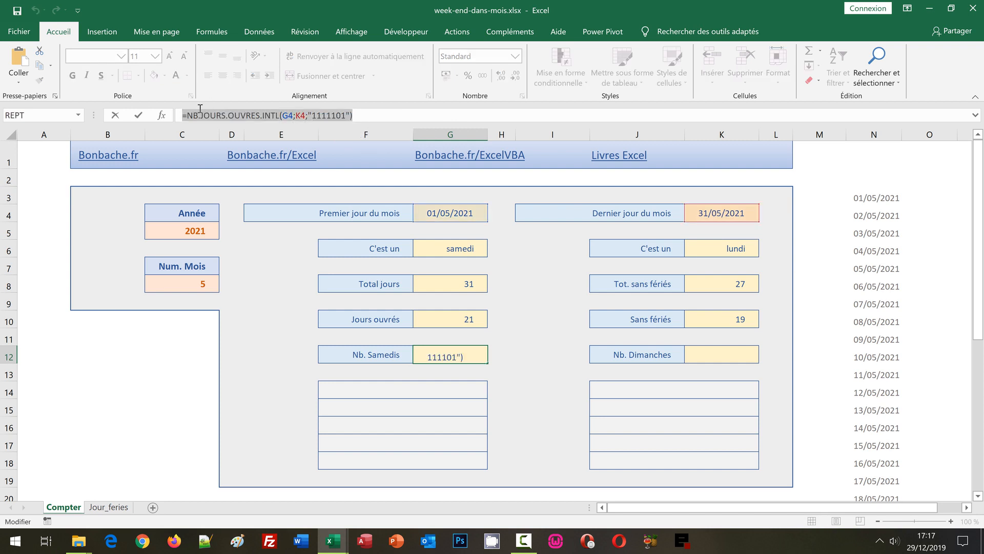
{"action": "key", "text": "Escape"}
Step: Paste the copied formula into K12 and change its weekend mask to "1111110" to count the chosen month's Sundays
{"action": "left_click", "coordinate": [710, 360]}
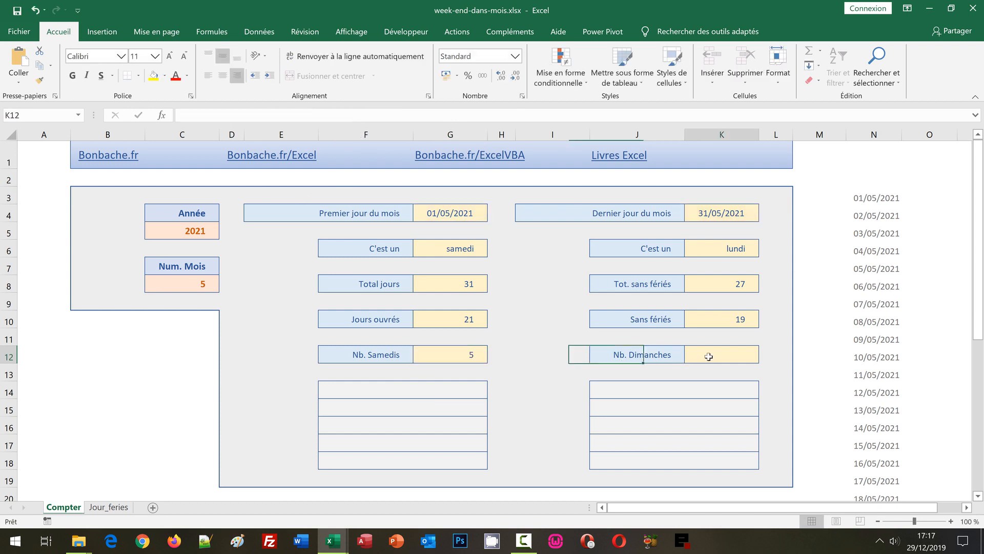
{"action": "left_click", "coordinate": [198, 117]}
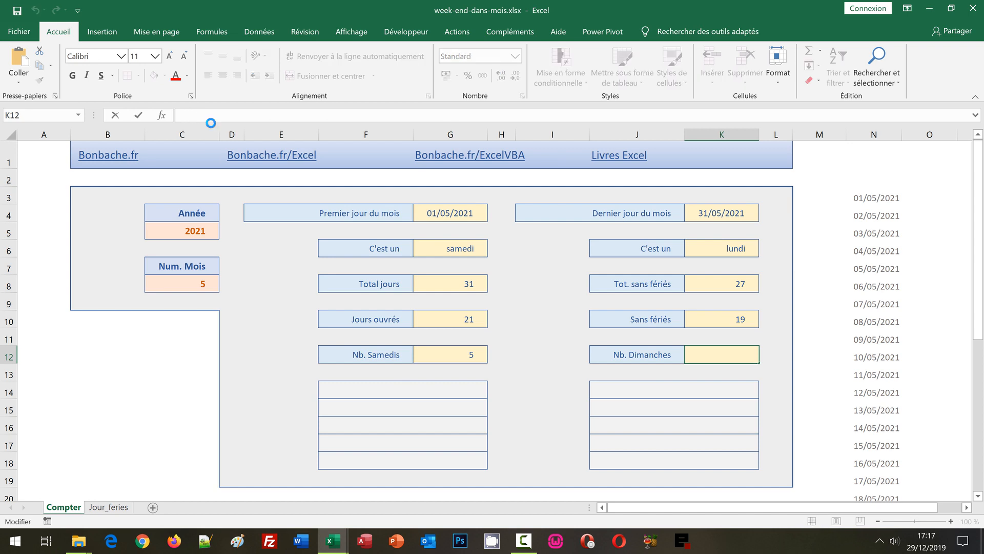
{"action": "key", "text": "ctrl+v"}
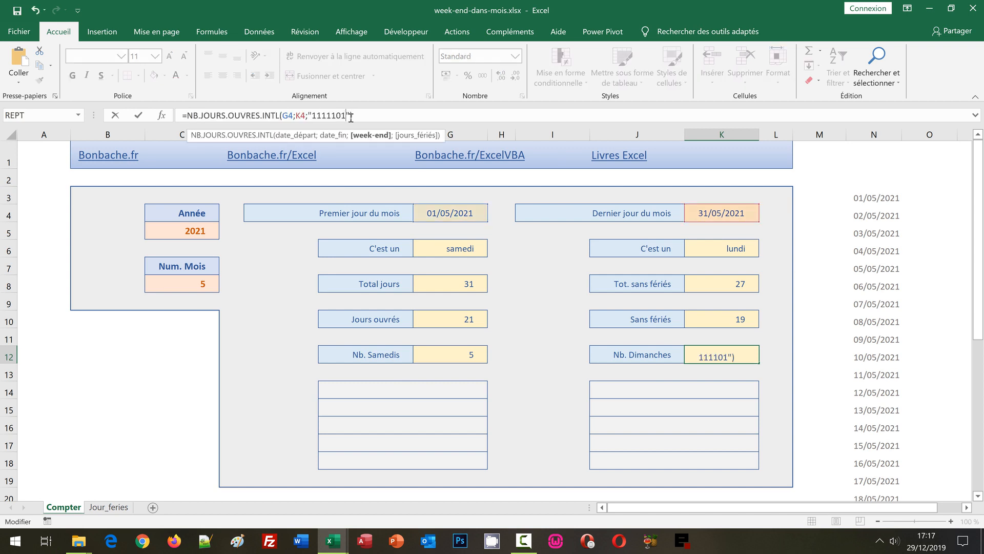
{"action": "key", "text": "BackSpace"}
{"action": "key", "text": "BackSpace"}
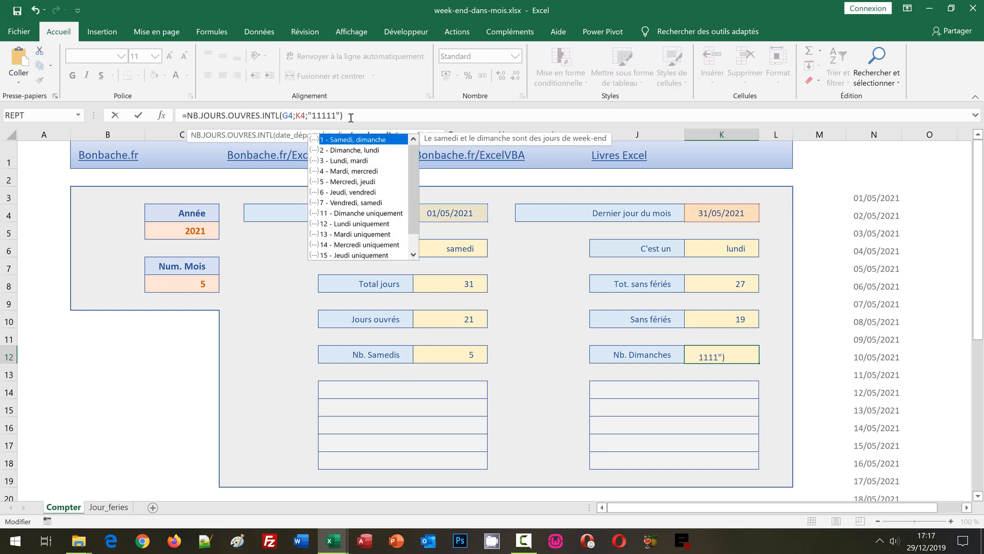
{"action": "type", "text": "10"}
{"action": "key", "text": "ctrl+Return"}
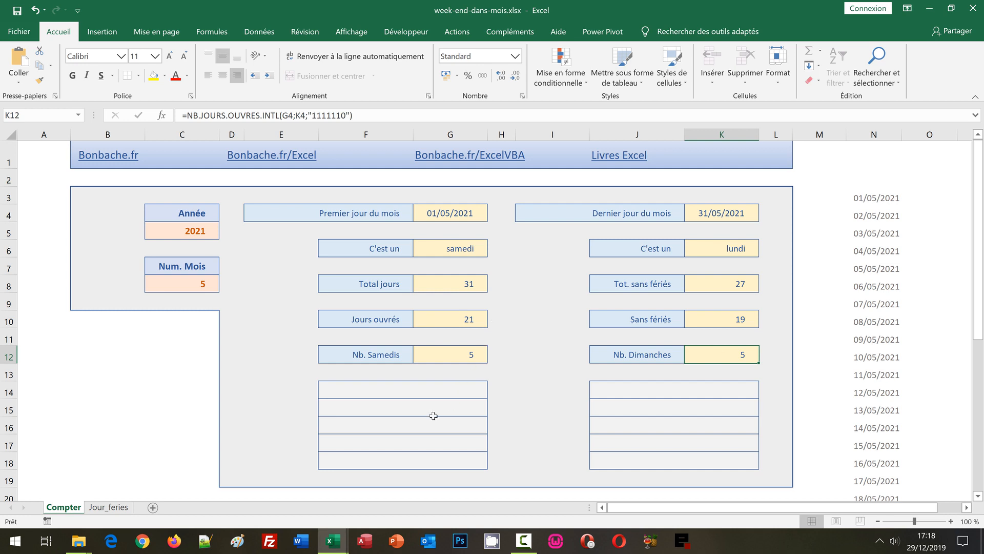
{"action": "left_click", "coordinate": [436, 388]}
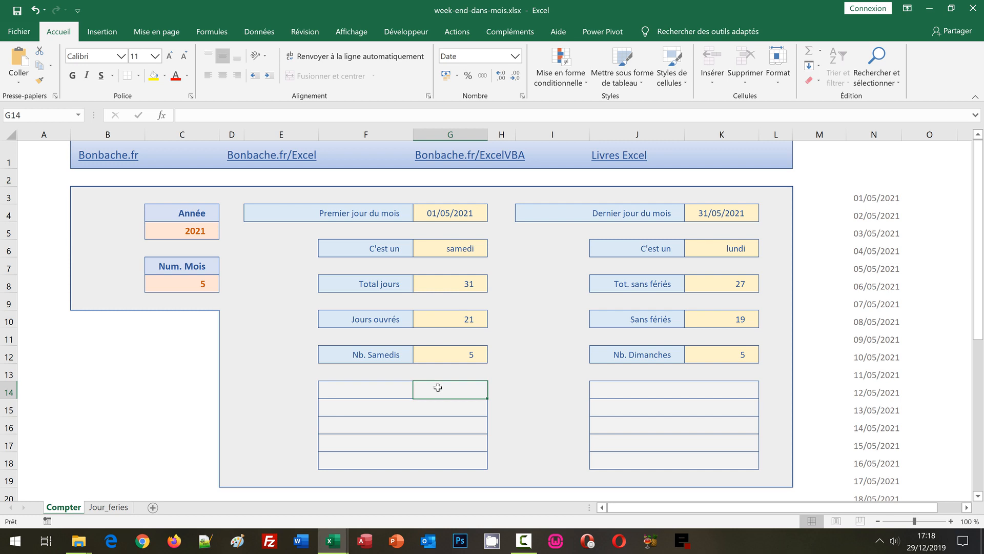
{"action": "left_click", "coordinate": [348, 389]}
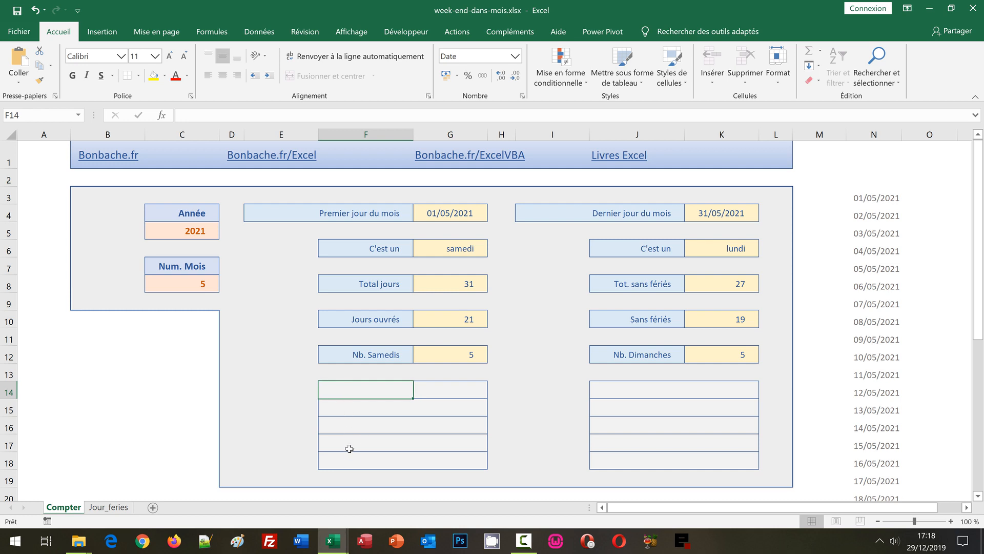
{"action": "left_click", "coordinate": [619, 393]}
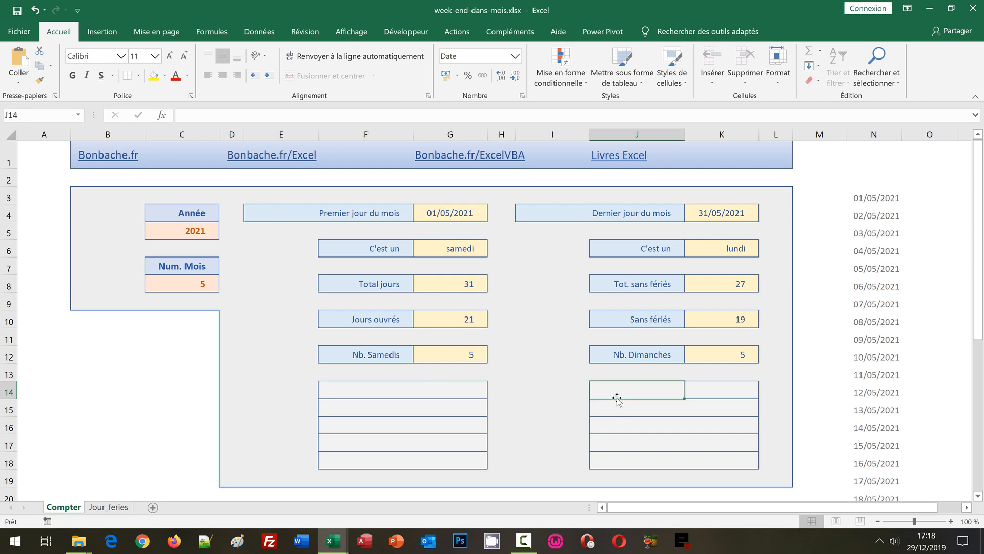
{"action": "left_click", "coordinate": [333, 388]}
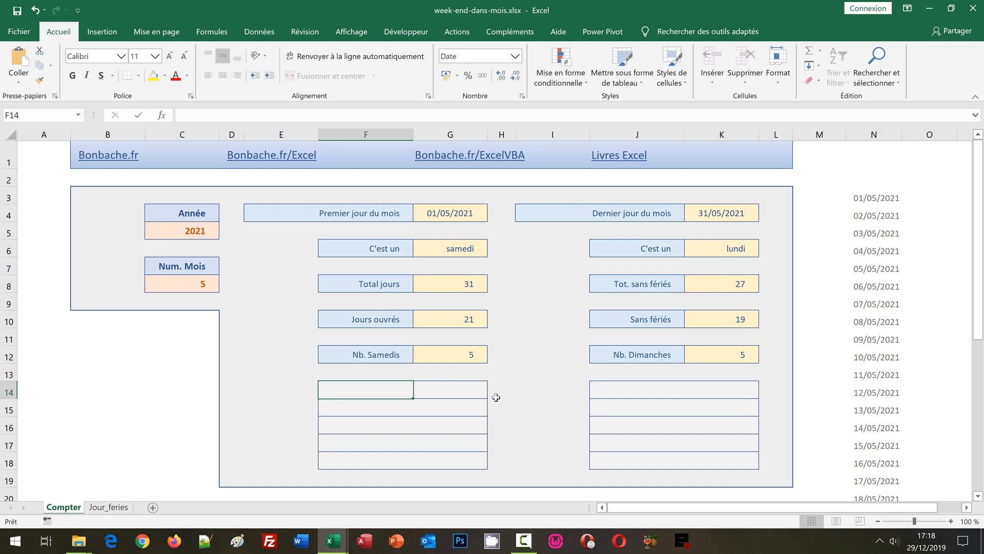
{"action": "left_click", "coordinate": [609, 392]}
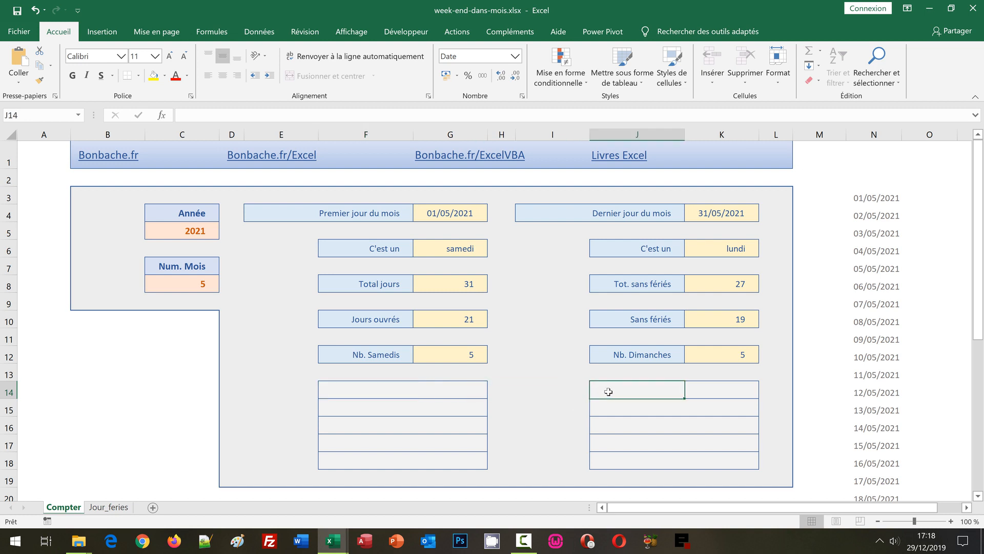
{"action": "left_click", "coordinate": [872, 137]}
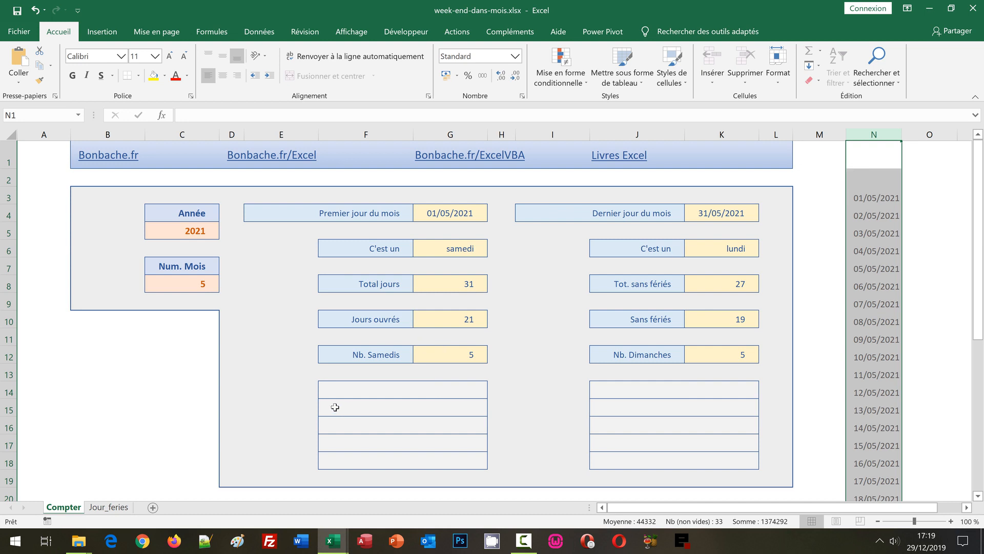
Step: Select F14:F18 and begin the Saturday-list formula with =SiErreur(Index(Liste;
{"action": "left_click_drag", "start_coordinate": [331, 390], "coordinate": [332, 442]}
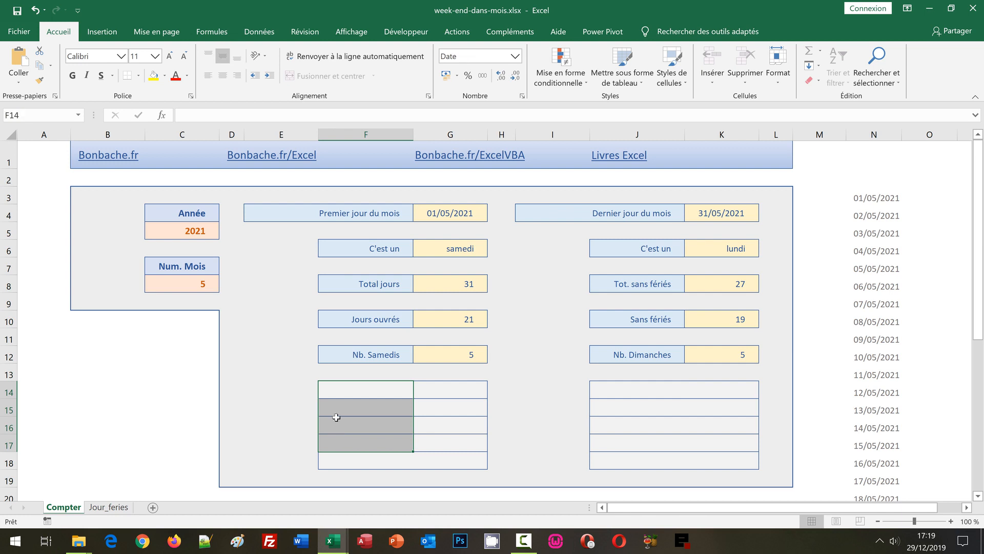
{"action": "left_click_drag", "start_coordinate": [334, 388], "coordinate": [337, 459]}
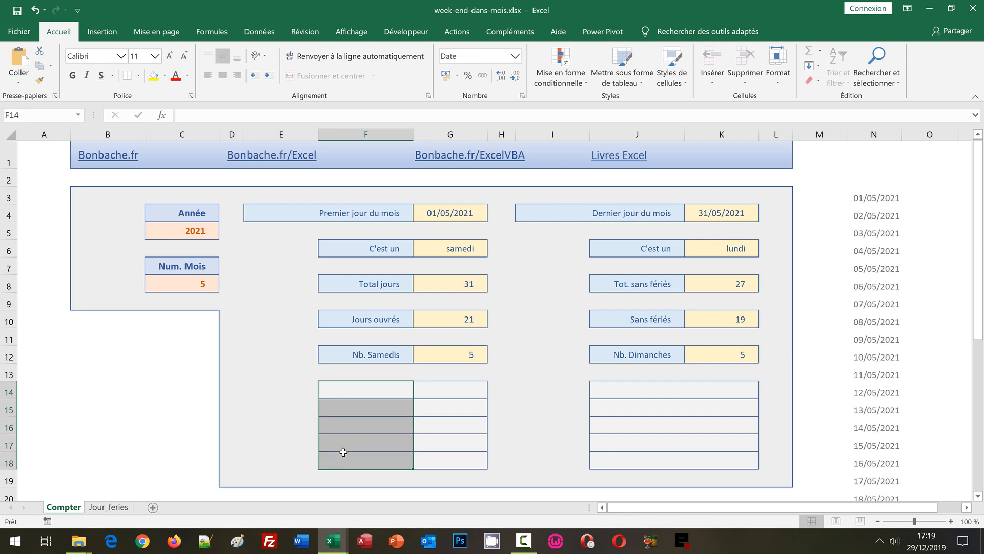
{"action": "type", "text": "="}
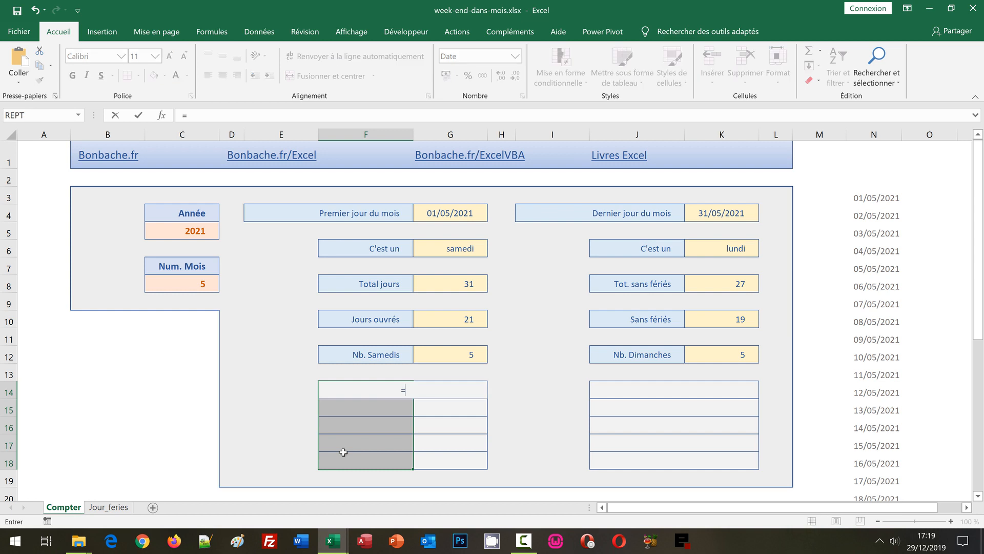
{"action": "type", "text": "SiE"}
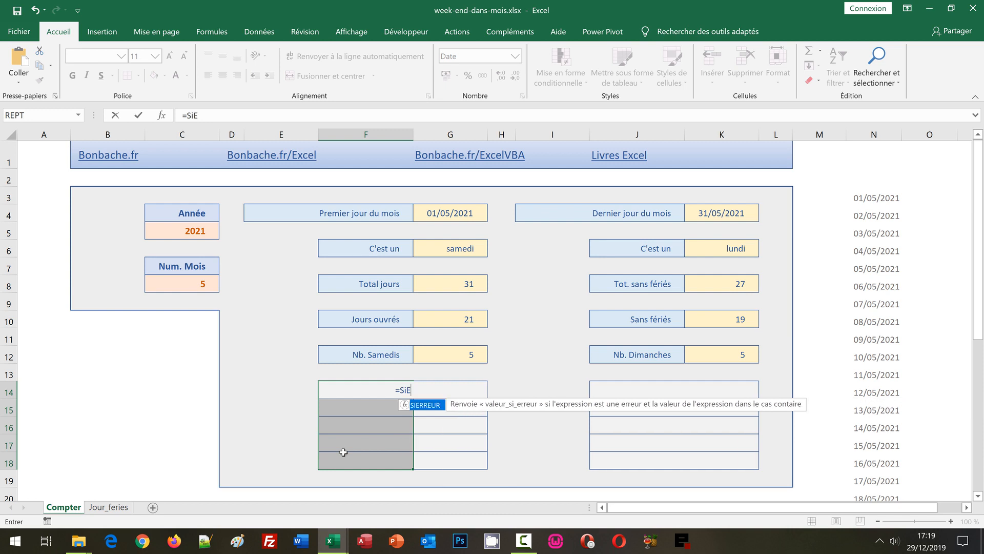
{"action": "type", "text": "rreur("}
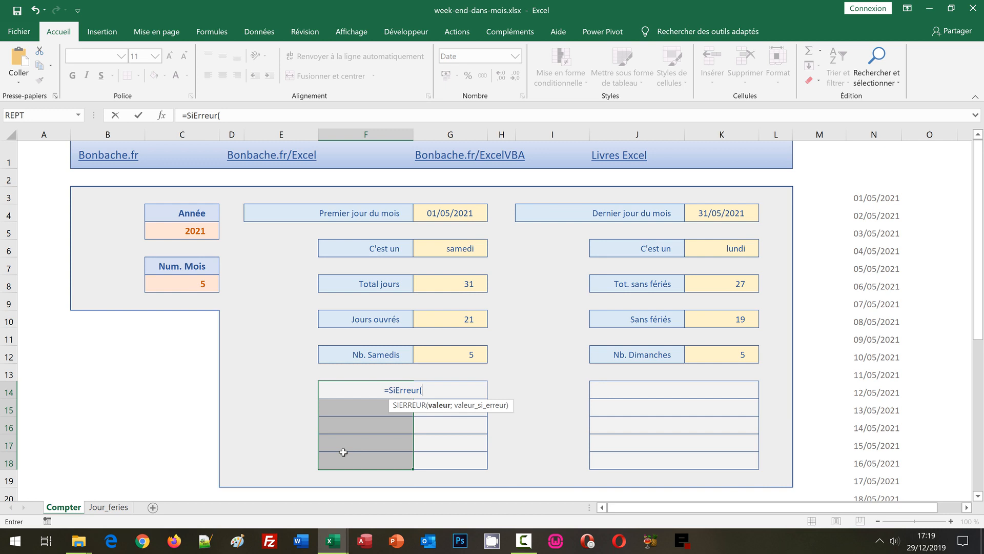
{"action": "type", "text": "Inde"}
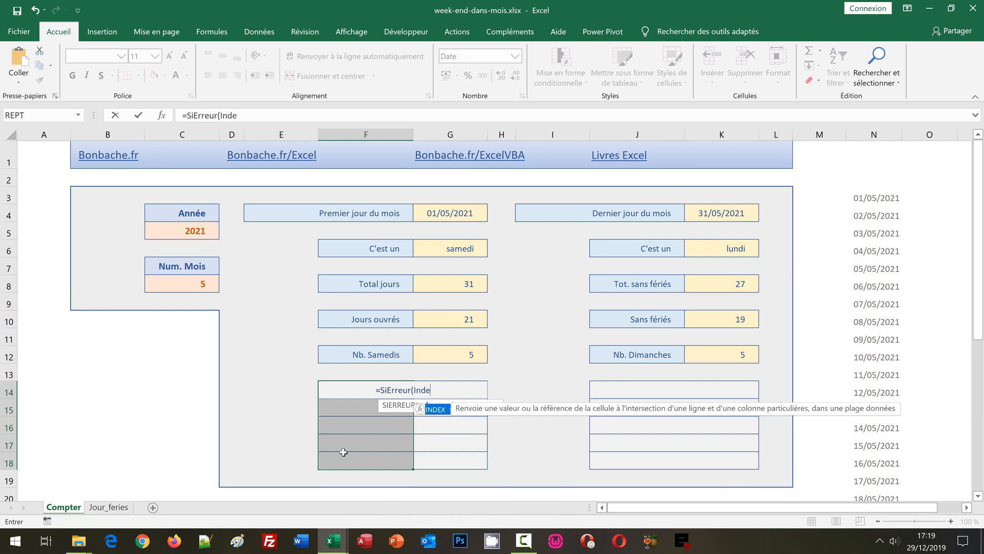
{"action": "type", "text": "x("}
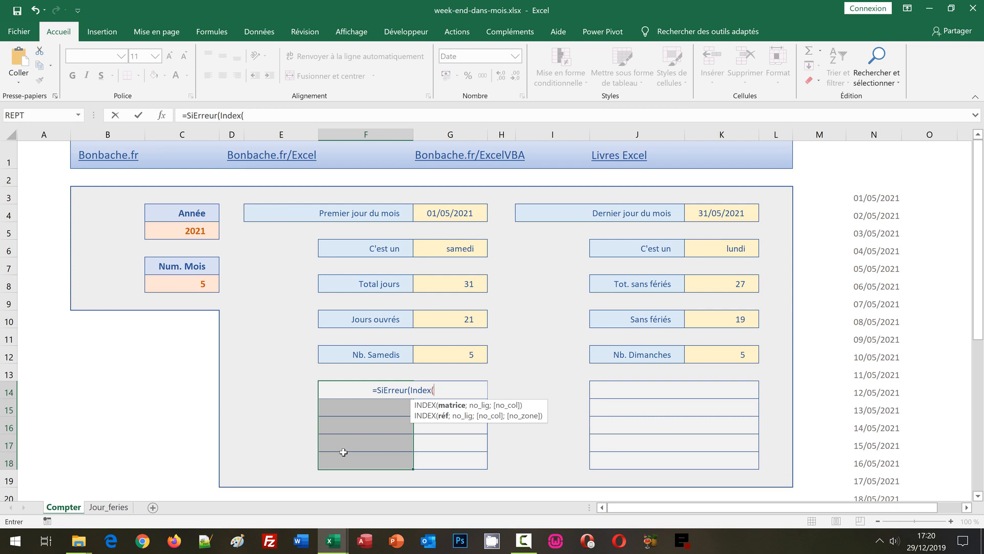
{"action": "type", "text": "Liste"}
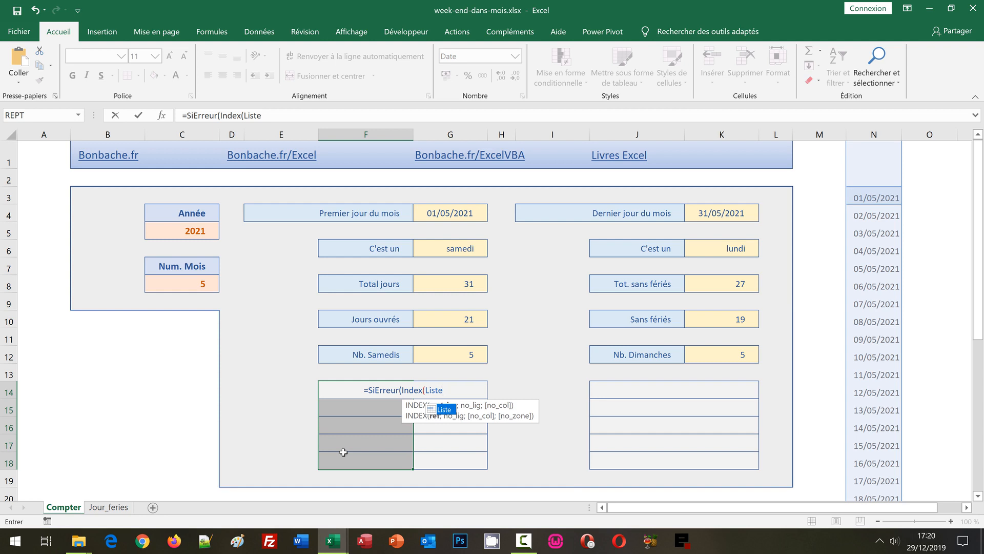
{"action": "type", "text": ";;"}
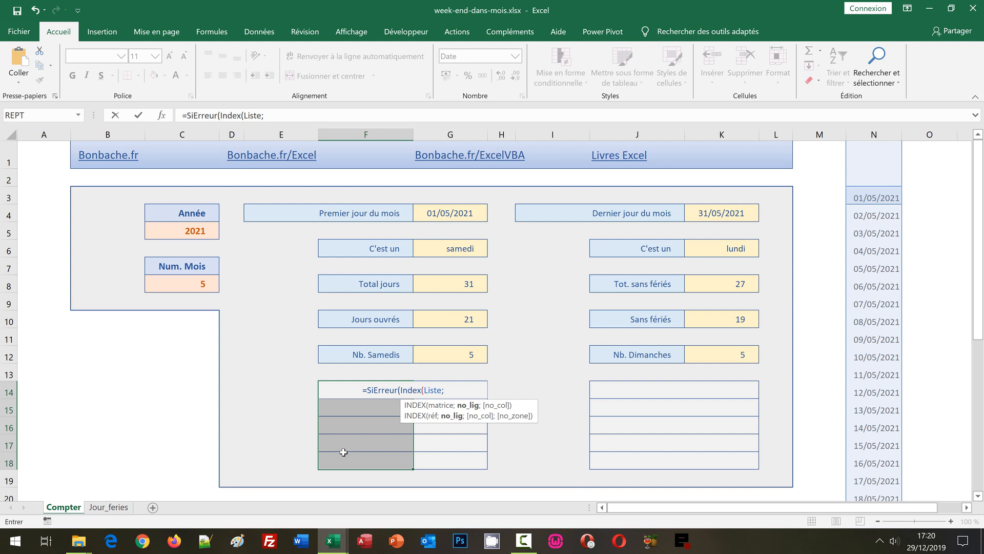
Step: Extend the F14:F18 formula with Petite.valeur(Si(Joursem(Liste)=7; to test the list's dates for Saturdays
{"action": "type", "text": "Petite"}
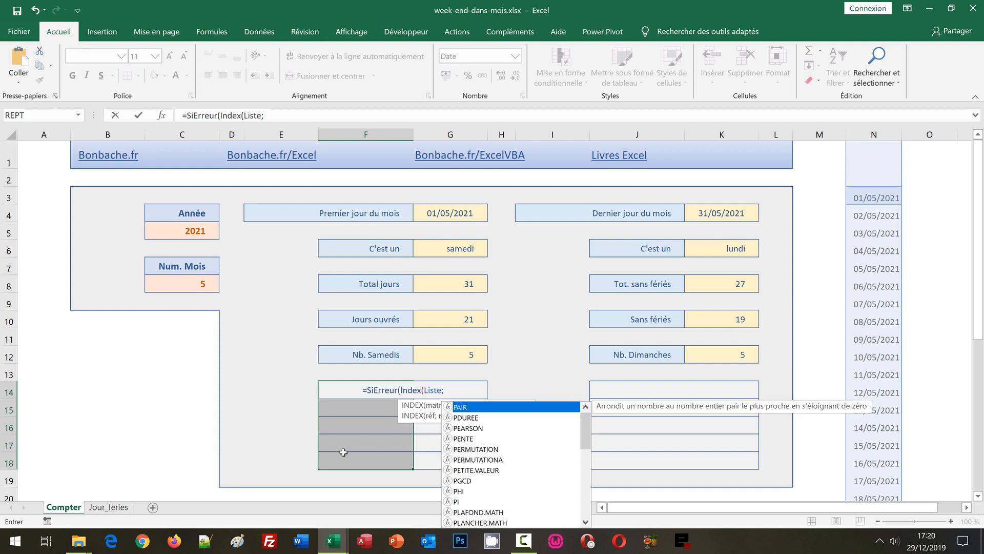
{"action": "type", "text": ".valeur("}
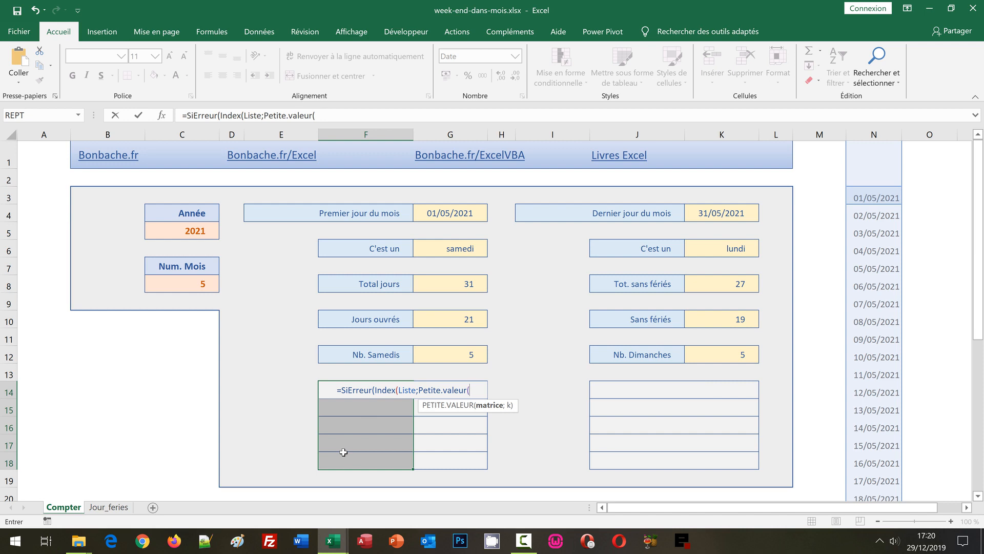
{"action": "type", "text": "Si("}
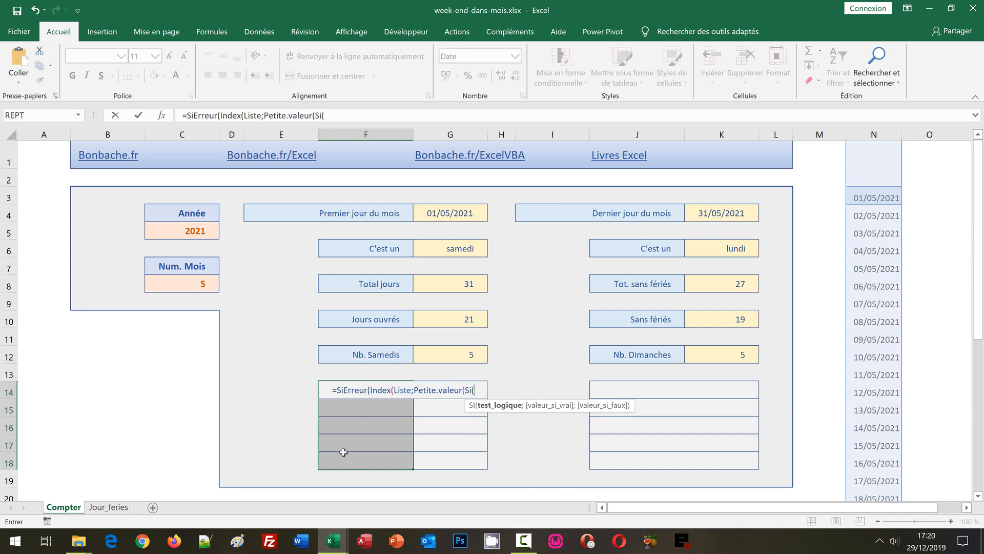
{"action": "type", "text": "J"}
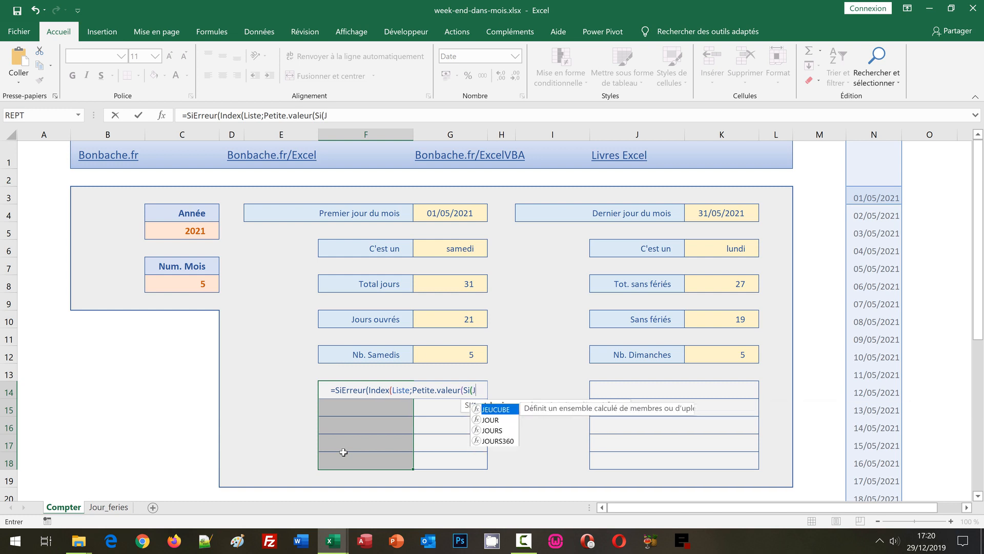
{"action": "type", "text": "oursem("}
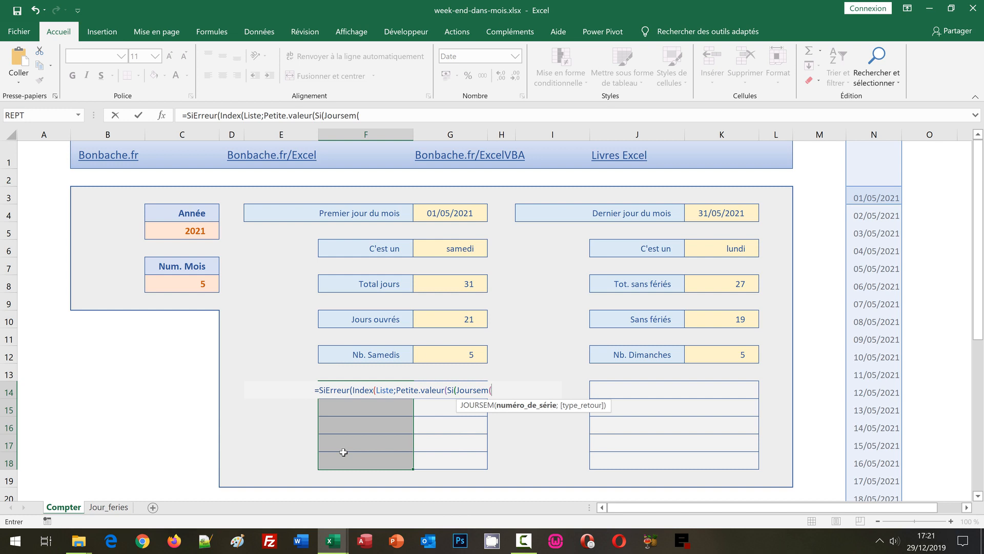
{"action": "type", "text": "Liste"}
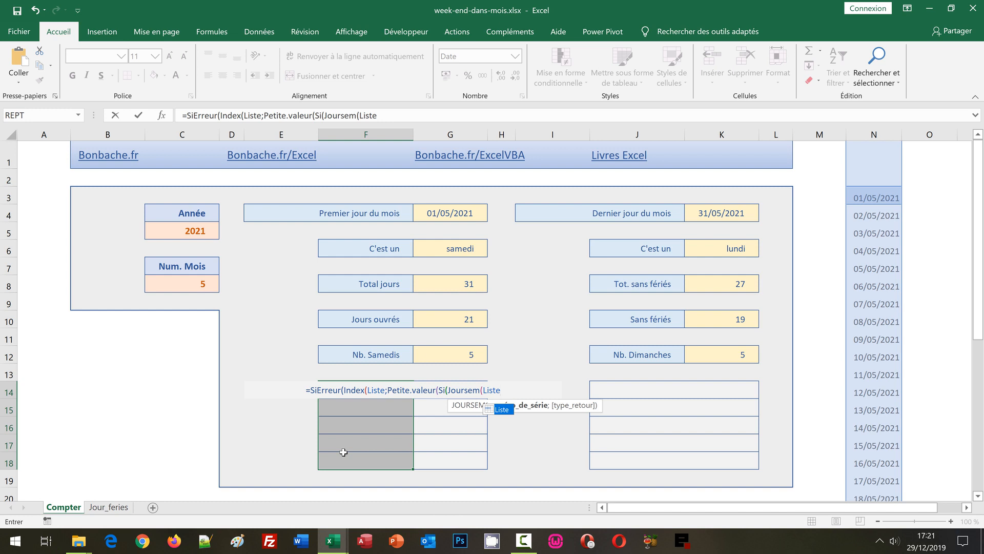
{"action": "type", "text": ")"}
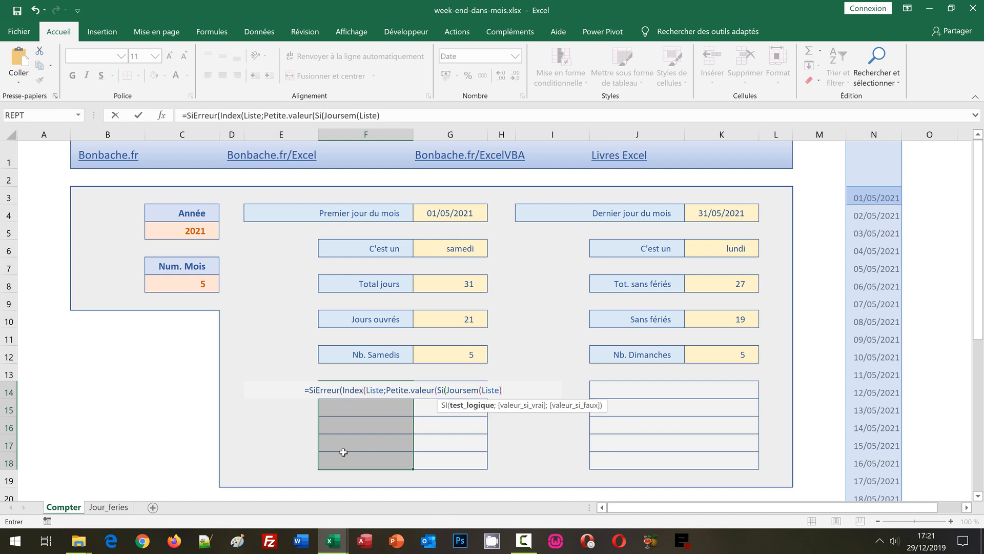
{"action": "type", "text": "=7"}
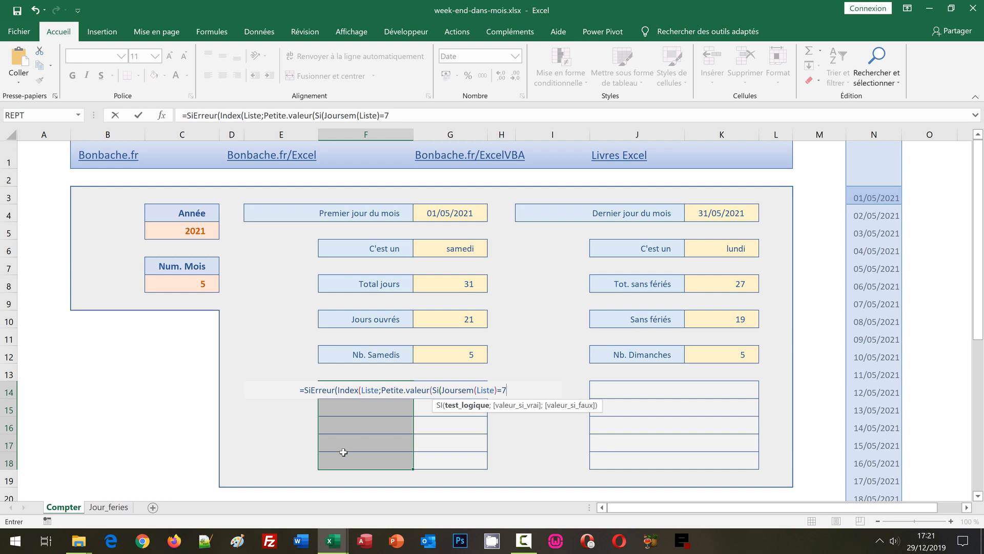
{"action": "type", "text": ";"}
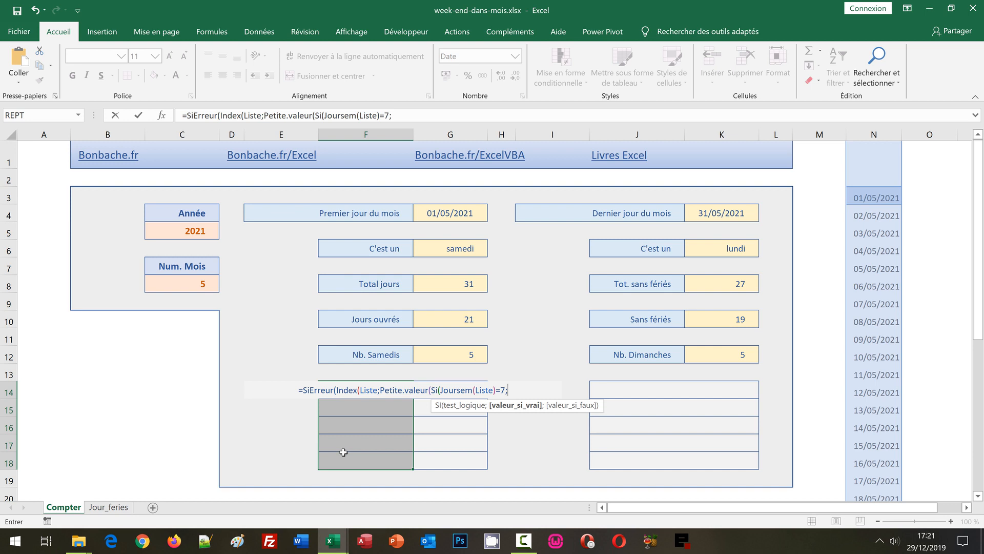
Step: Add Equiv(Liste;Liste;0) as the Si function's true result in the F14:F18 formula and close the Si function
{"action": "type", "text": "Equiv("}
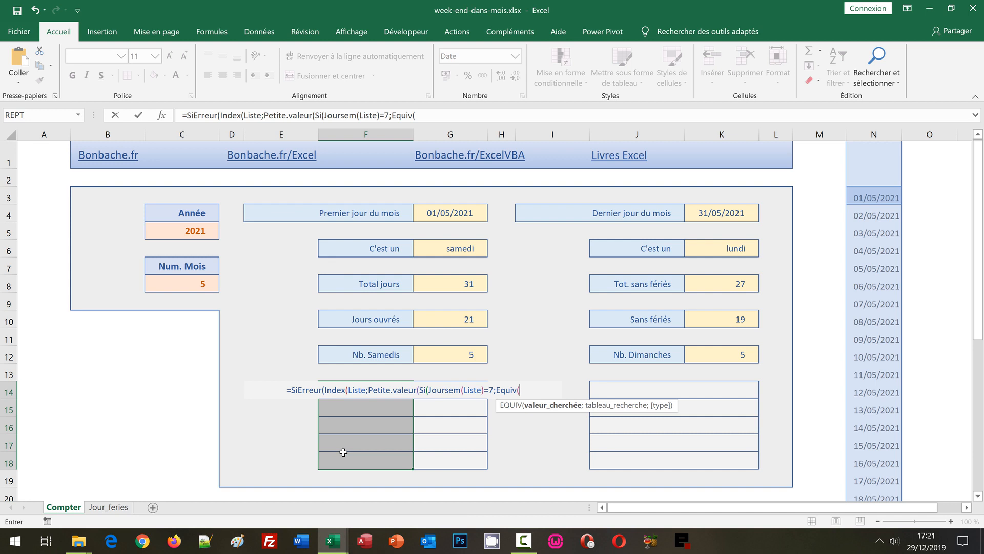
{"action": "type", "text": "Liste"}
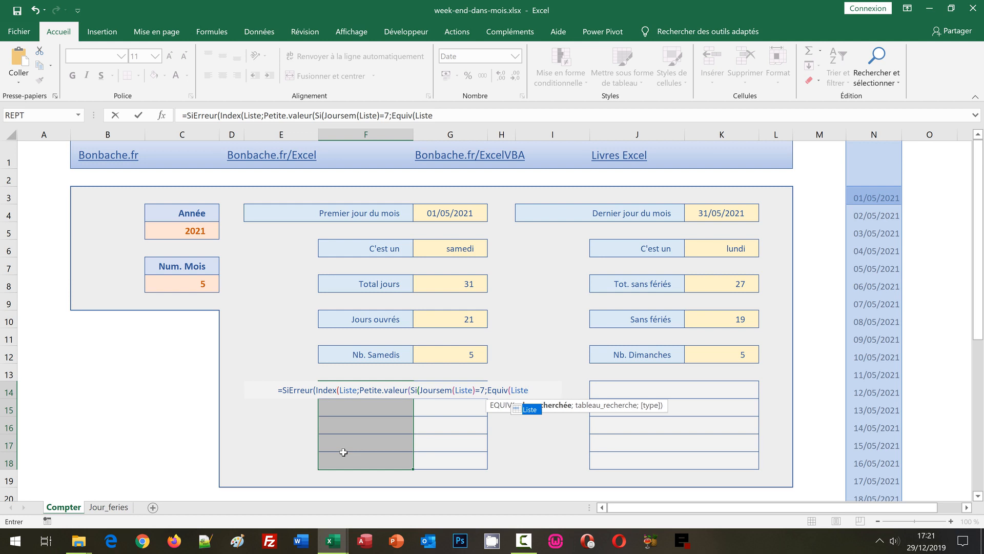
{"action": "type", "text": ";"}
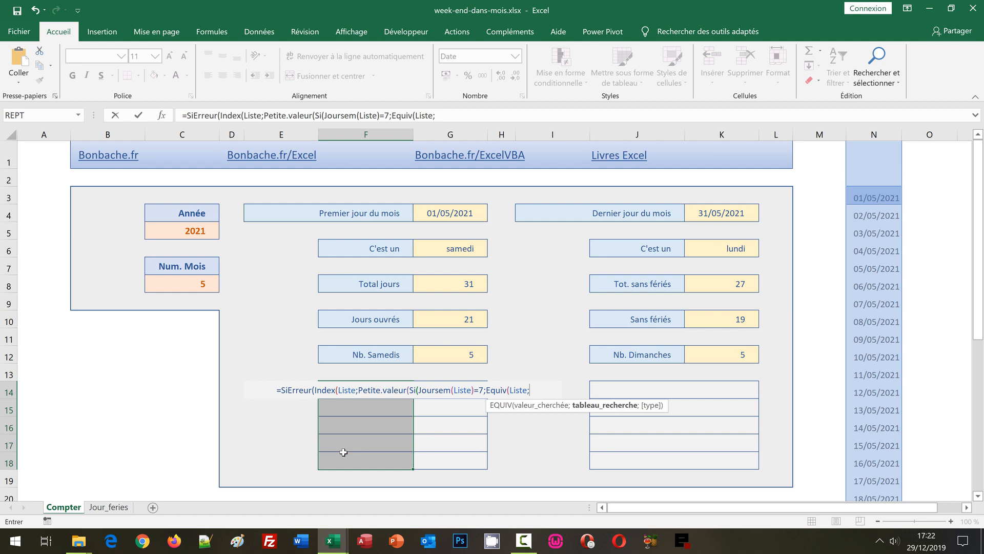
{"action": "type", "text": "Liste"}
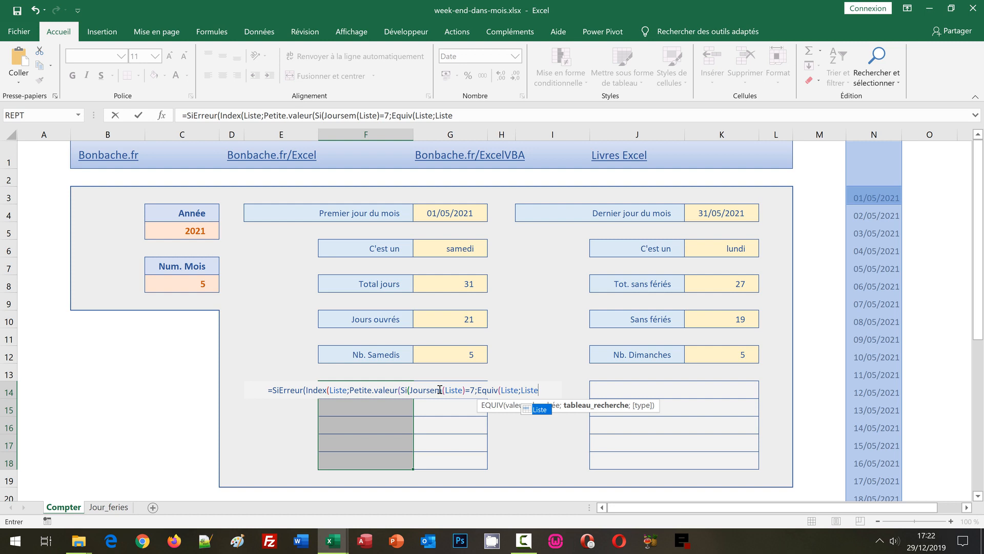
{"action": "type", "text": ";"}
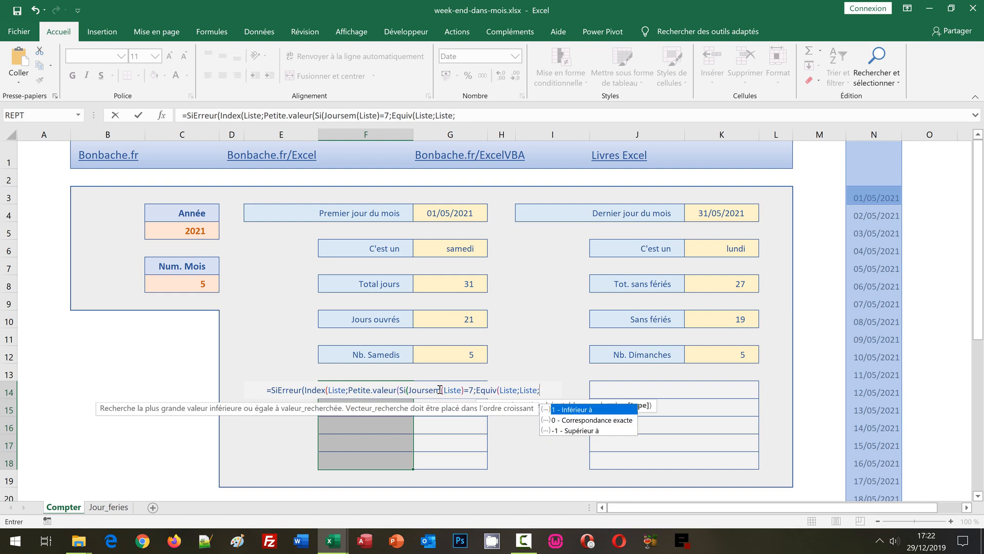
{"action": "type", "text": "0"}
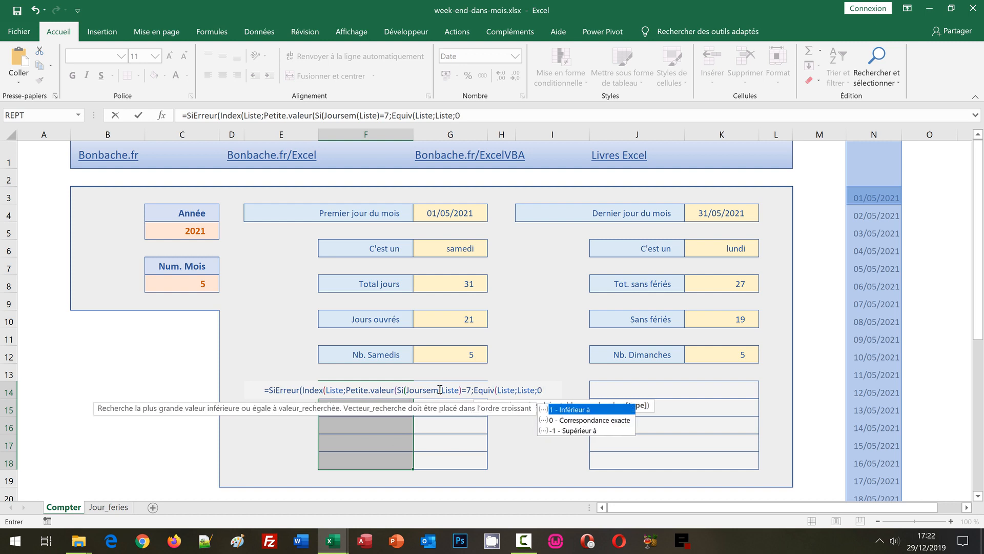
{"action": "type", "text": ")"}
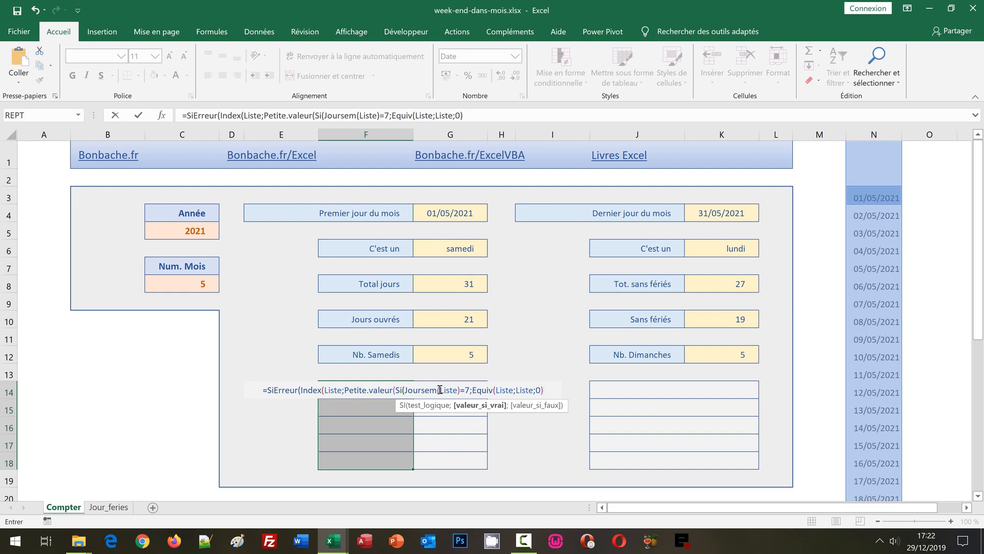
{"action": "type", "text": ")"}
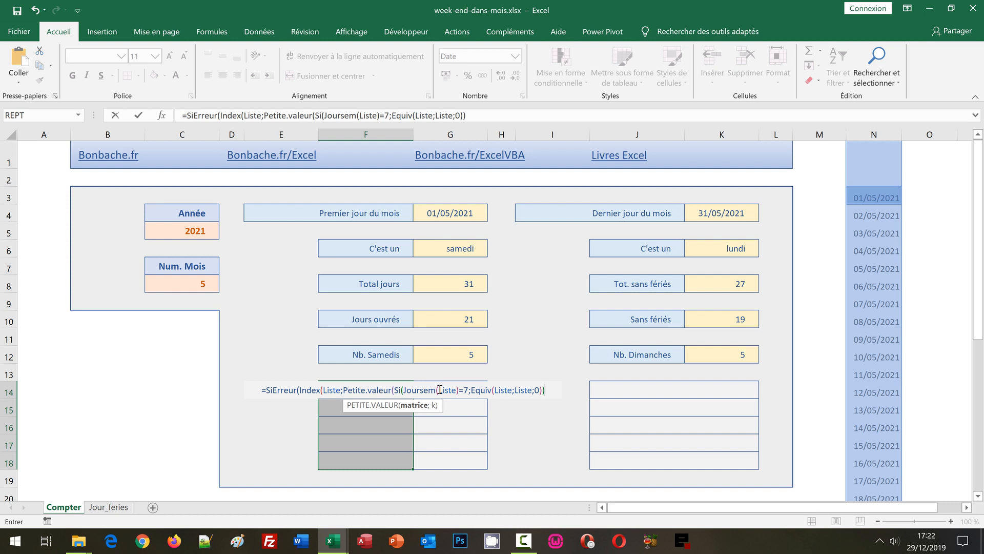
Step: Supply Ligne(Indirect("1:5")) as the rank argument of Petite.valeur and close that function
{"action": "type", "text": ";"}
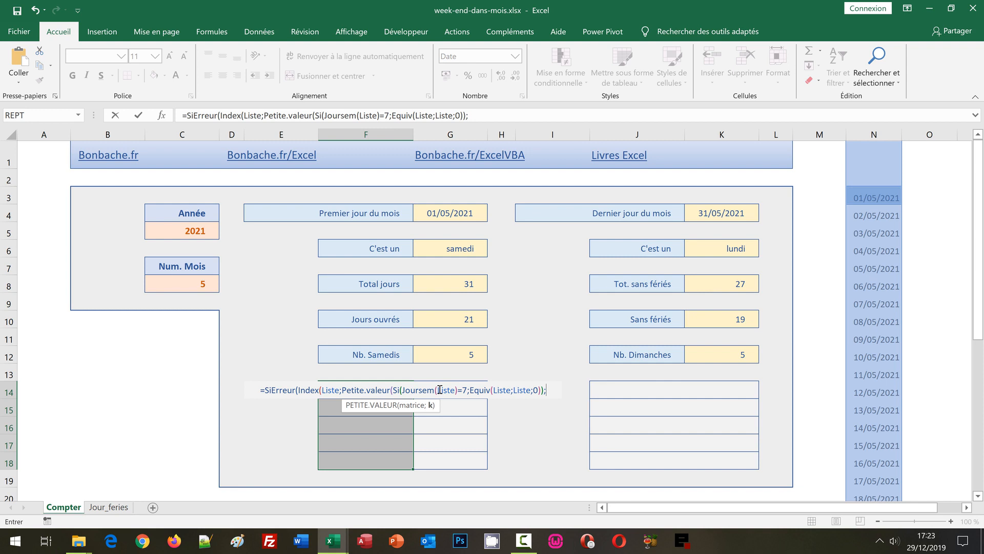
{"action": "type", "text": "Ligne("}
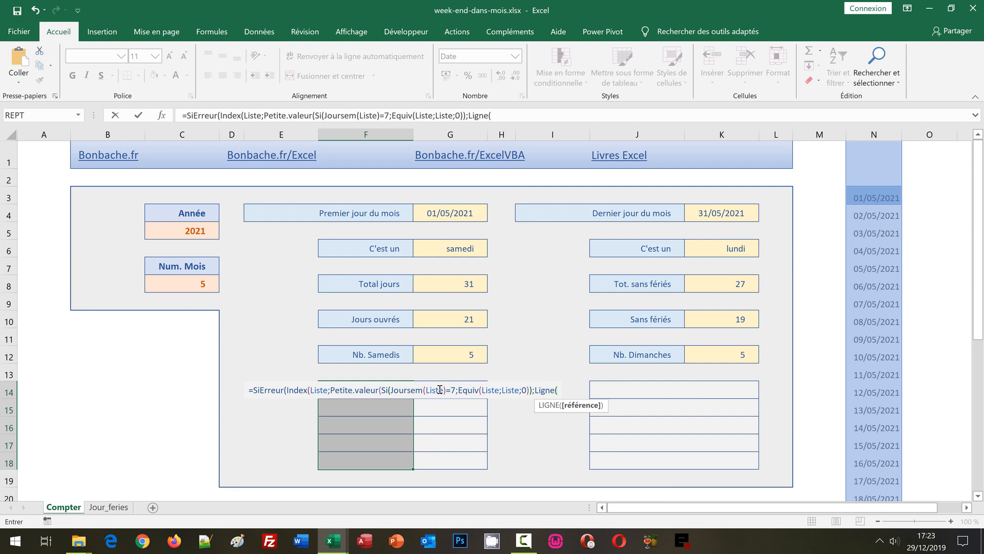
{"action": "type", "text": "Indirect("}
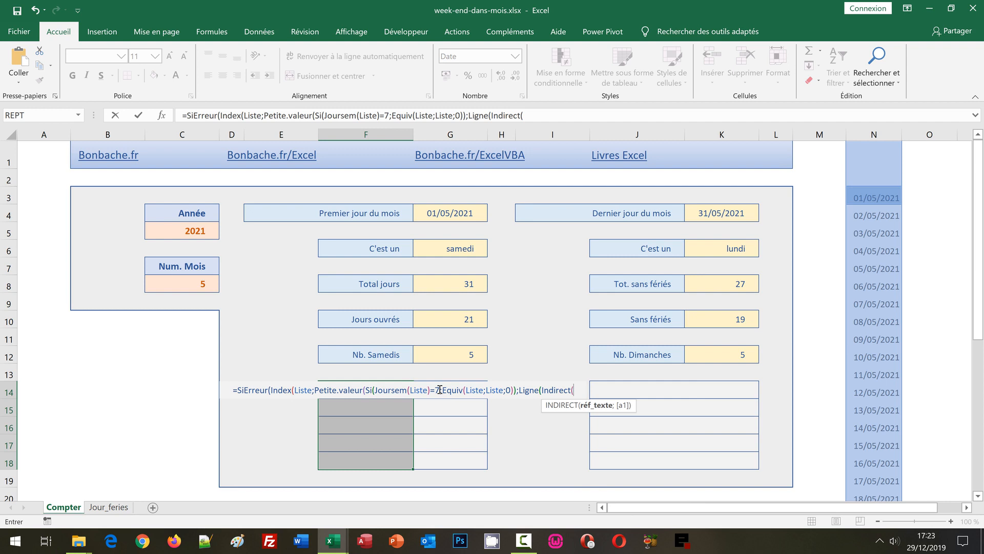
{"action": "type", "text": "\""}
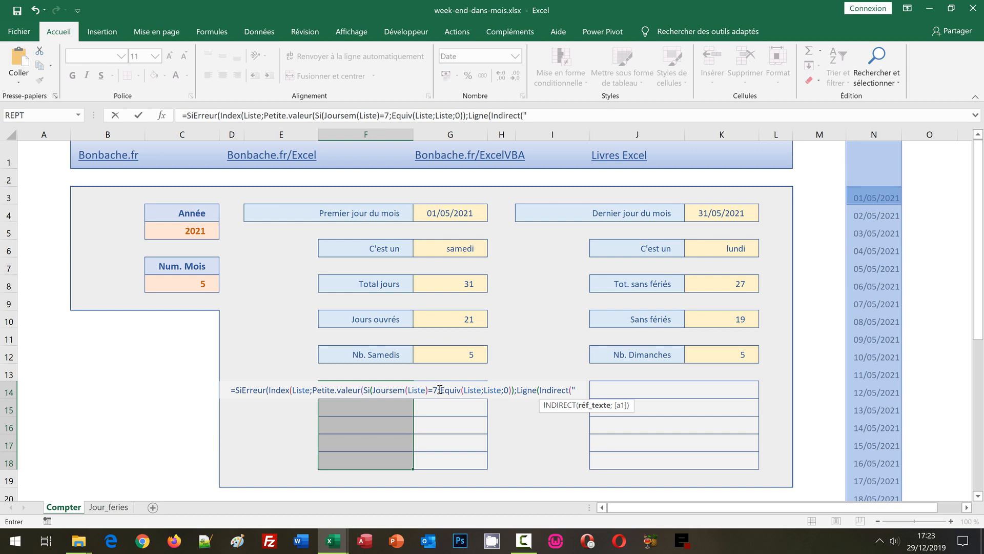
{"action": "type", "text": "1:"}
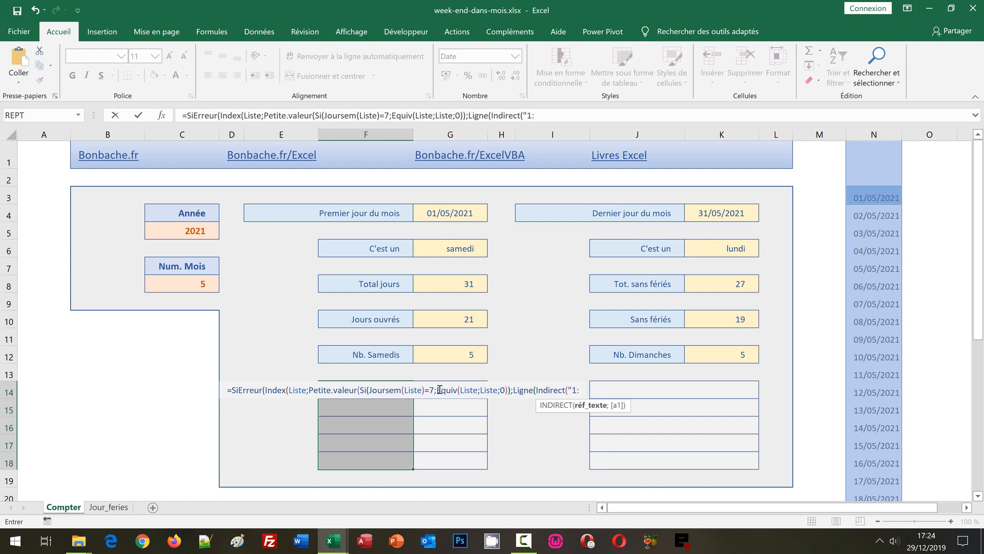
{"action": "type", "text": "5"}
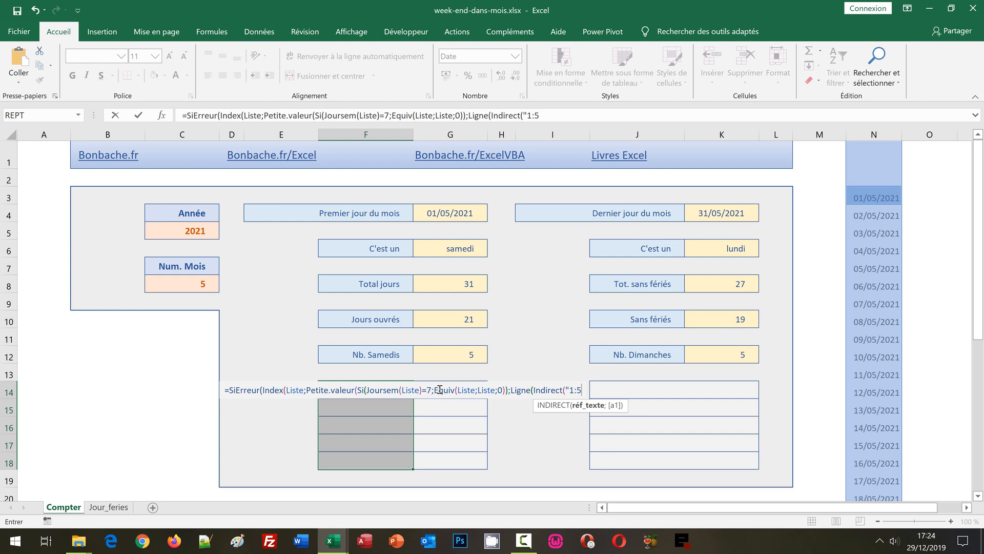
{"action": "type", "text": "\""}
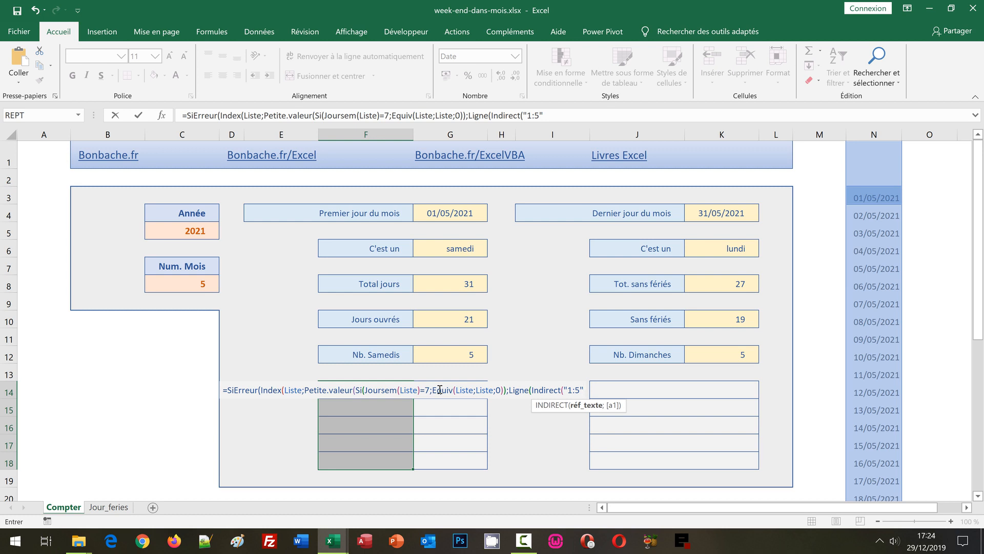
{"action": "type", "text": ")"}
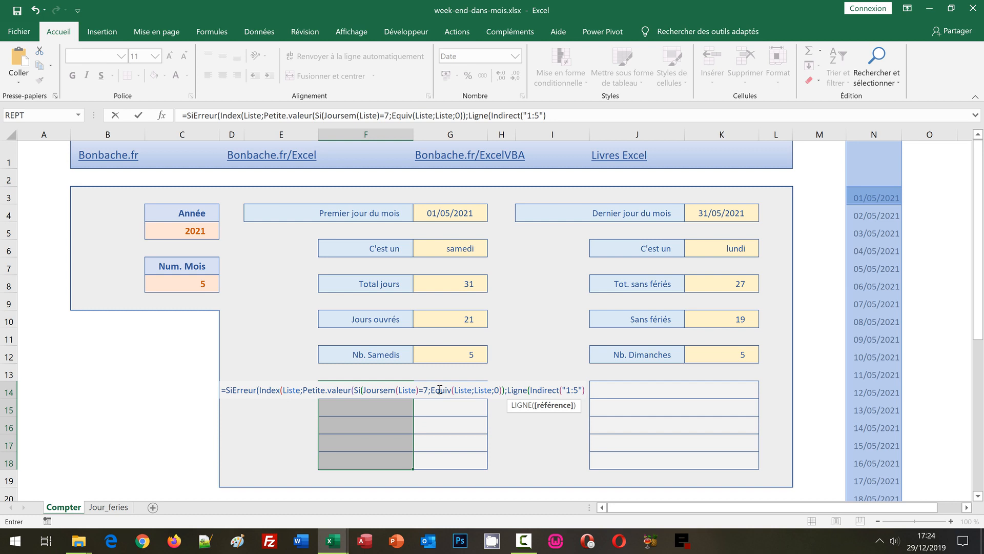
{"action": "type", "text": ")"}
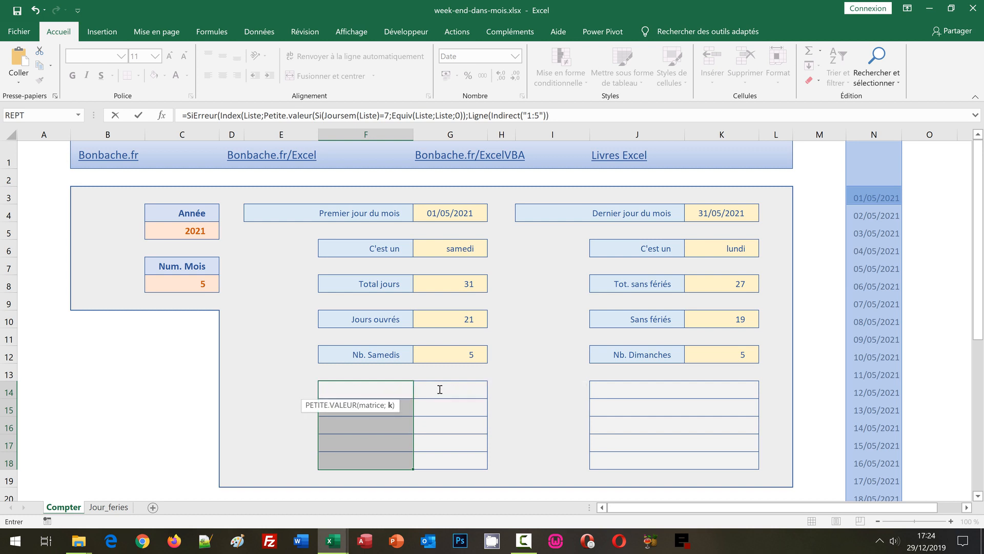
{"action": "type", "text": ")"}
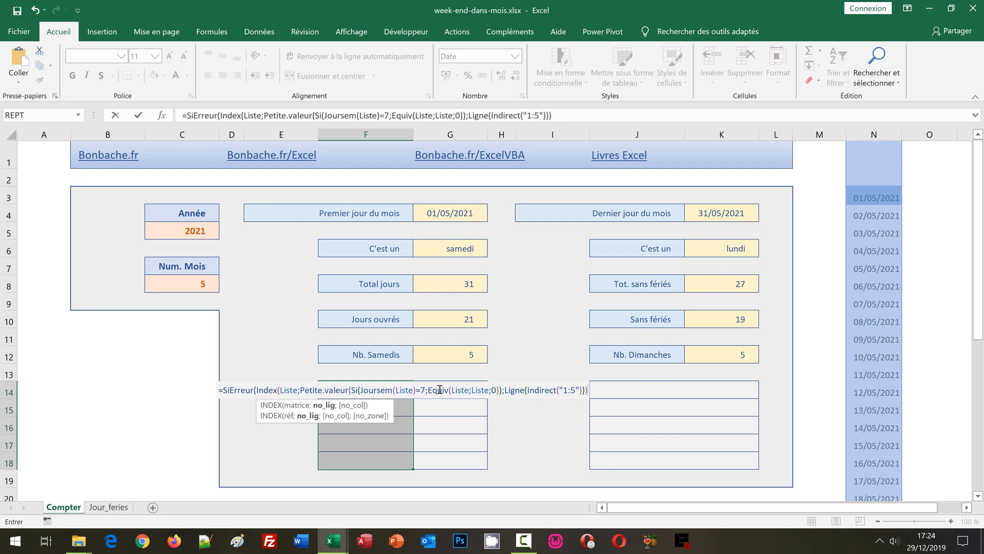
Step: Close the Index function, set "" as SiErreur's fallback value, and commit the formula to F14:F18 as an array formula
{"action": "type", "text": ")"}
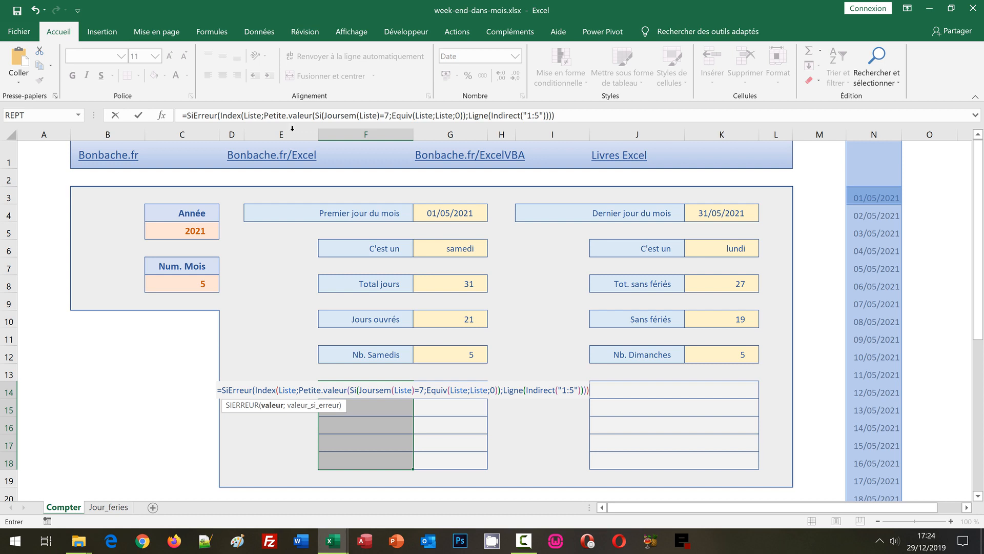
{"action": "left_click", "coordinate": [574, 116]}
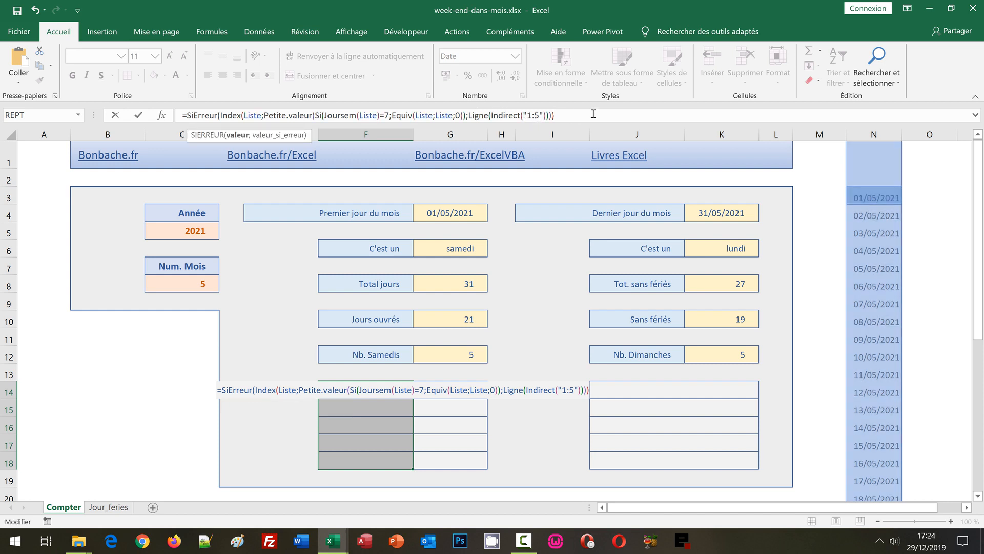
{"action": "type", "text": ";"}
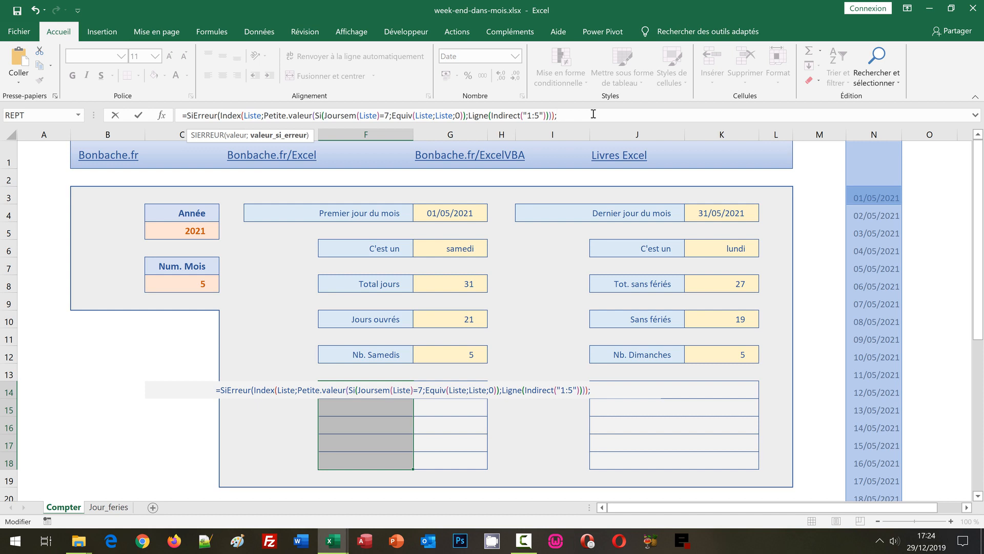
{"action": "type", "text": "\"\""}
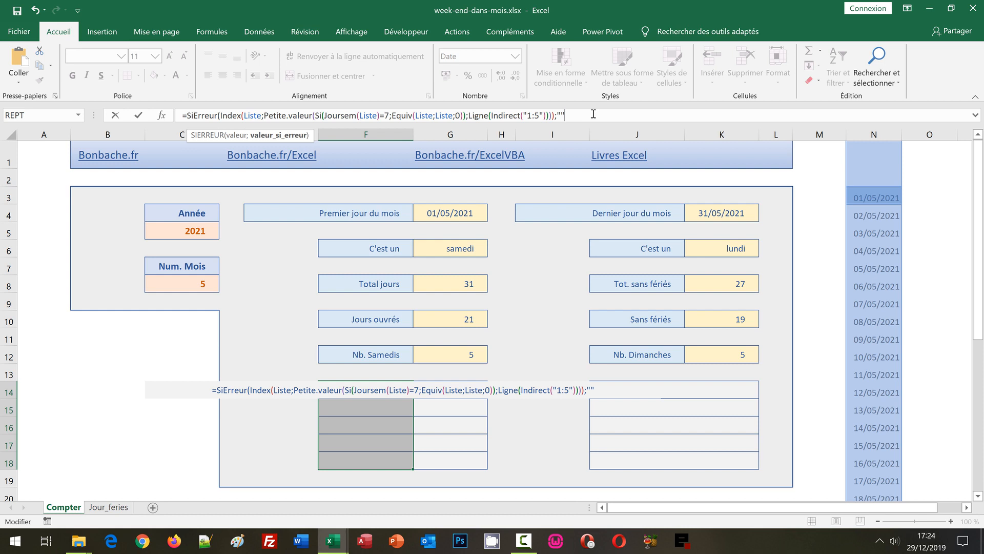
{"action": "type", "text": ")"}
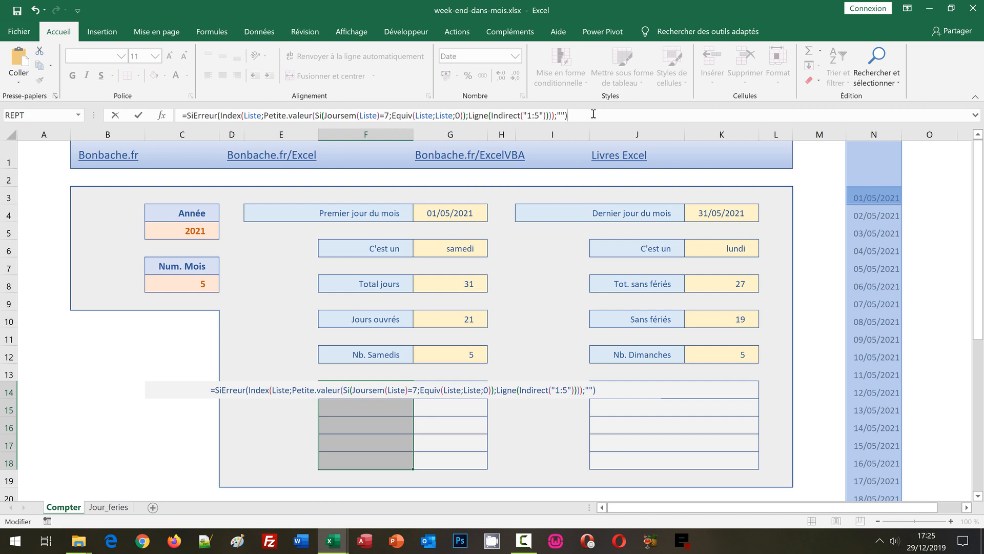
{"action": "key", "text": "ctrl+shift+Return"}
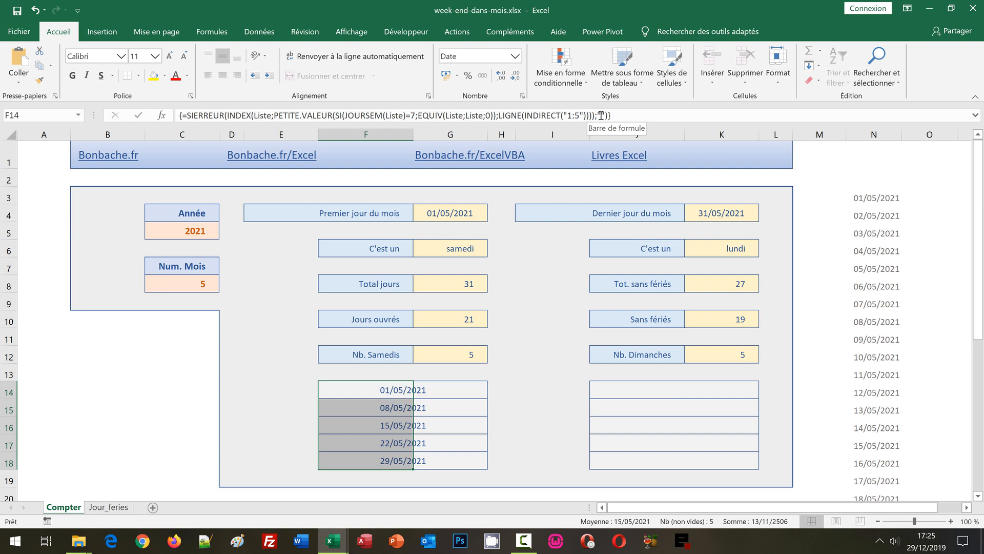
Step: Format F14:F18 as Date longue and copy the full text of its array formula, keeping the formula as an array
{"action": "left_click", "coordinate": [515, 56]}
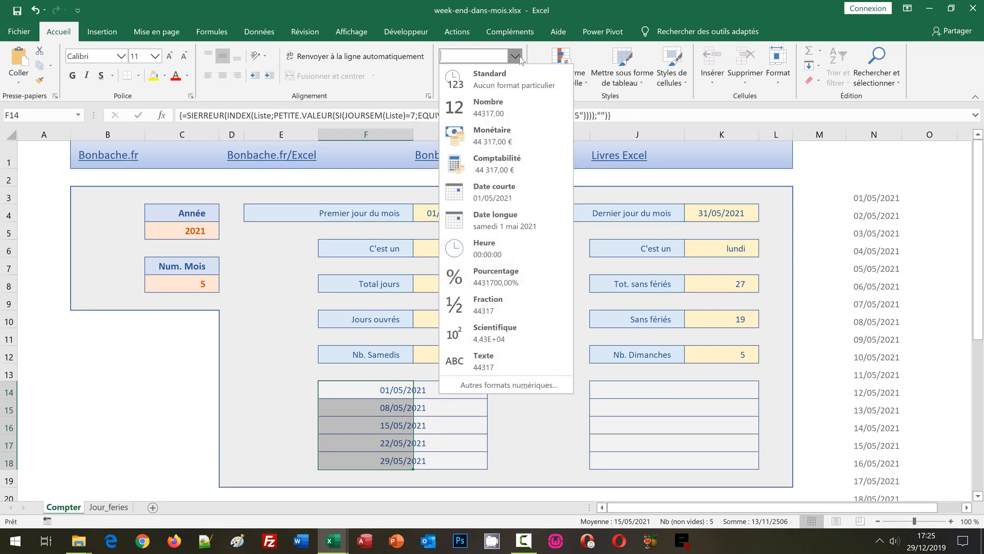
{"action": "left_click", "coordinate": [510, 217]}
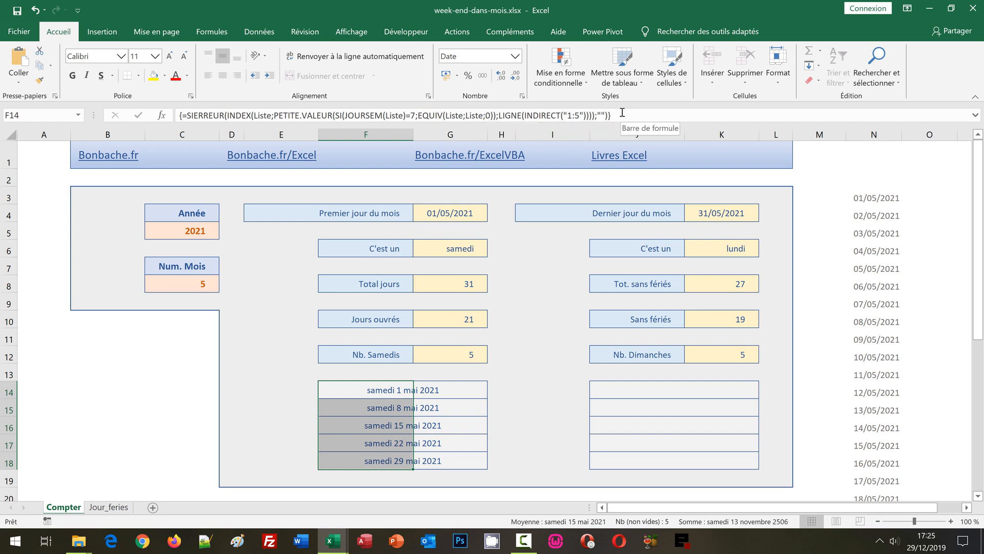
{"action": "left_click_drag", "start_coordinate": [608, 115], "coordinate": [183, 115]}
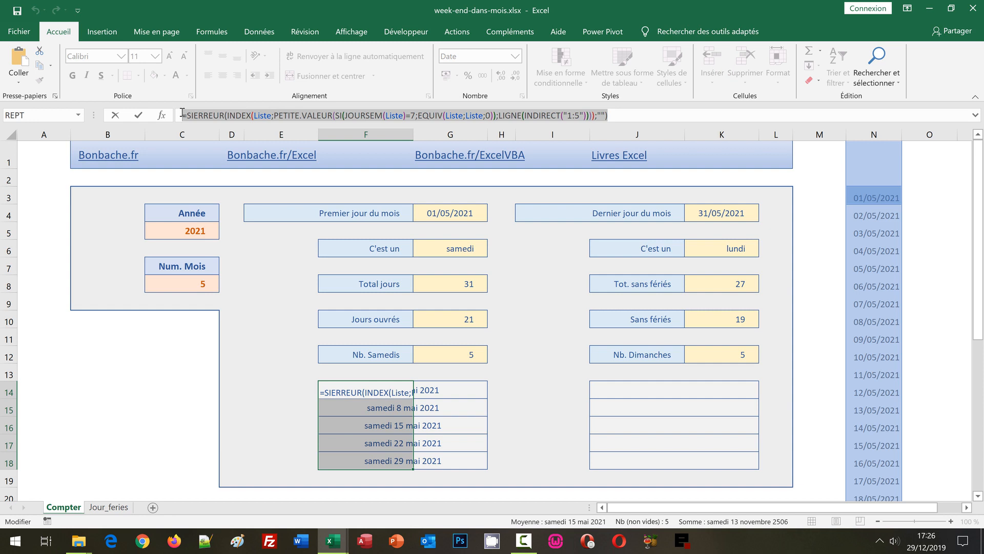
{"action": "key", "text": "ctrl+c"}
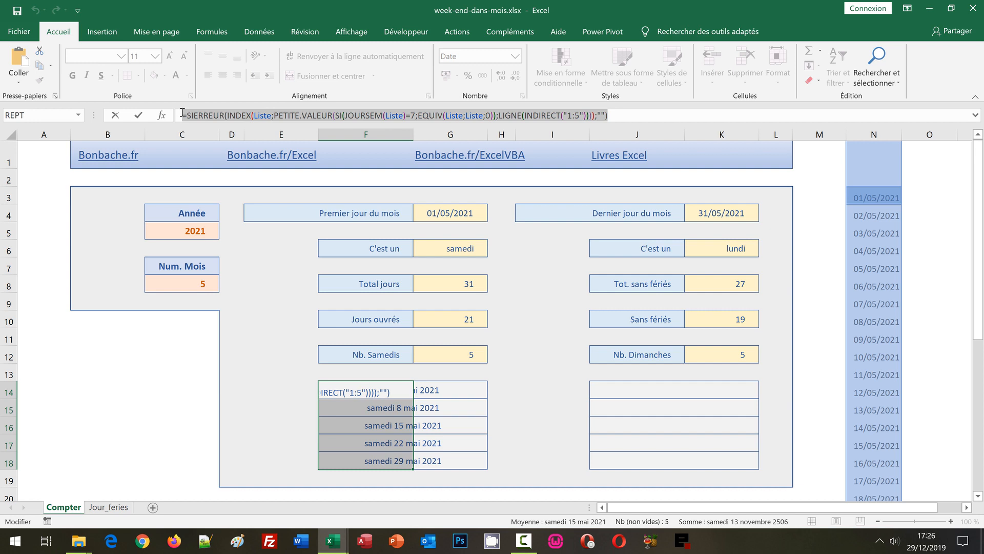
{"action": "key", "text": "ctrl+shift+Return"}
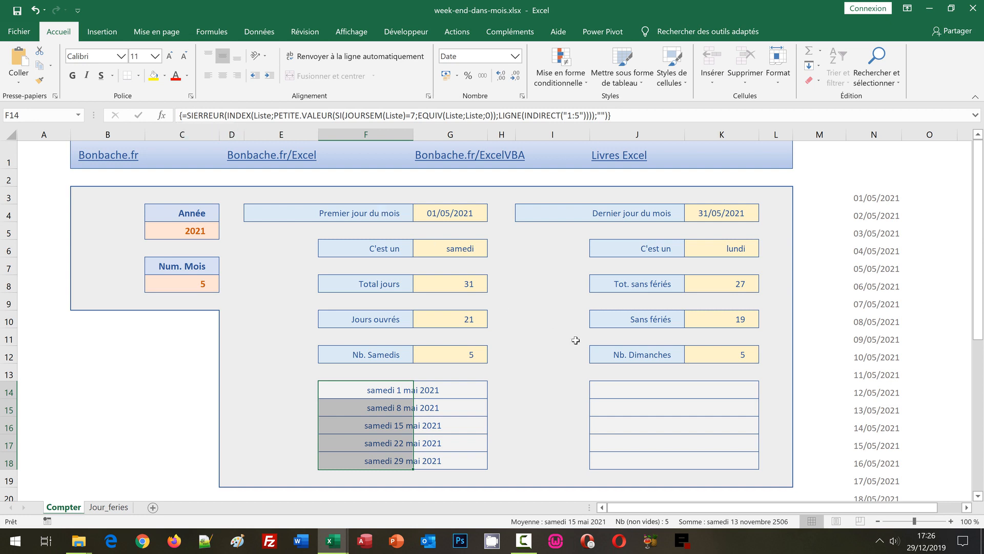
Step: Enter the copied formula in J14:J18 as an array formula with the weekday test changed to 1, and format the range as Date longue
{"action": "left_click_drag", "start_coordinate": [613, 391], "coordinate": [607, 456]}
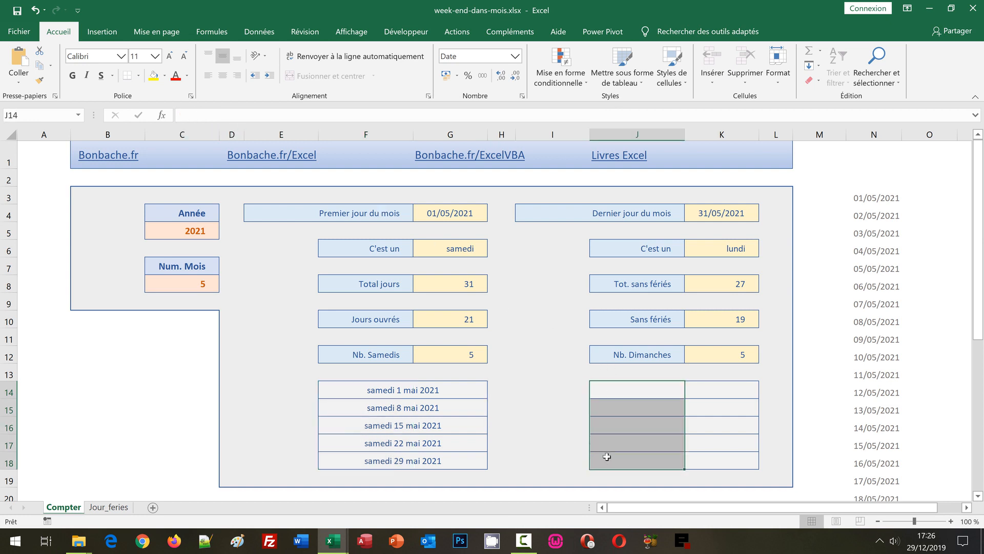
{"action": "left_click", "coordinate": [257, 114]}
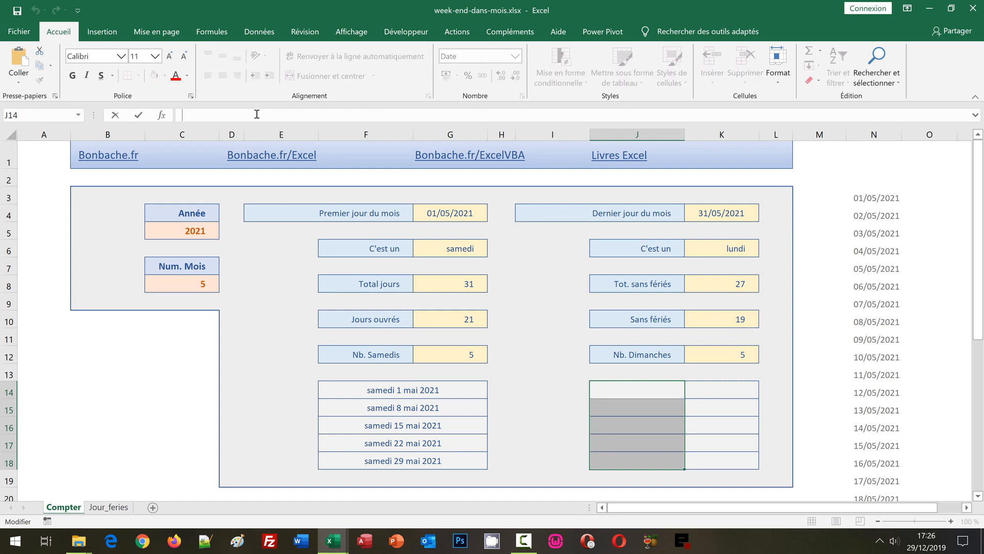
{"action": "key", "text": "ctrl+v"}
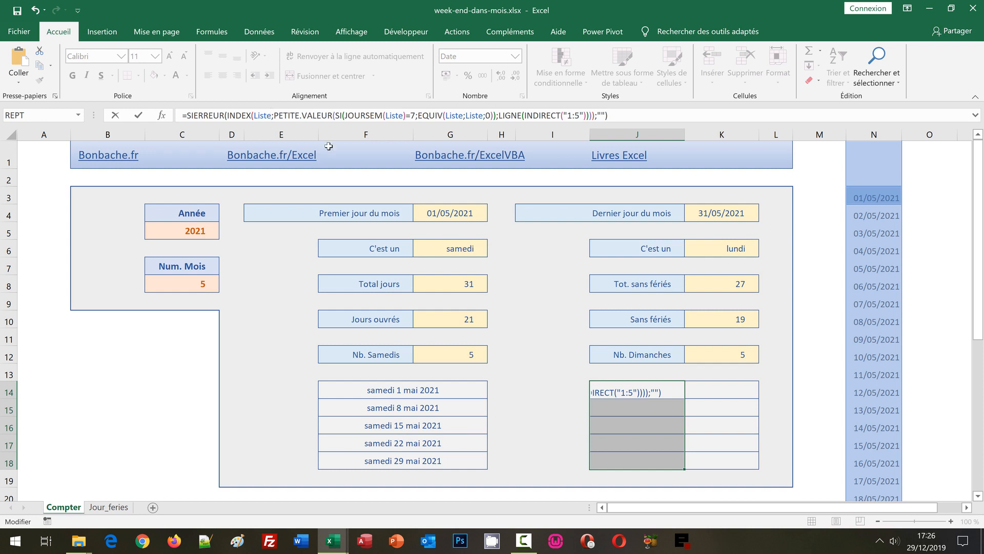
{"action": "double_click", "coordinate": [413, 115]}
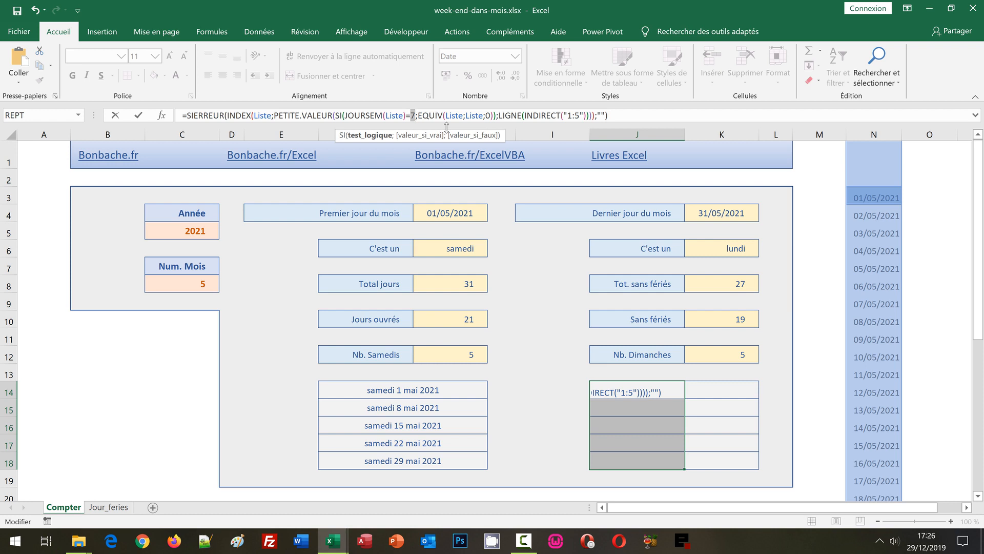
{"action": "type", "text": "1"}
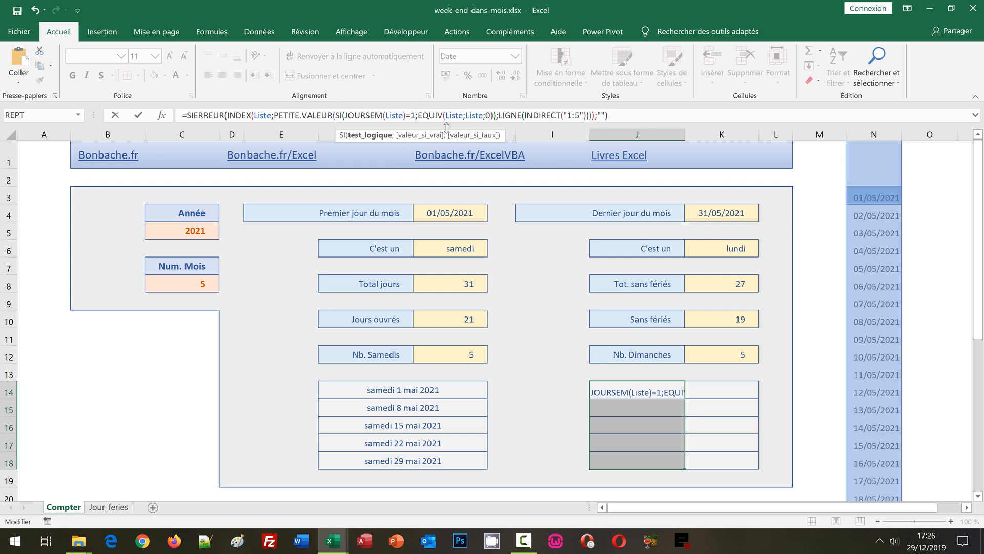
{"action": "key", "text": "ctrl+shift+Return"}
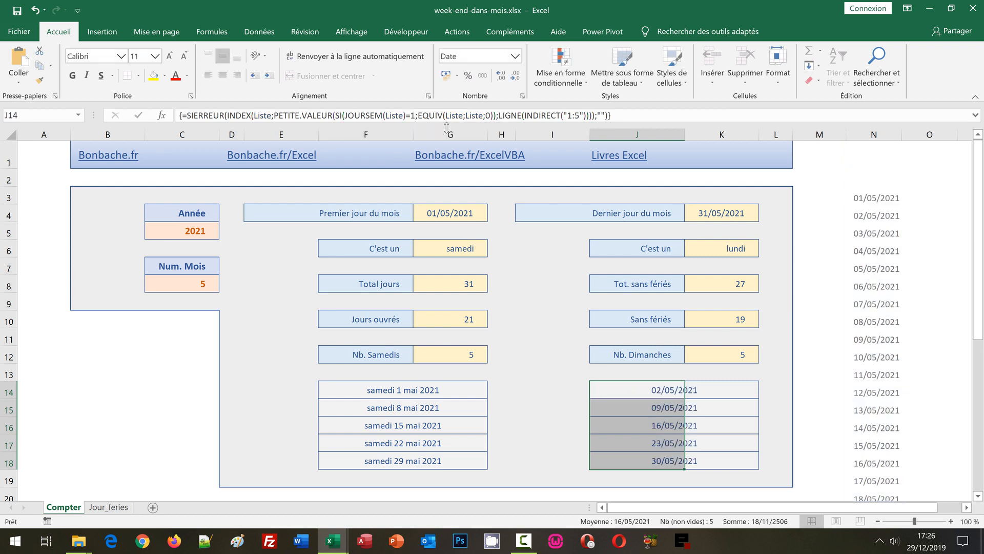
{"action": "left_click", "coordinate": [517, 59]}
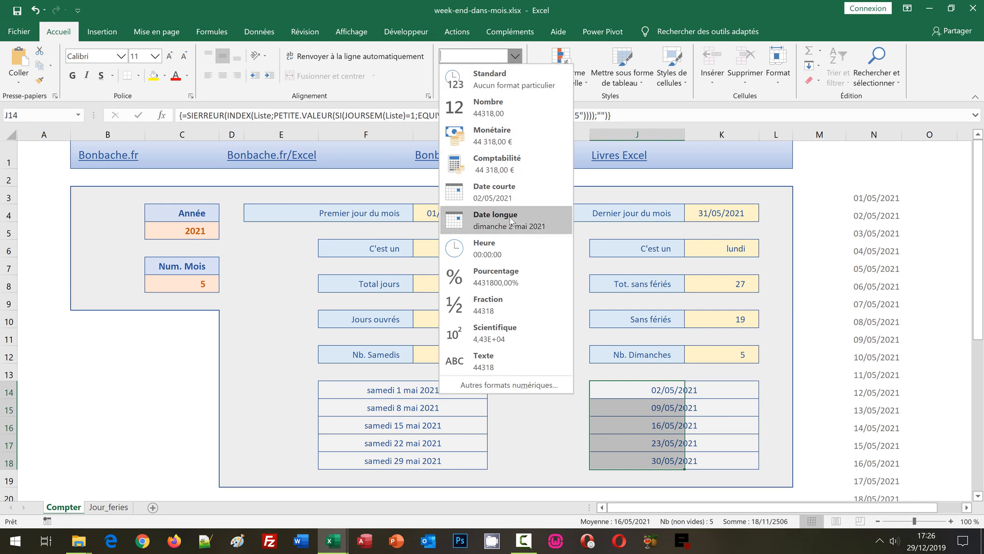
{"action": "left_click", "coordinate": [493, 217]}
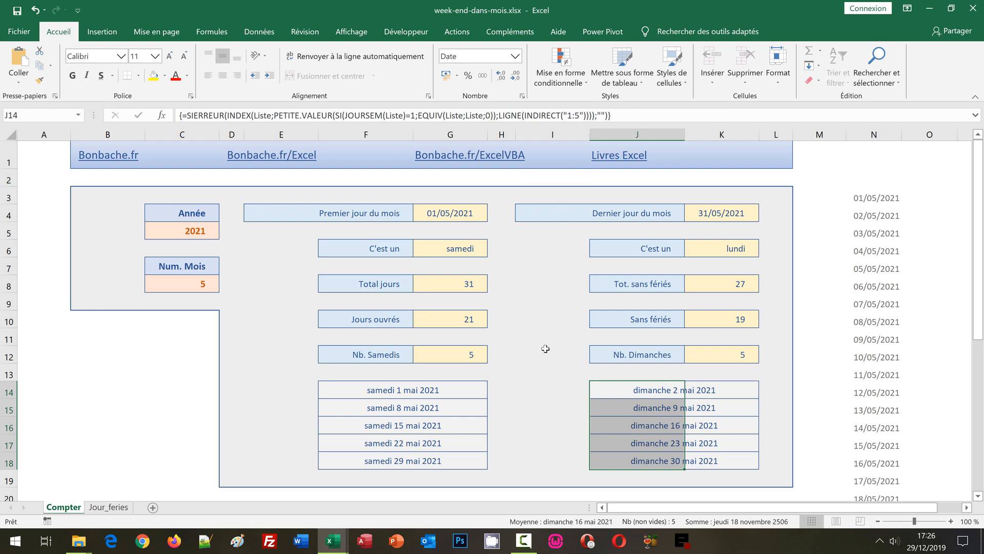
Step: Set the month number in C8 to 7 to test the weekend formulas
{"action": "left_click", "coordinate": [201, 284]}
{"action": "left_click", "coordinate": [224, 286]}
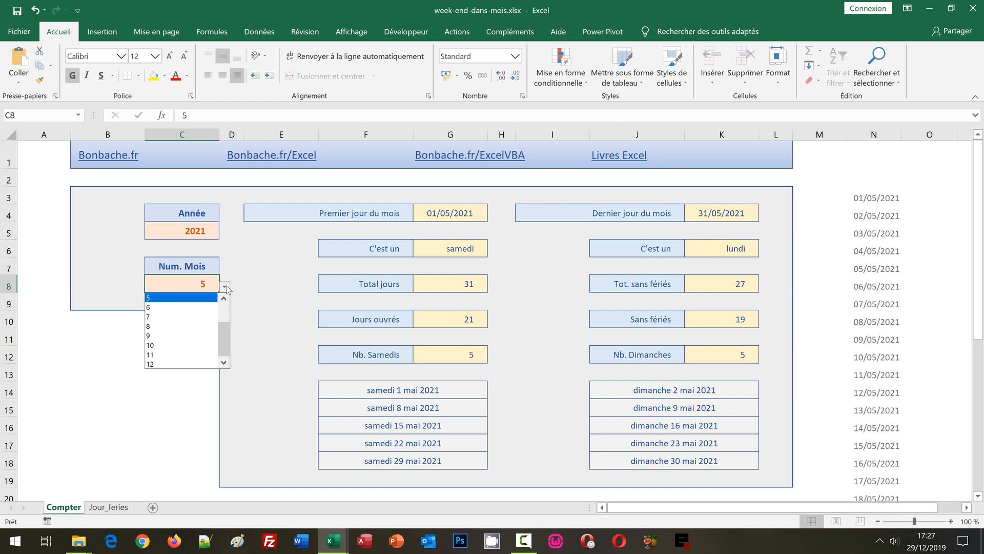
{"action": "left_click", "coordinate": [189, 317]}
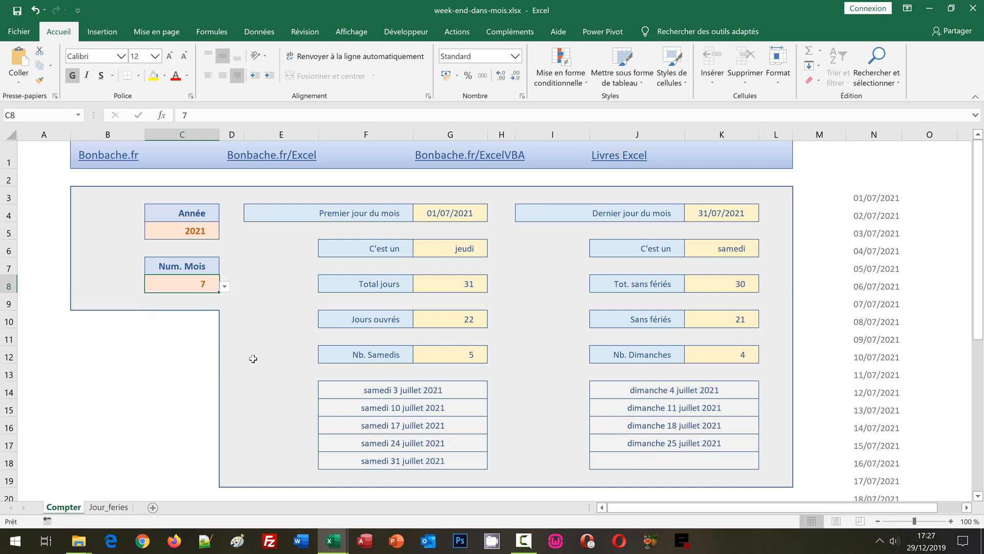